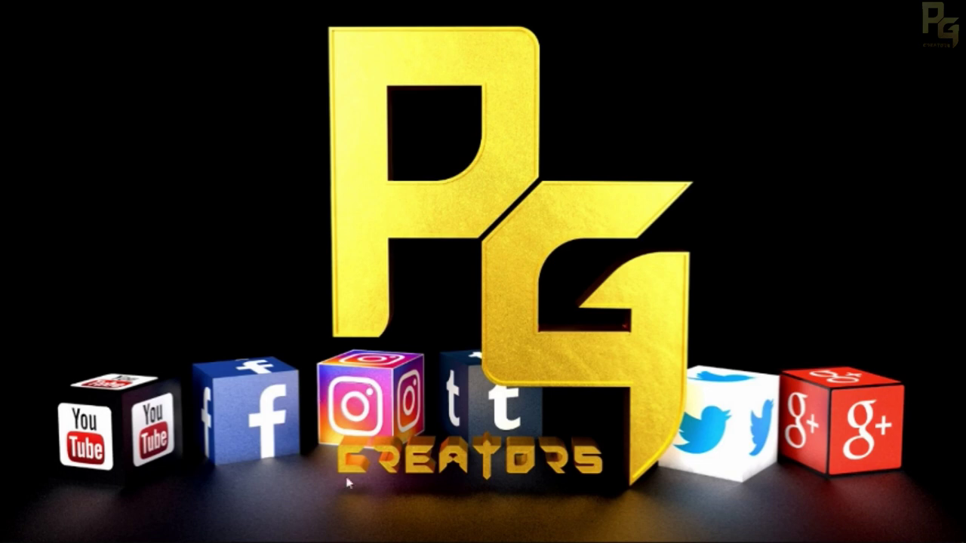
Switch to the Unity editor with the DeadNight project's MainScreen scene.
mouse_move(409, 519)
mouse_move(472, 534)
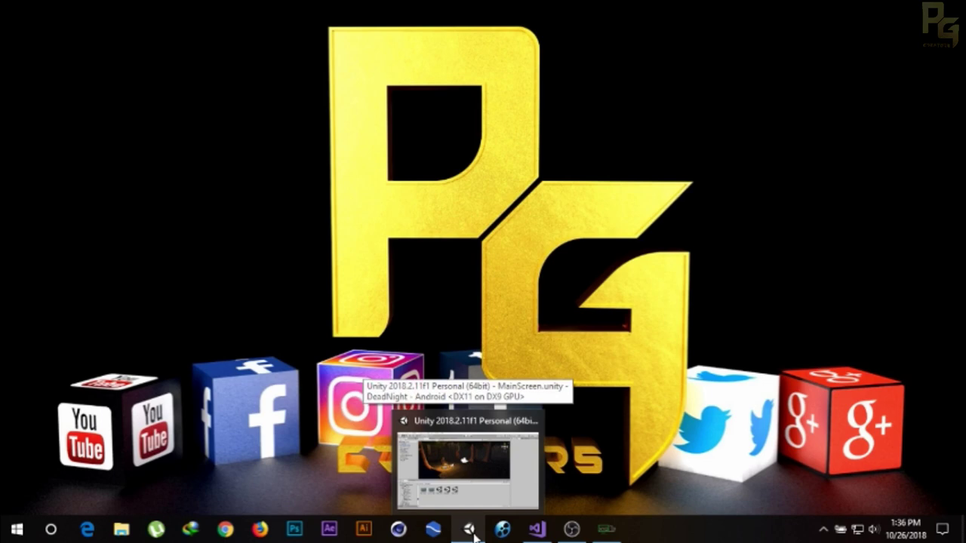
click(471, 531)
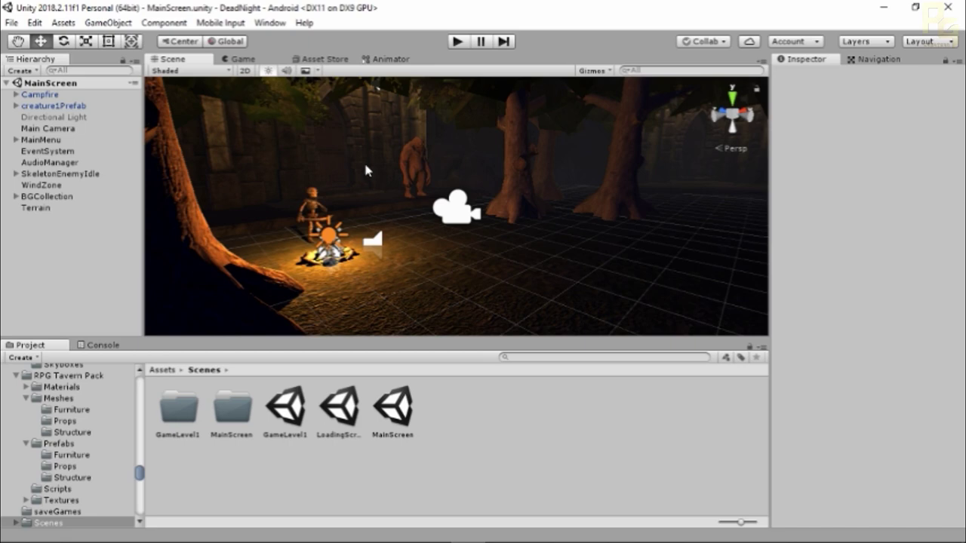
Examine the whole MainScreen terrain from a distance, including the rock formations around the campfire area.
scroll(413, 211, down, 10)
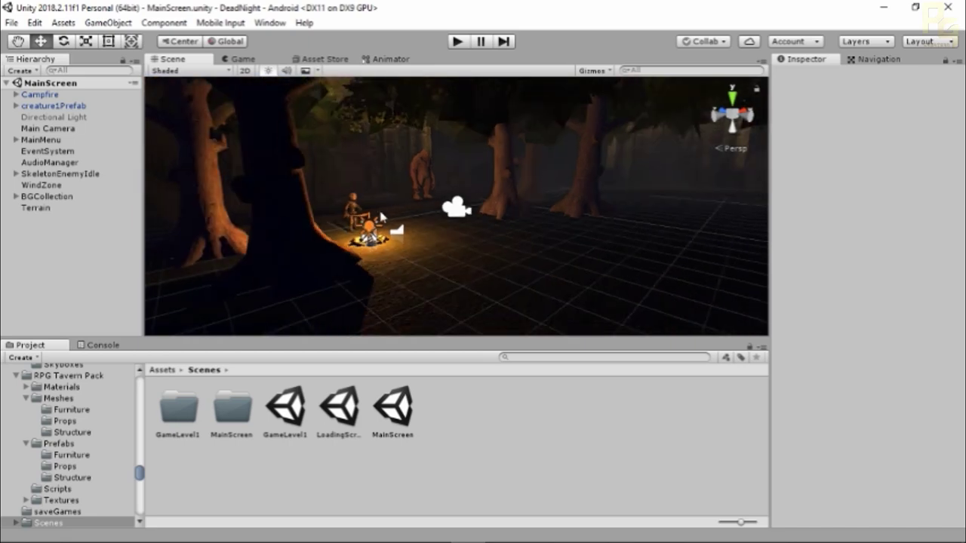
scroll(415, 218, down, 10)
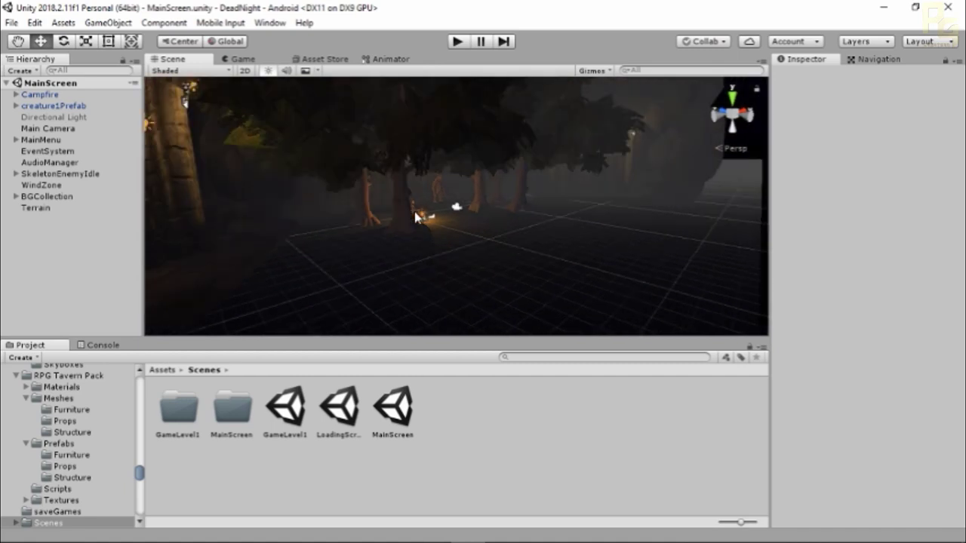
scroll(414, 224, down, 1)
mouse_move(415, 224)
alt+mouse_down()
mouse_move(428, 199)
mouse_move(380, 233)
mouse_move(397, 242)
mouse_move(405, 233)
alt+mouse_up()
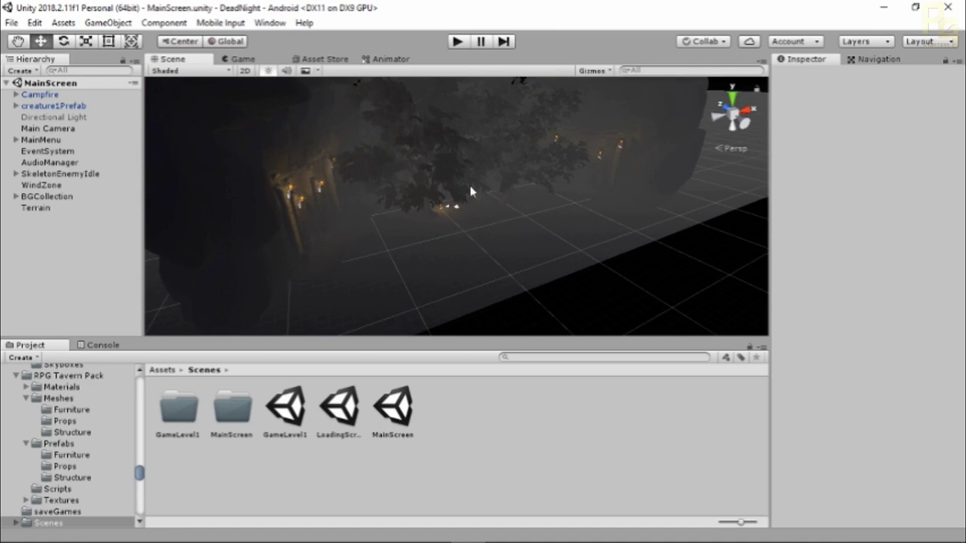
scroll(467, 200, down, 5)
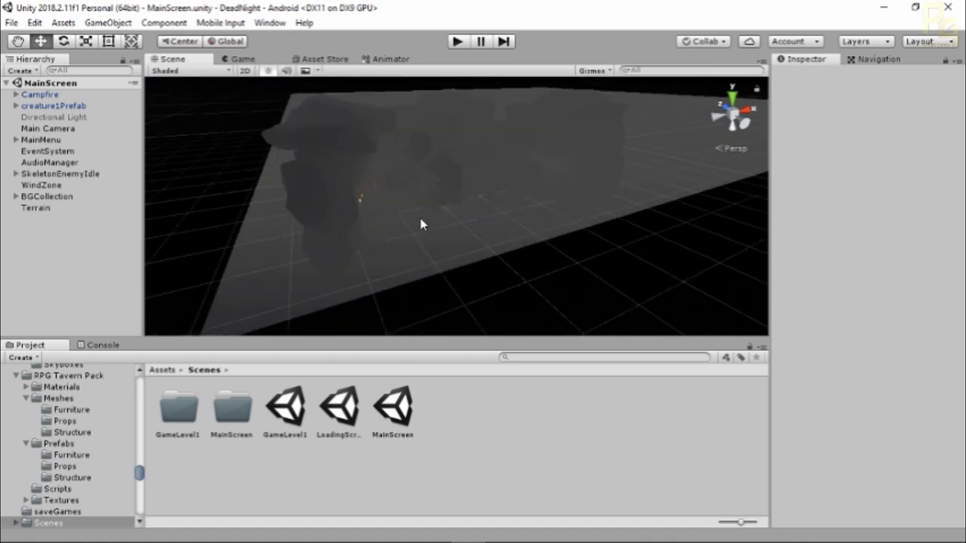
alt+drag(421, 224, 460, 201)
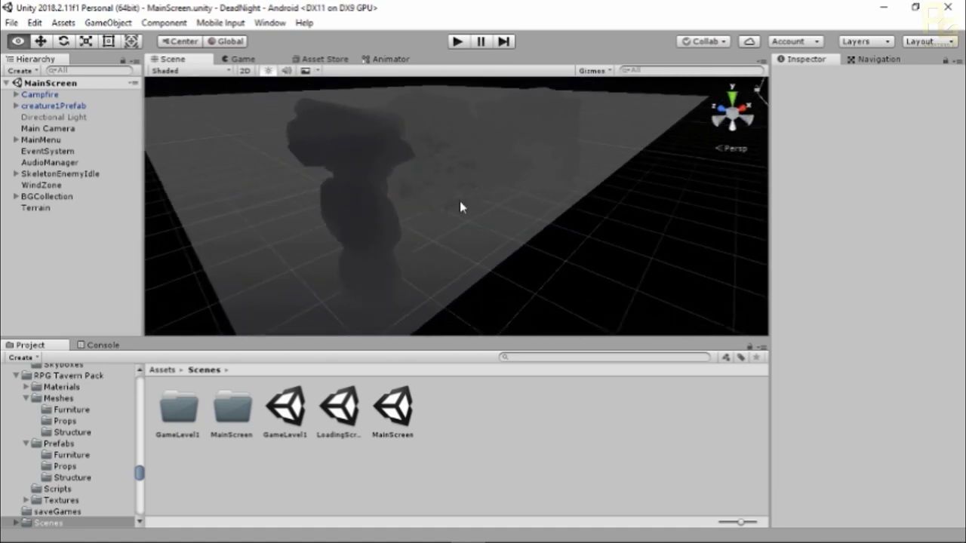
In the scene's Lighting Settings, set the skybox material to SkyBox1940.
click(166, 23)
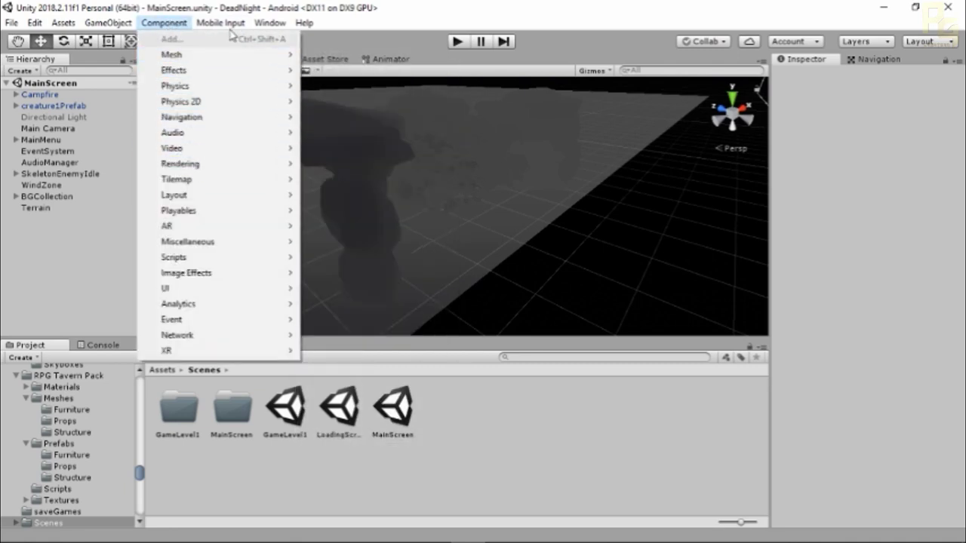
mouse_move(269, 29)
mouse_move(321, 159)
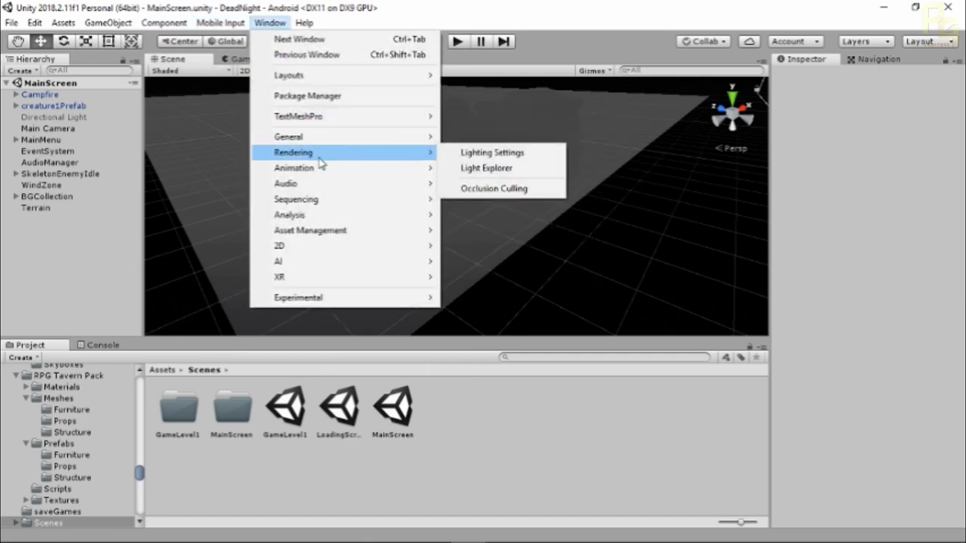
click(539, 154)
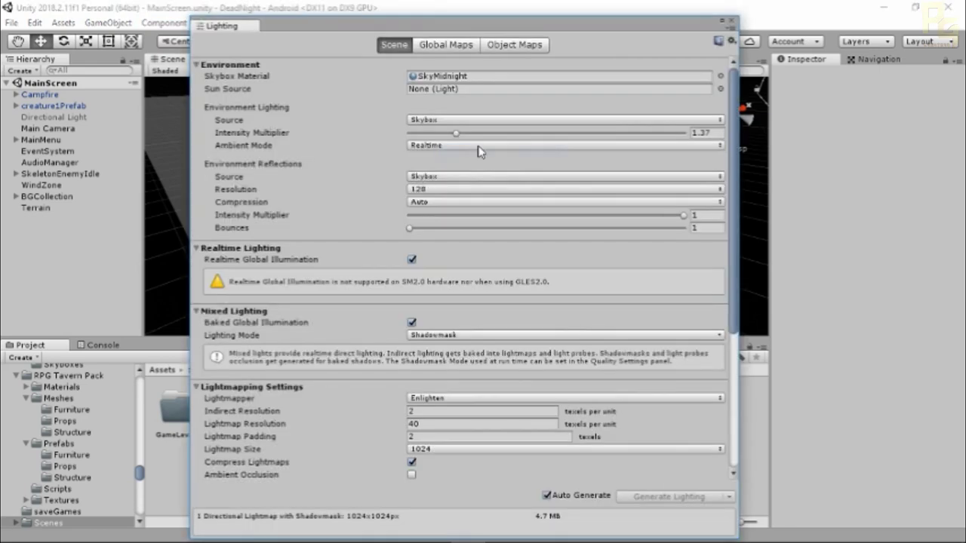
click(719, 76)
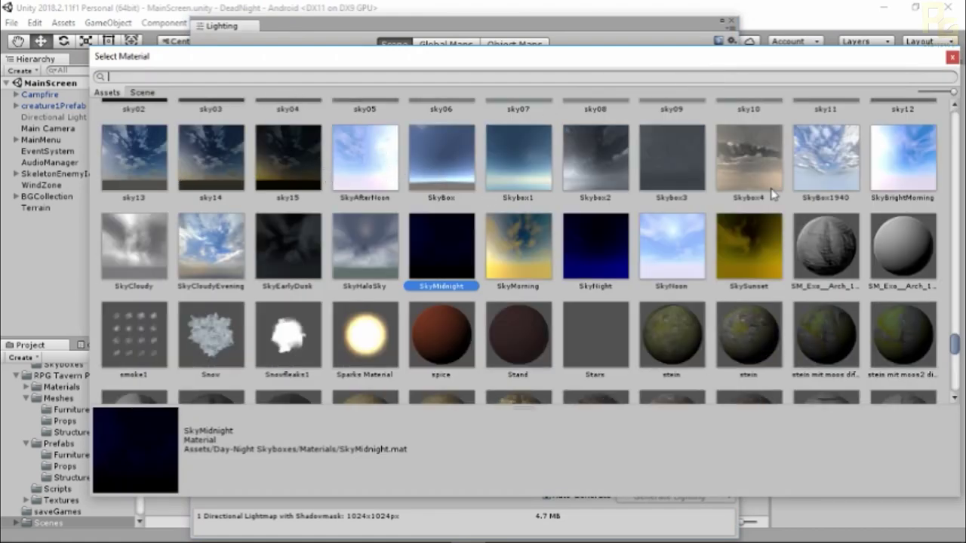
click(830, 179)
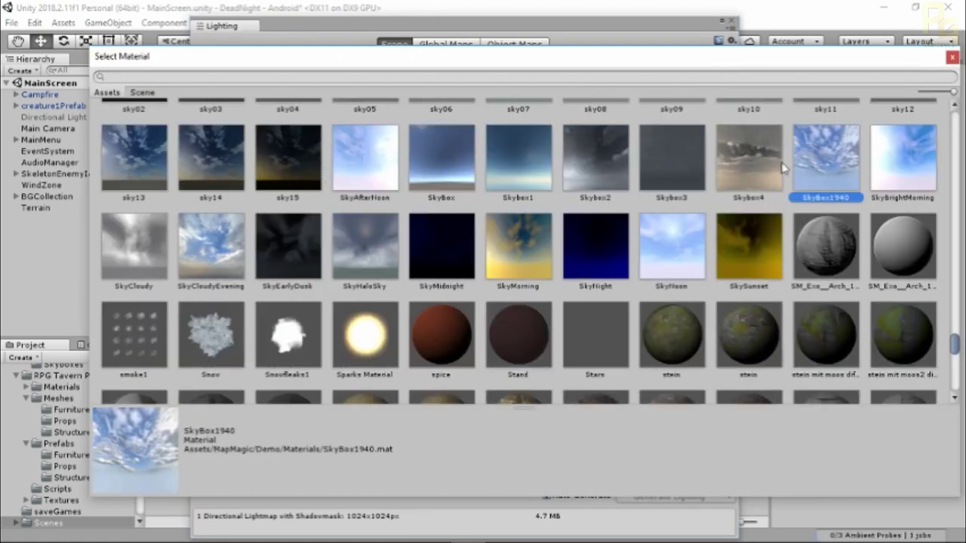
click(953, 57)
Disable fog for the scene and close the Lighting window.
drag(545, 28, 502, 38)
scroll(264, 427, down, 5)
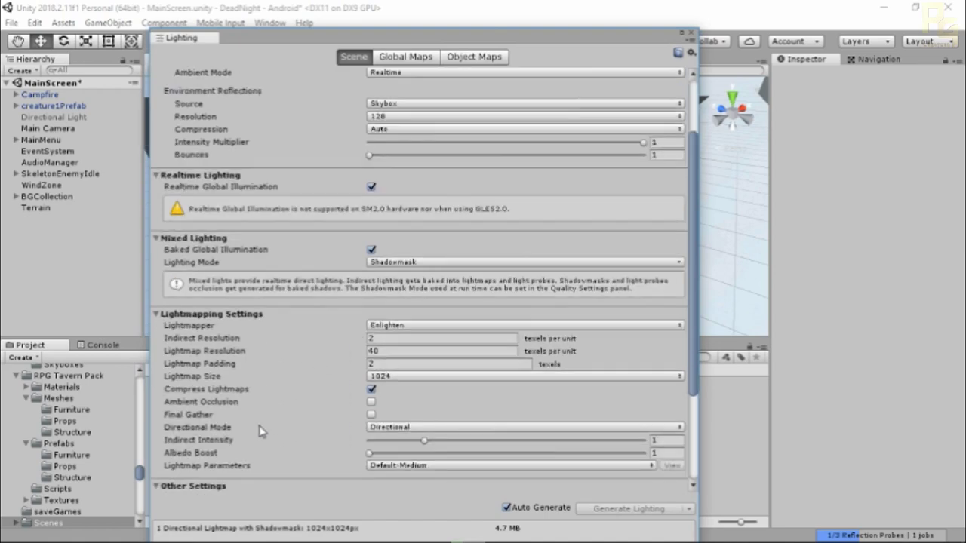
scroll(274, 420, down, 1)
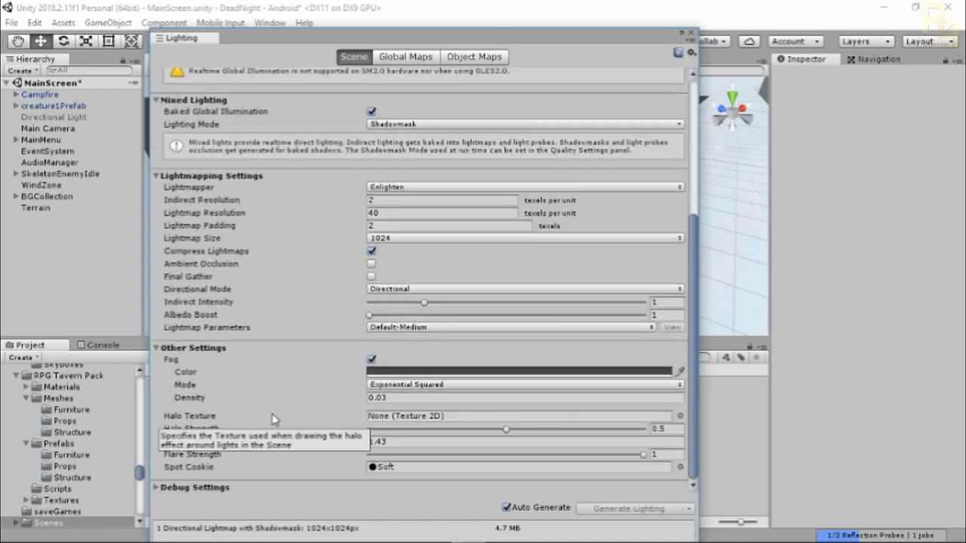
click(371, 360)
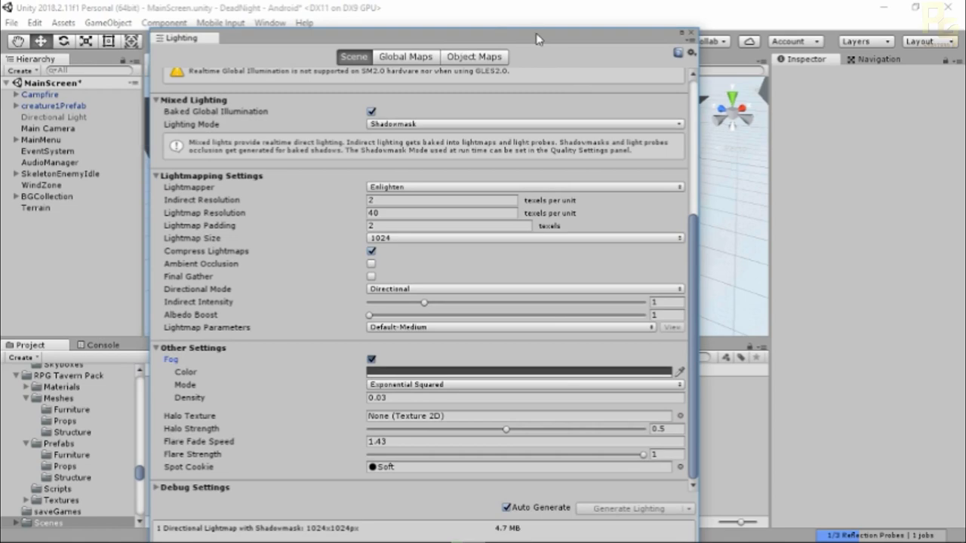
key(space)
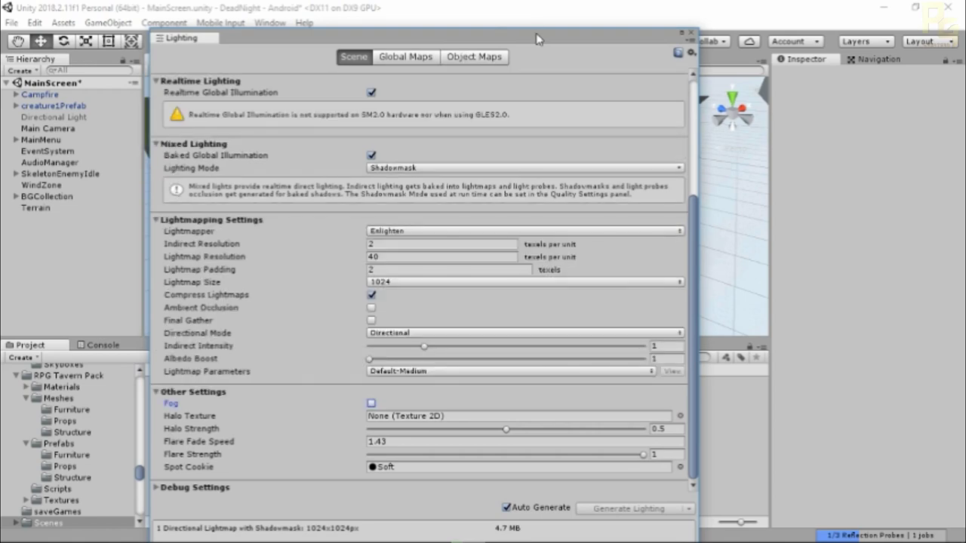
drag(537, 39, 441, 251)
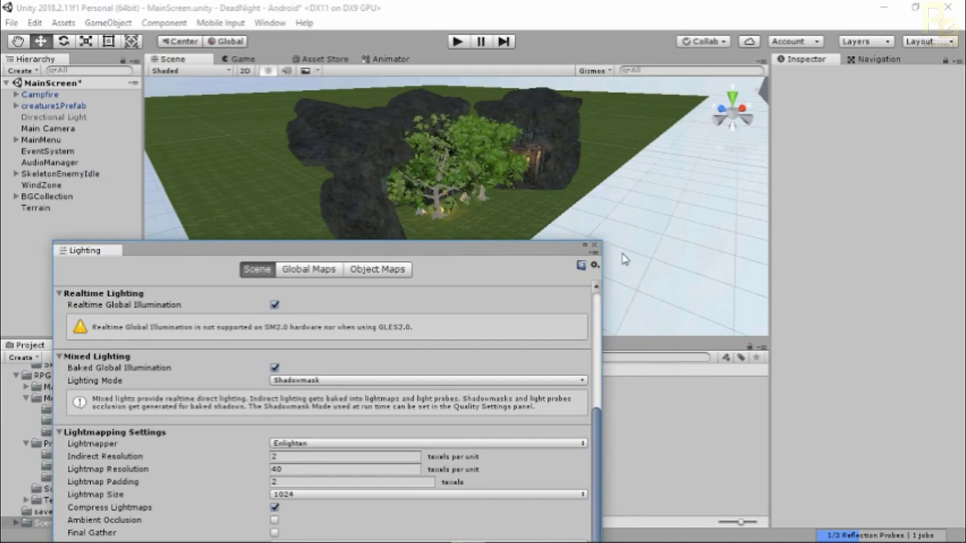
click(595, 247)
Examine the trees, castle walls, campfire and creatures of the scene up close.
scroll(429, 225, up, 2)
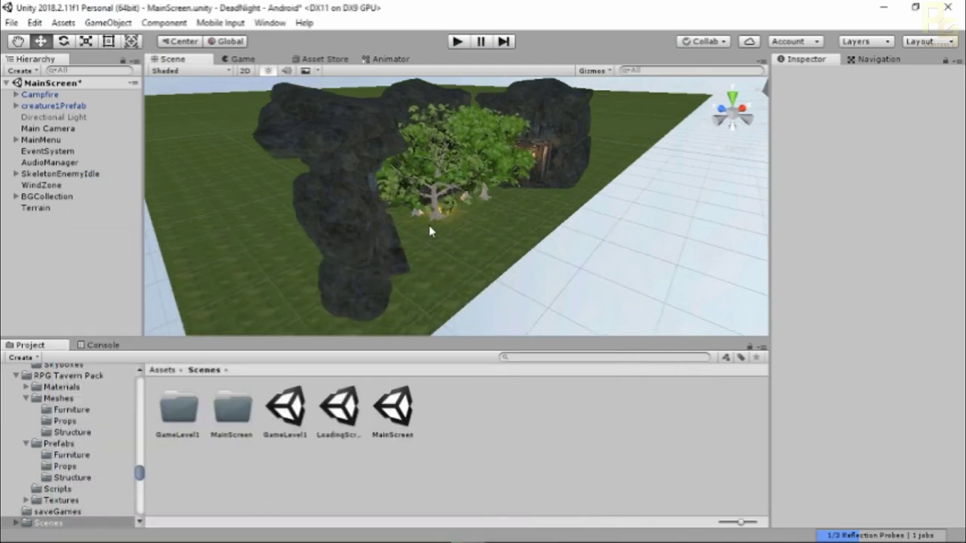
scroll(429, 225, up, 5)
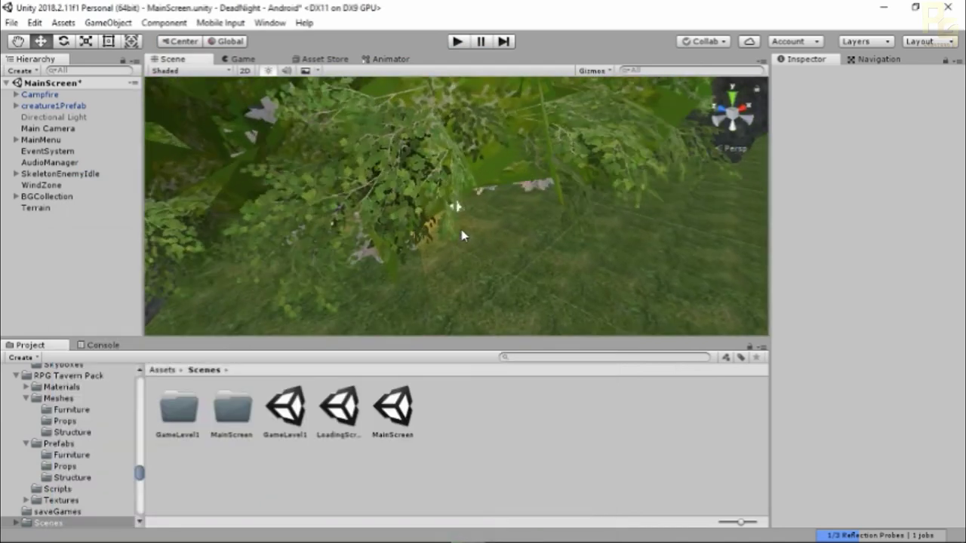
alt+drag(528, 248, 253, 174)
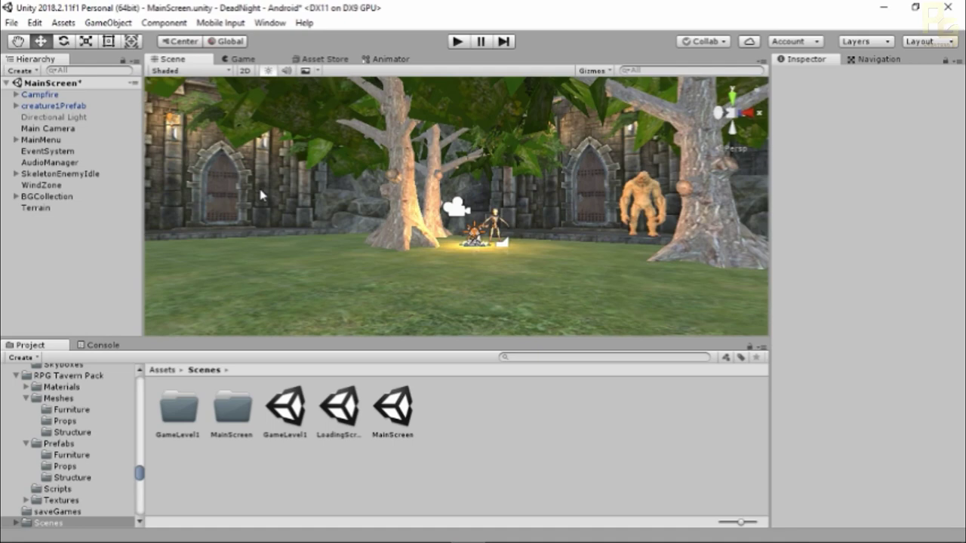
alt+drag(324, 221, 368, 225)
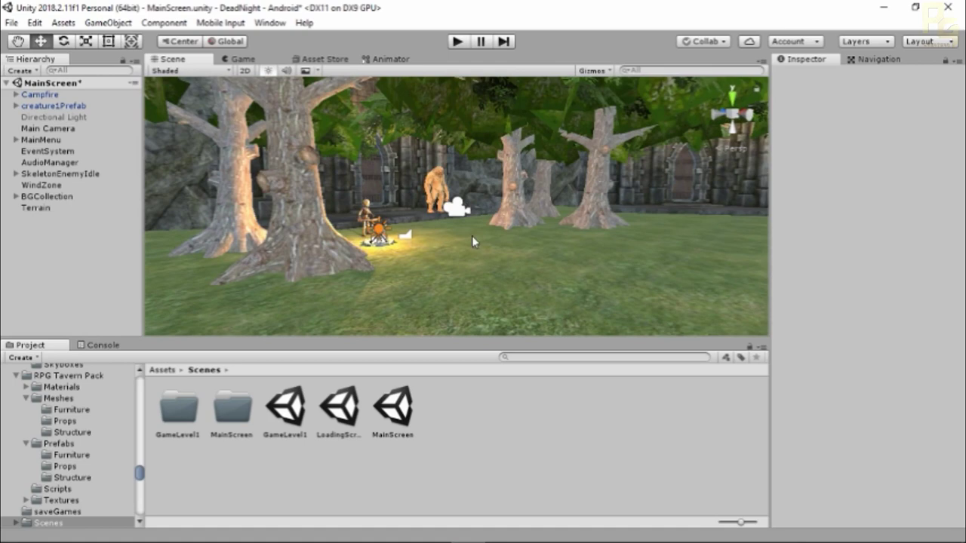
scroll(454, 251, up, 5)
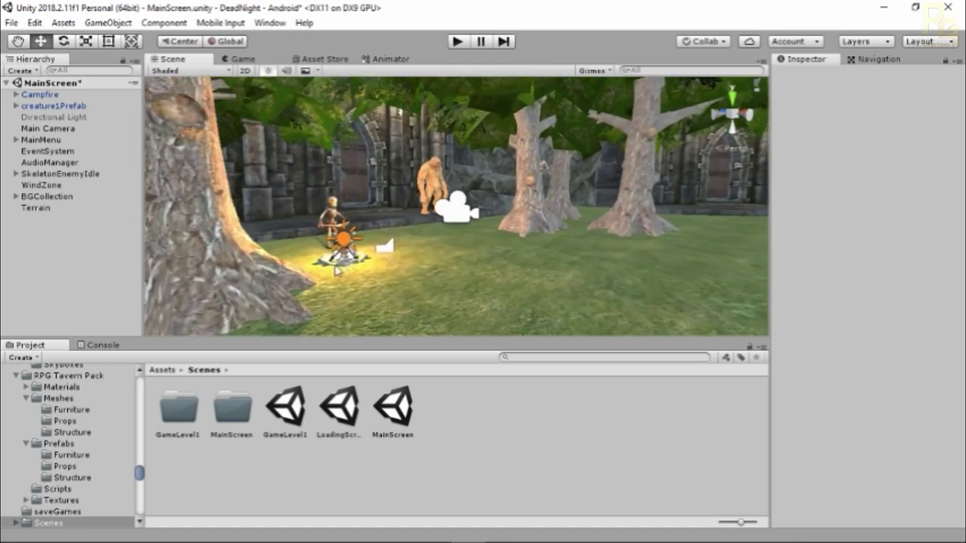
mouse_move(388, 269)
alt+mouse_down()
mouse_move(559, 297)
mouse_move(378, 277)
alt+mouse_up()
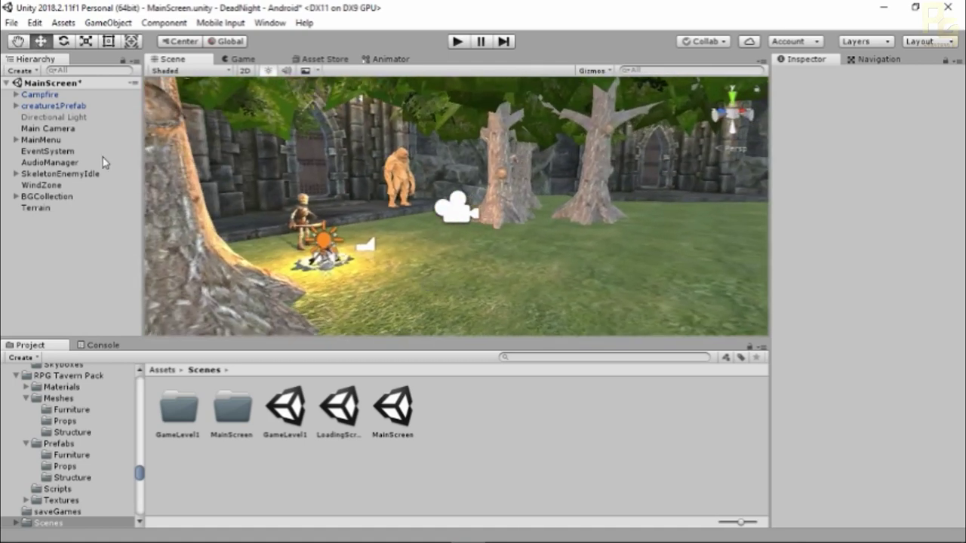
Frame the MainMenu canvas in the Scene view and inspect it at an angle and up close.
double_click(32, 141)
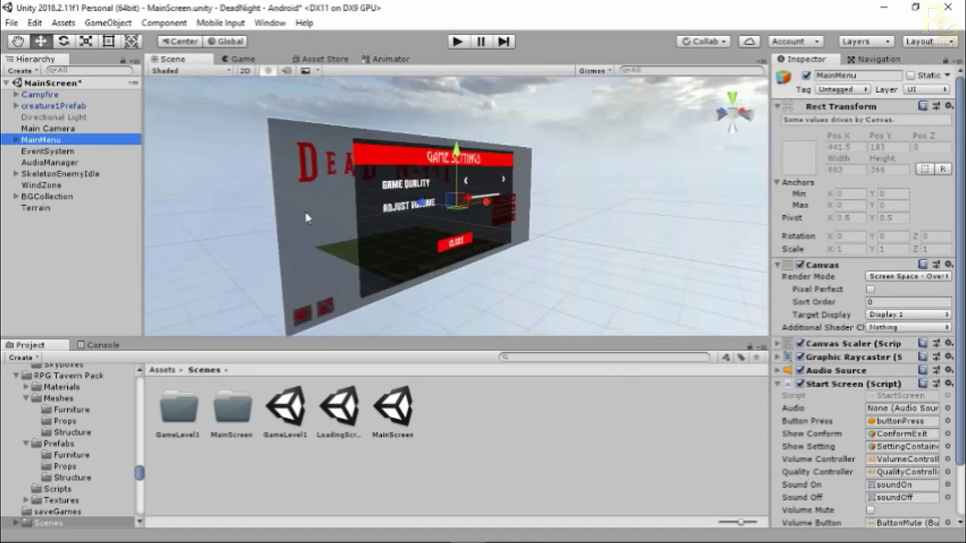
alt+drag(317, 212, 384, 220)
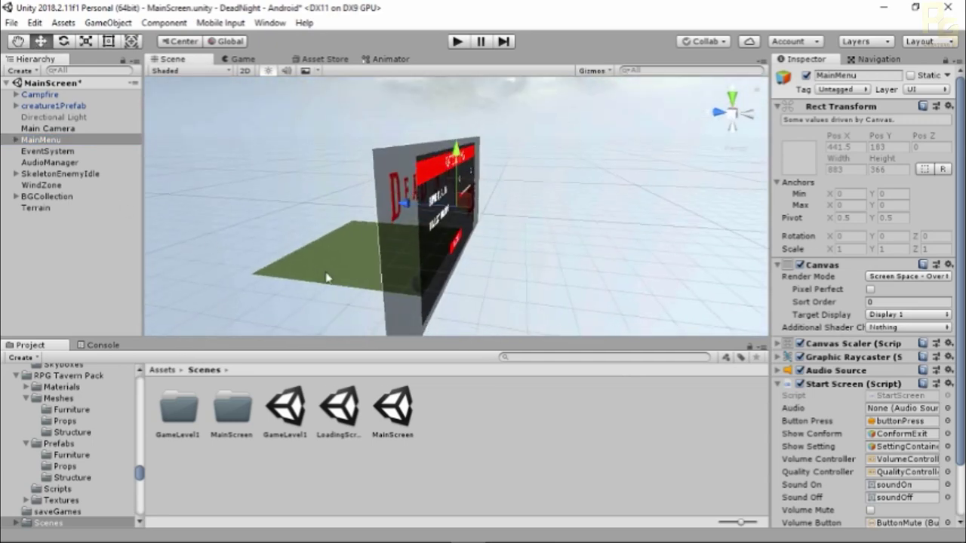
scroll(326, 278, up, 5)
scroll(166, 236, up, 3)
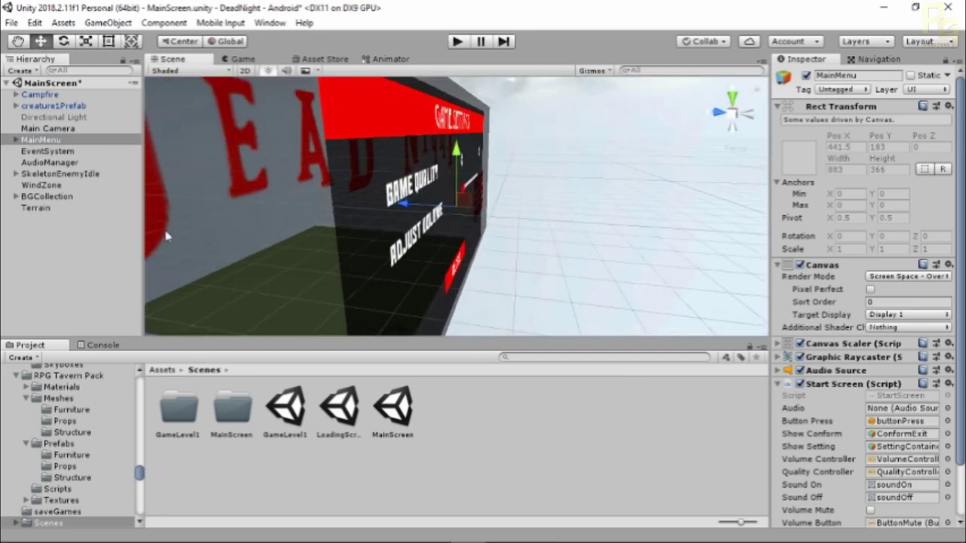
Frame the Main Camera in the Scene view and examine the environment it covers.
click(50, 128)
key(f)
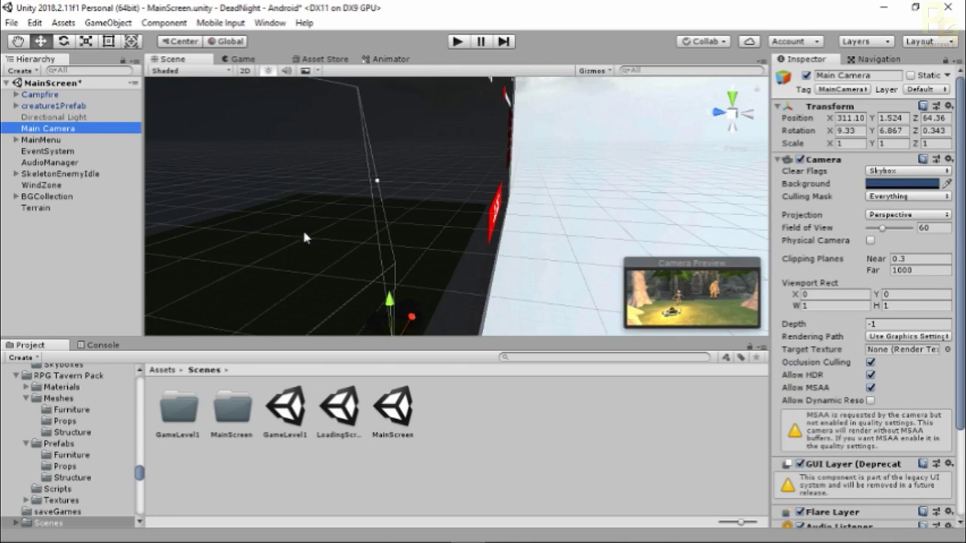
key(f)
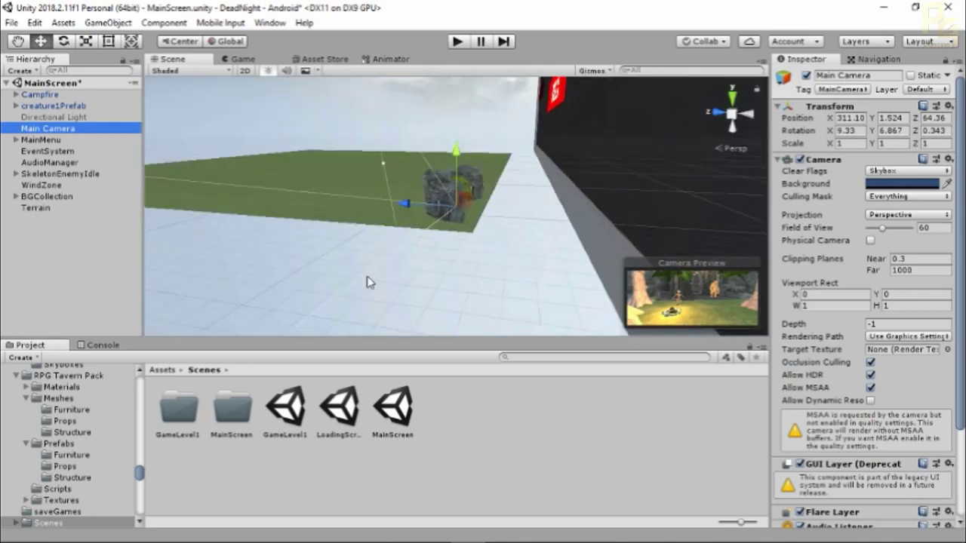
scroll(369, 280, up, 5)
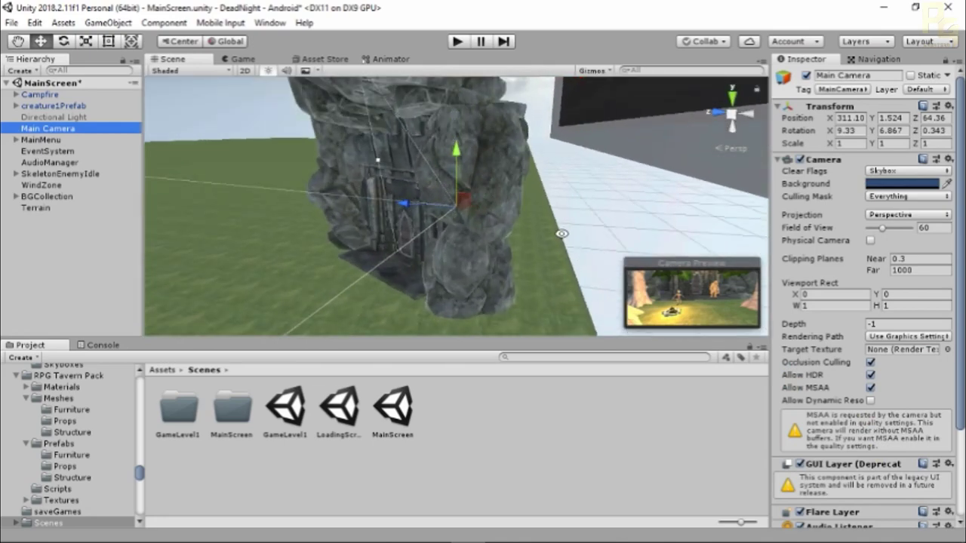
alt+drag(561, 231, 480, 246)
scroll(481, 246, up, 5)
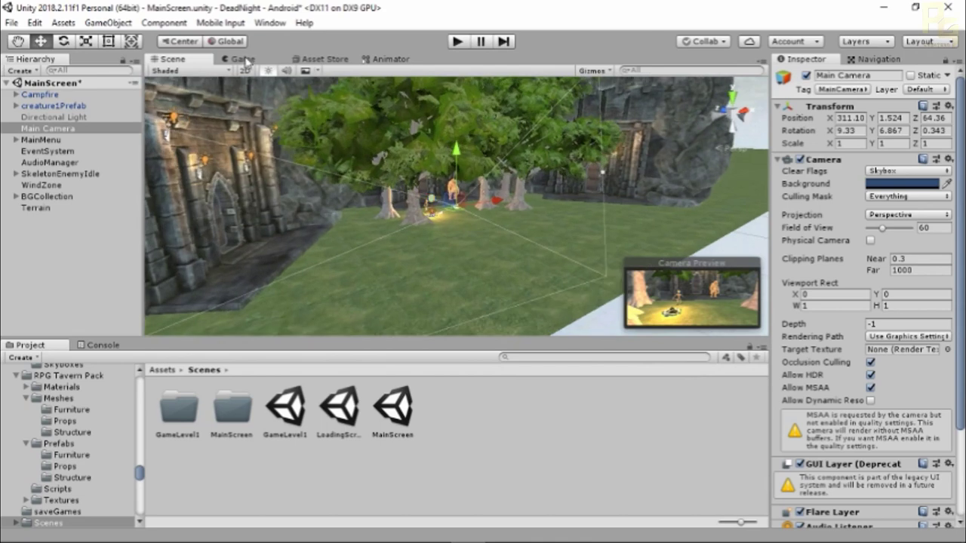
In the scene's Lighting Settings, search the materials for "mid" and set the skybox material to SkyMidnight.
click(270, 25)
mouse_move(329, 153)
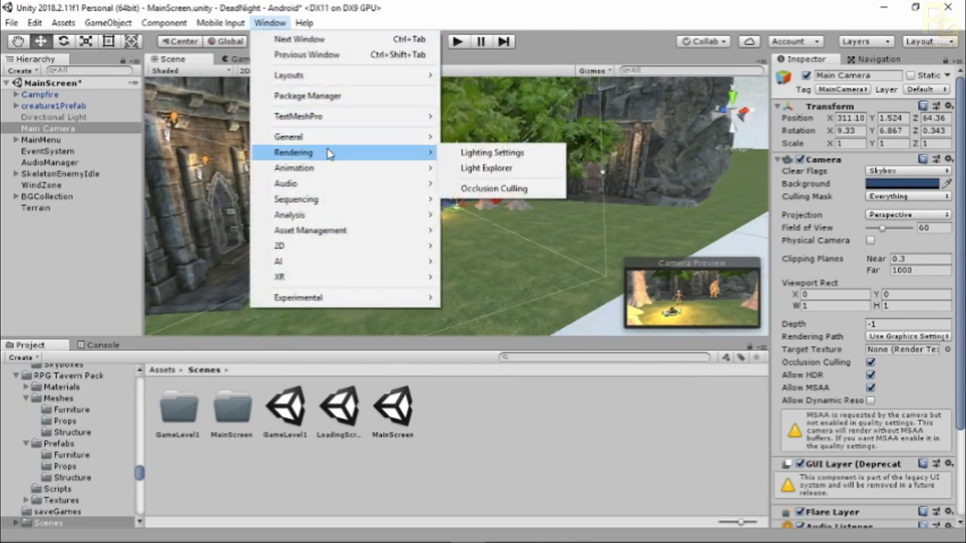
click(466, 154)
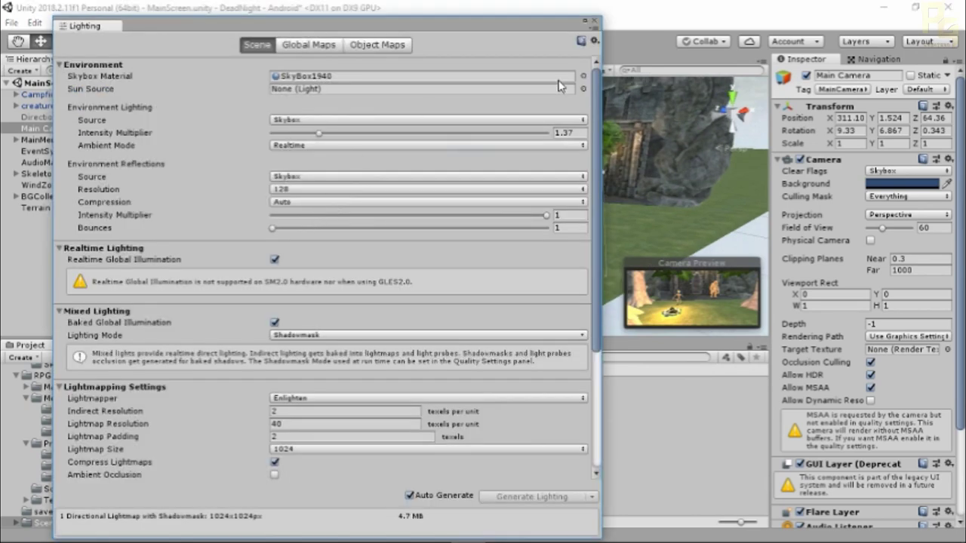
click(584, 77)
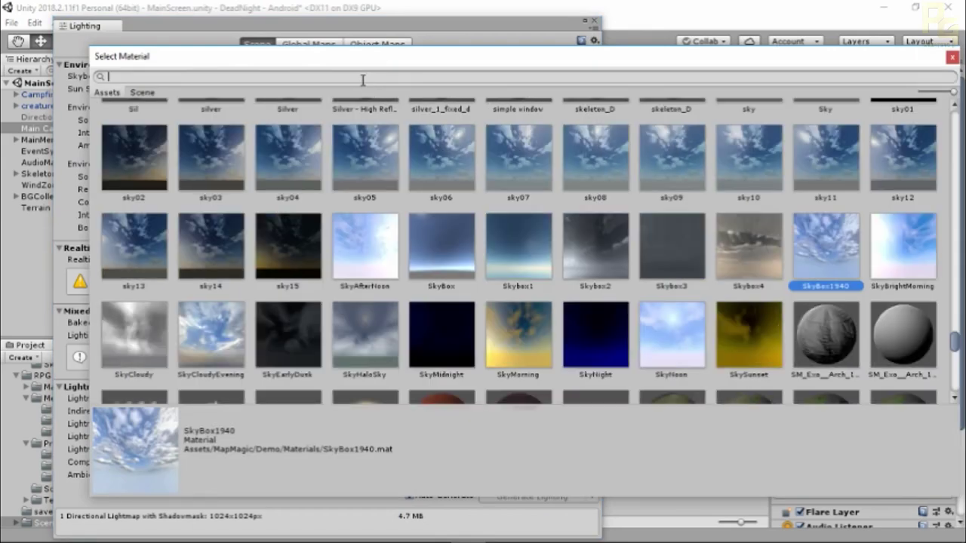
text(mid)
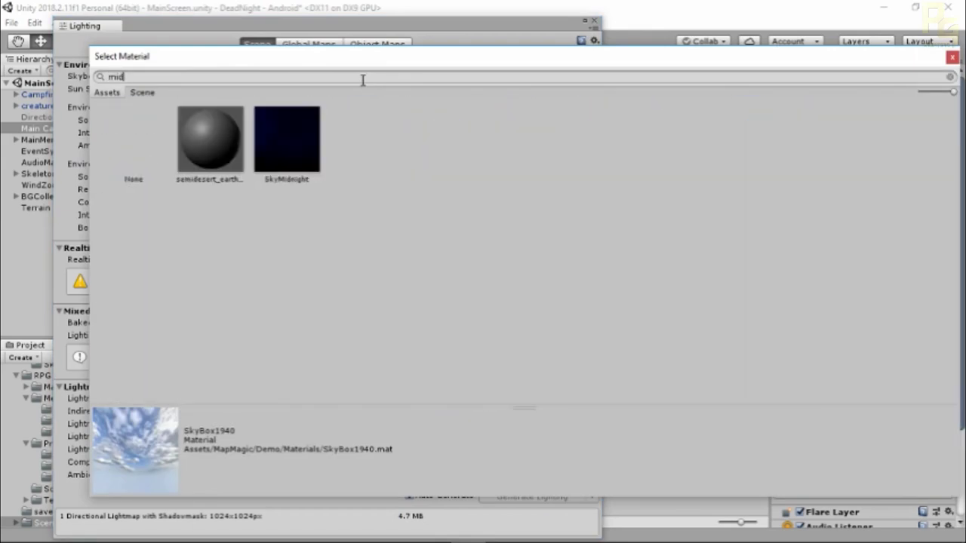
click(278, 158)
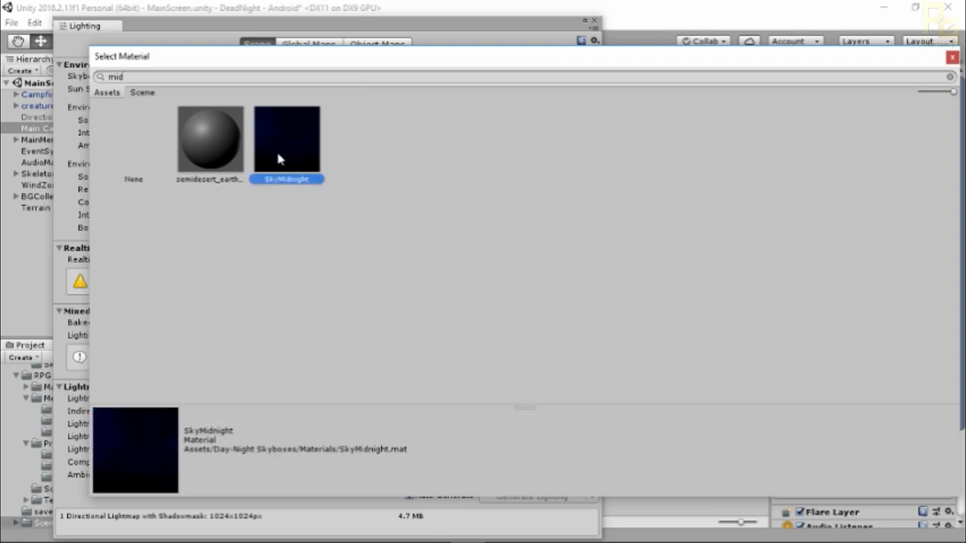
Close the material picker, enable Fog in the scene's Lighting settings, and close the Lighting window.
click(951, 58)
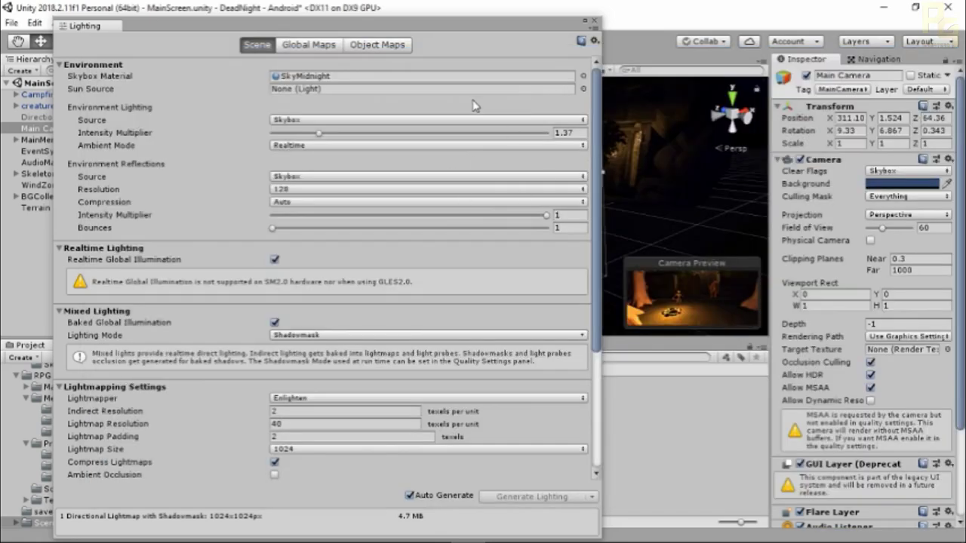
scroll(264, 419, down, 5)
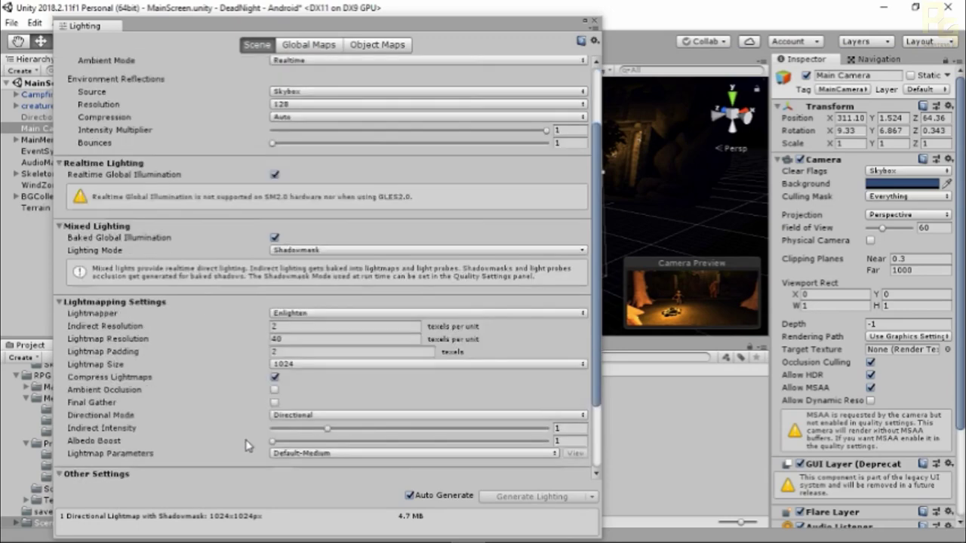
click(275, 401)
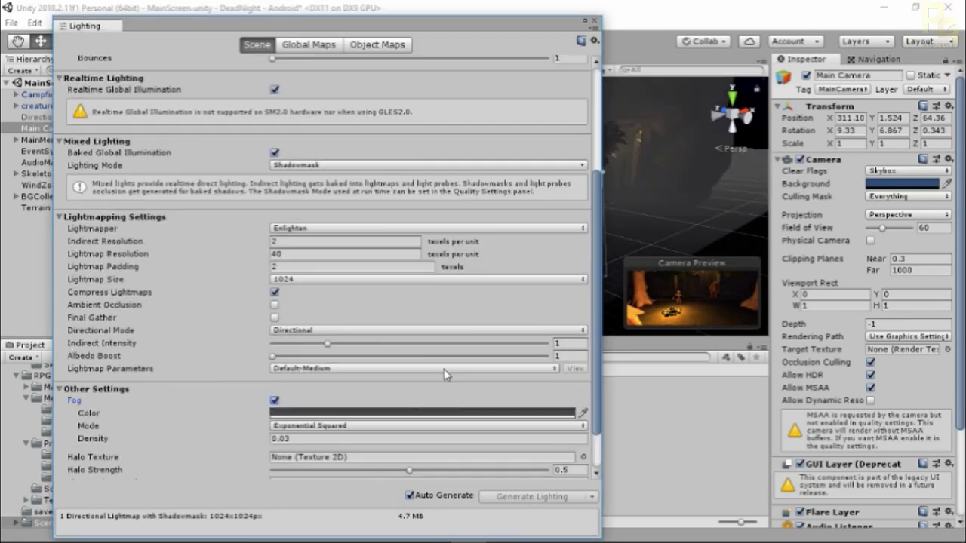
click(594, 23)
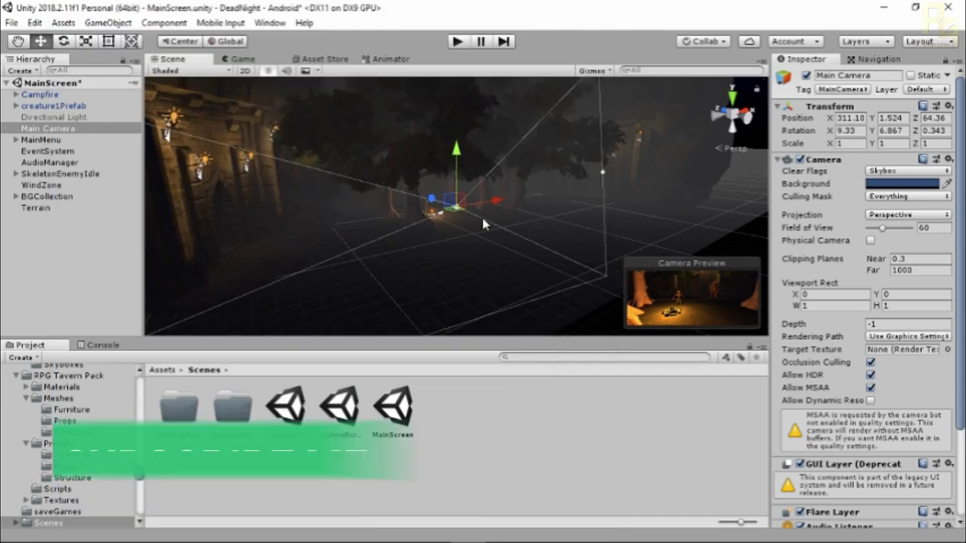
Run the MainScreen scene in Play mode, open its Game Settings and lower the volume to 0.
scroll(441, 230, up, 8)
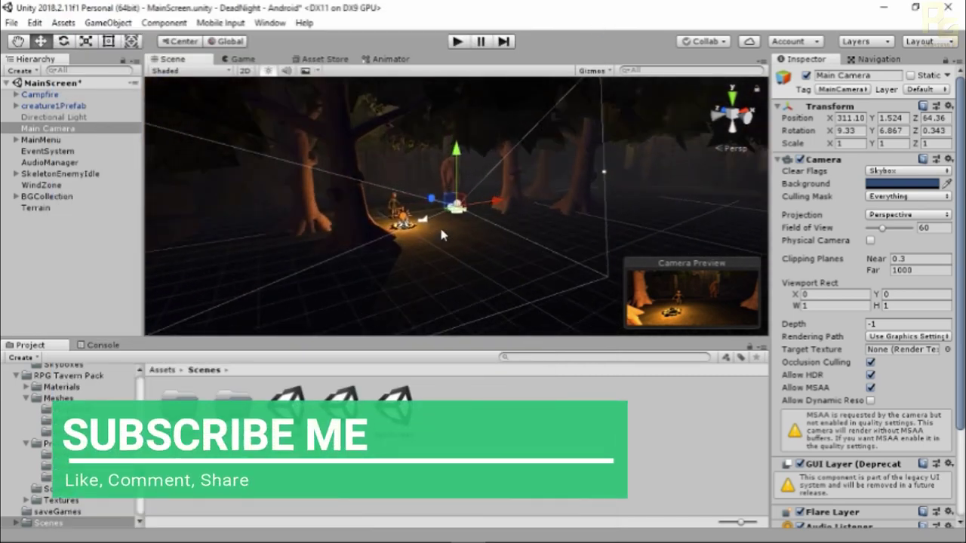
alt+drag(399, 245, 367, 190)
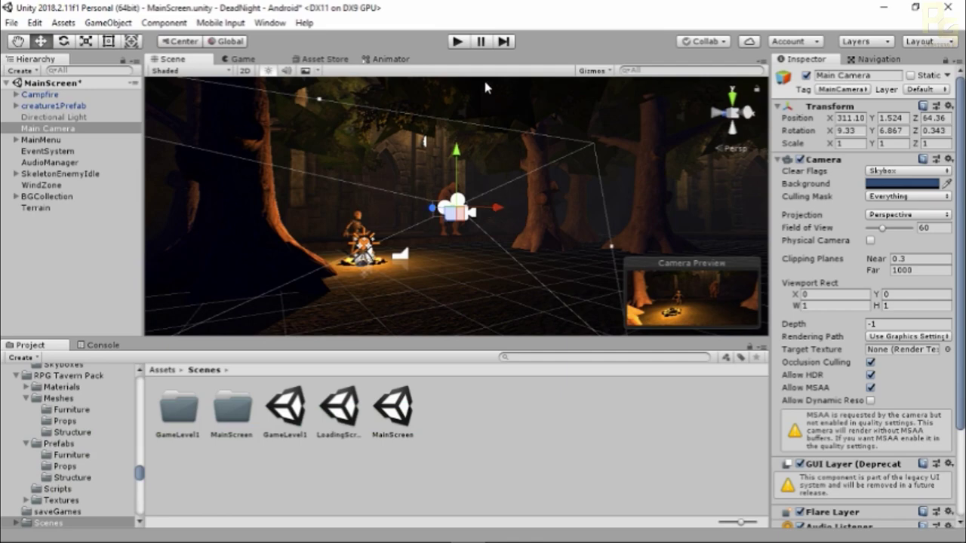
click(458, 42)
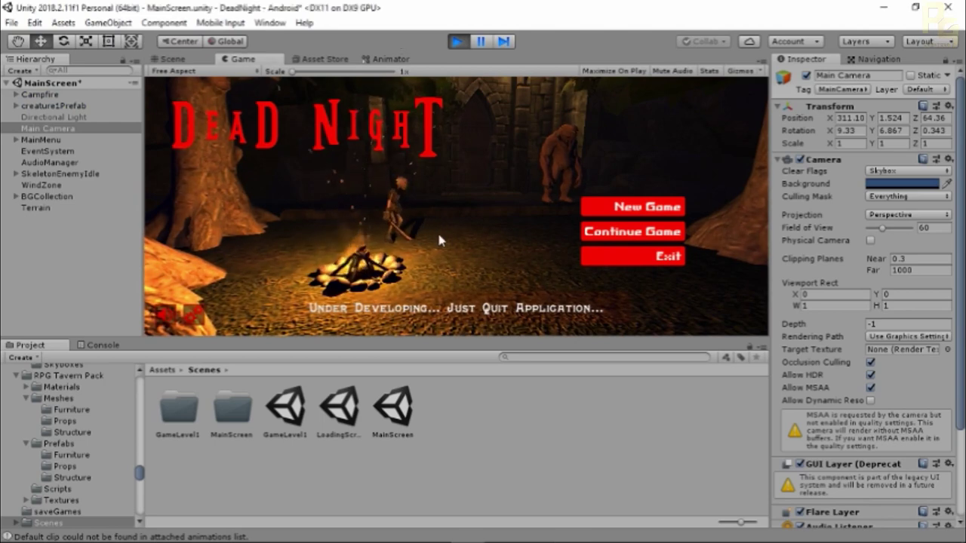
click(192, 315)
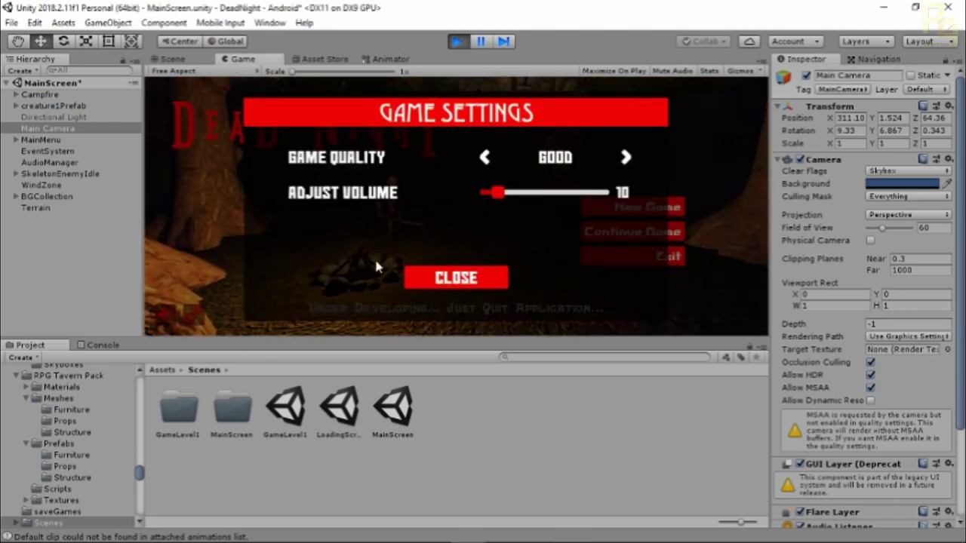
drag(498, 198, 479, 201)
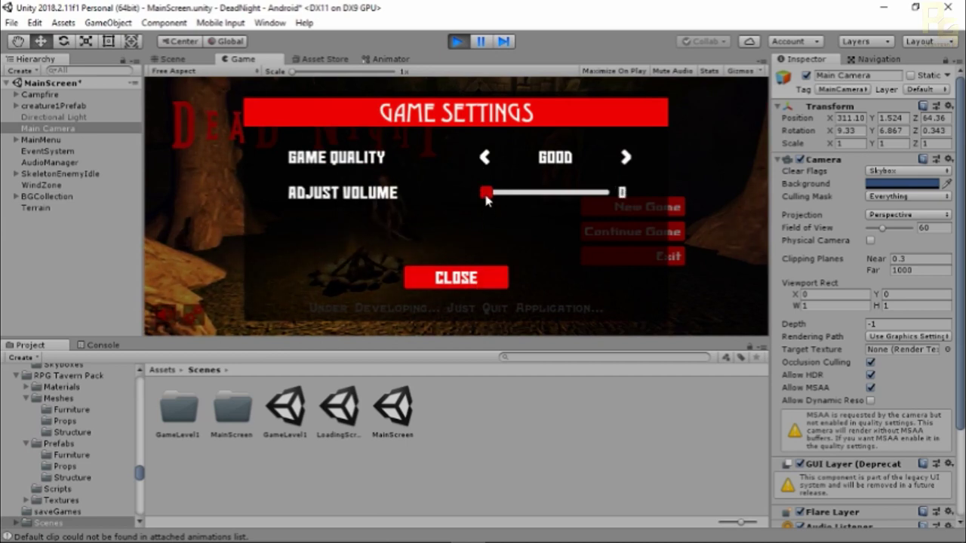
drag(487, 199, 484, 200)
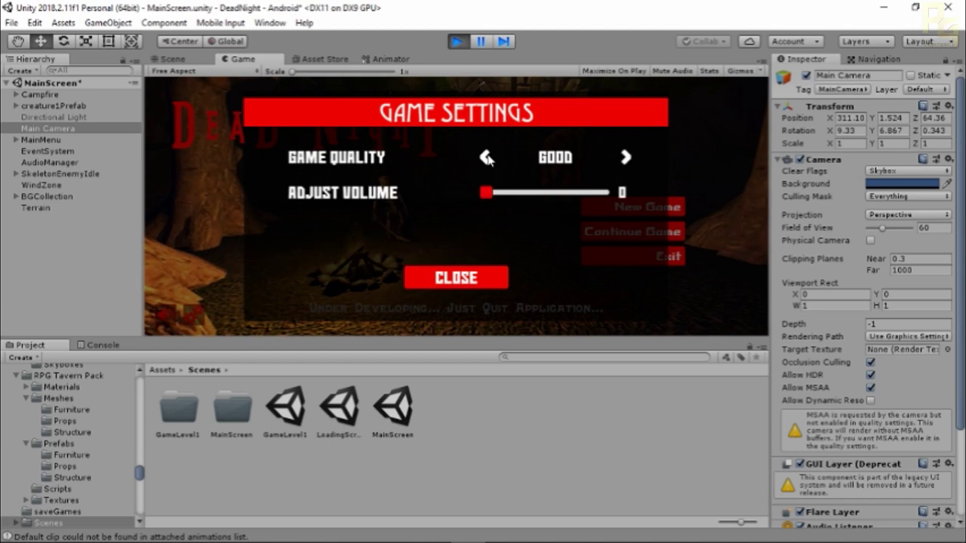
Lower the game quality level by level to Fastest.
click(487, 157)
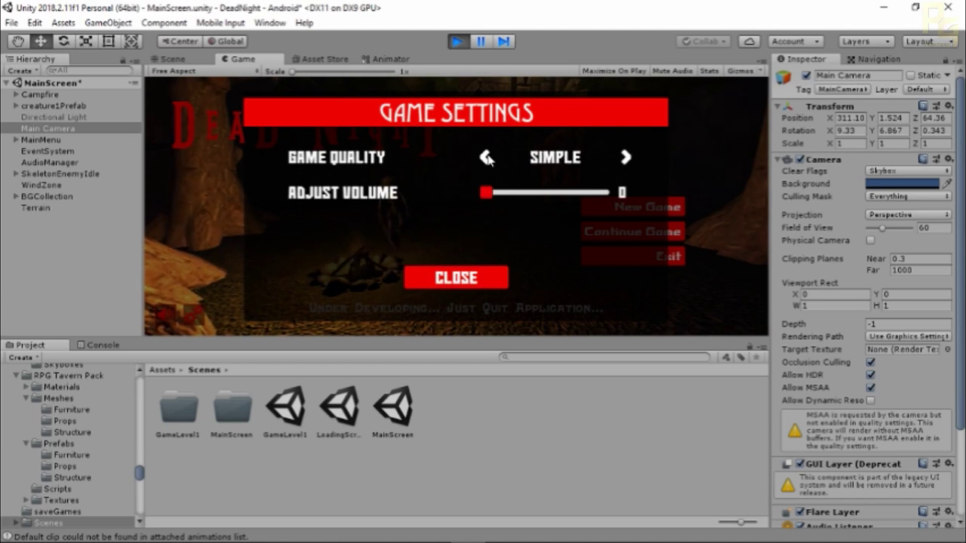
click(487, 157)
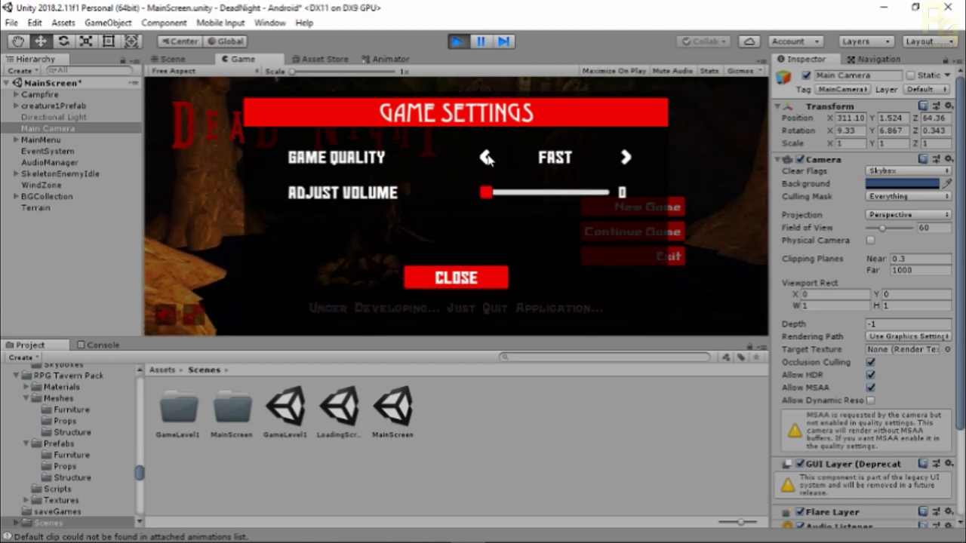
click(487, 157)
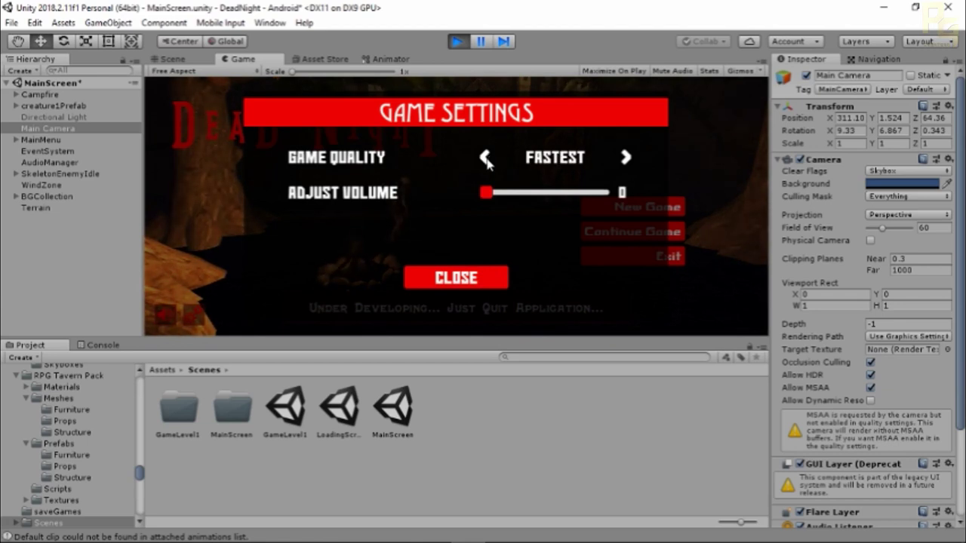
Raise the game quality to Fantastic and close the Game Settings.
click(625, 157)
click(626, 157)
click(626, 157)
click(626, 157)
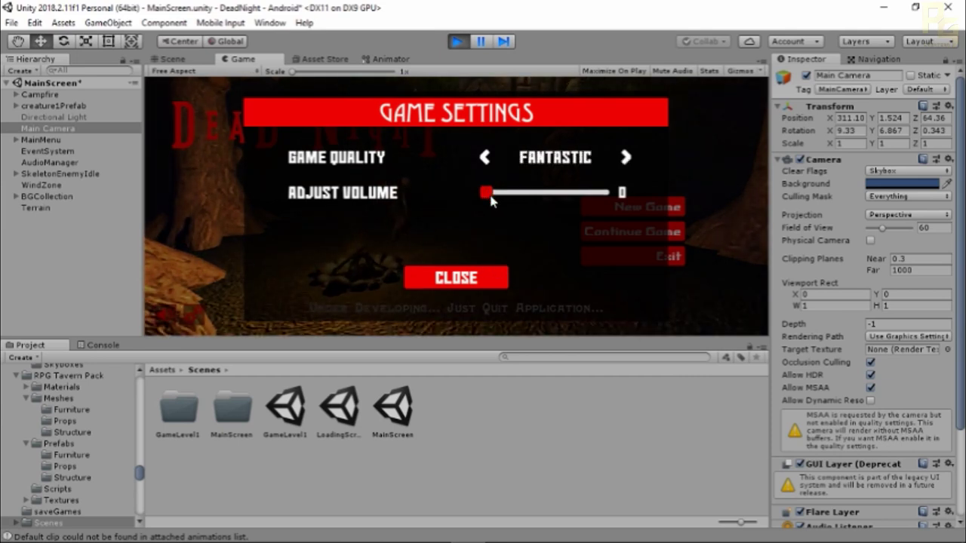
drag(494, 203, 489, 202)
click(457, 279)
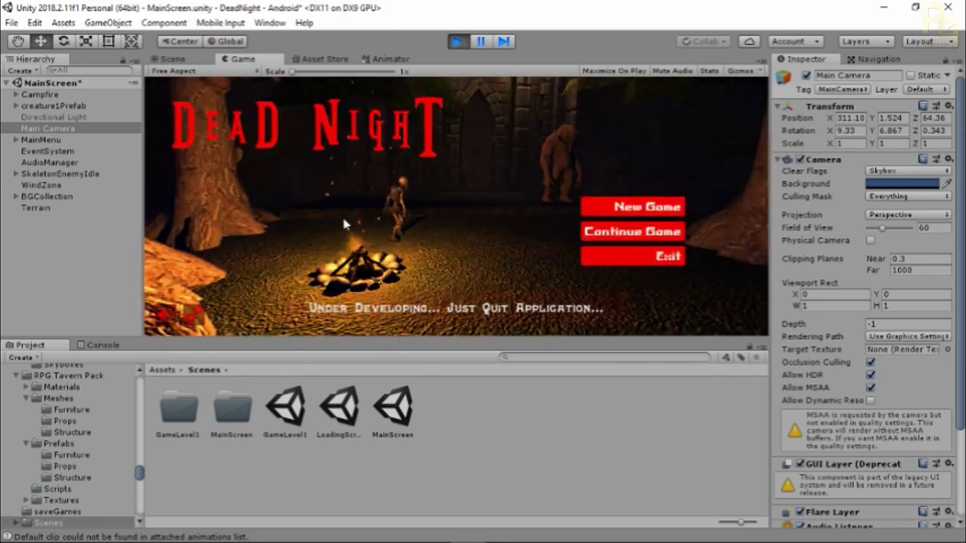
Reopen the Game Settings, set the game quality to Good and close them.
click(198, 314)
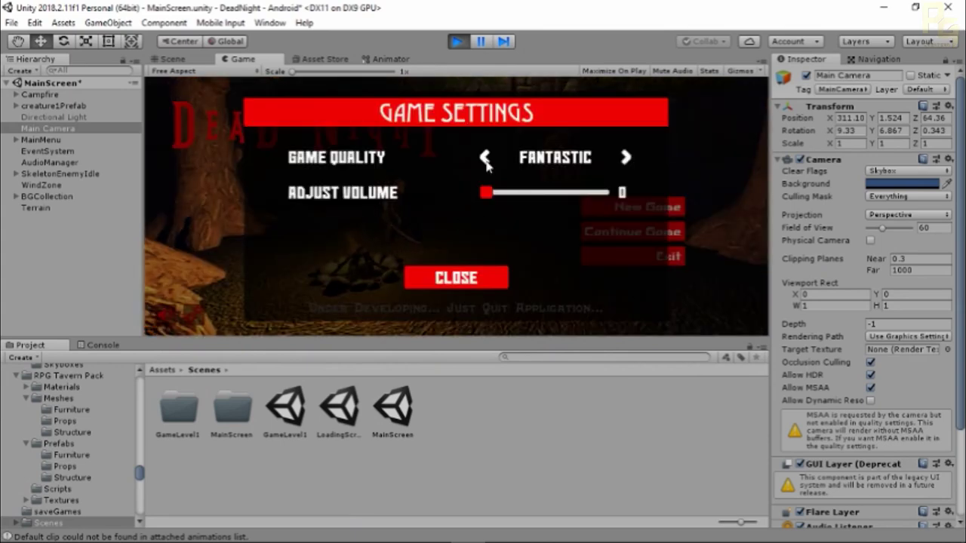
click(484, 158)
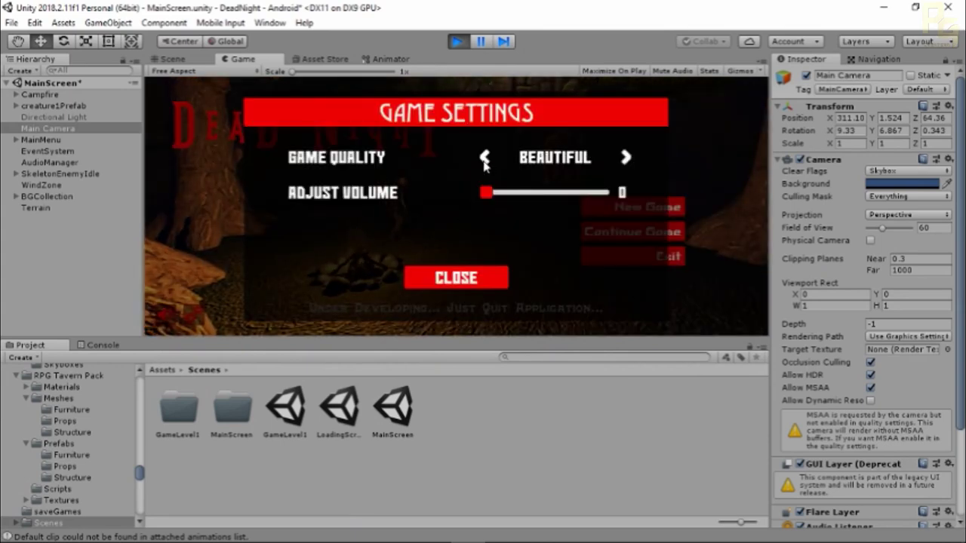
click(484, 159)
click(450, 285)
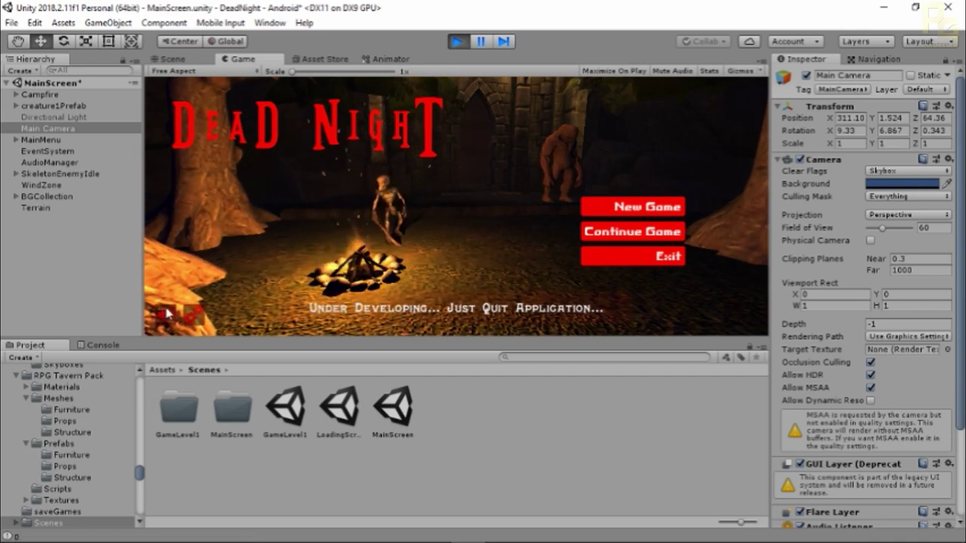
Try raising the volume slightly in the Game Settings, then reopen them to check the slider and close them.
click(196, 317)
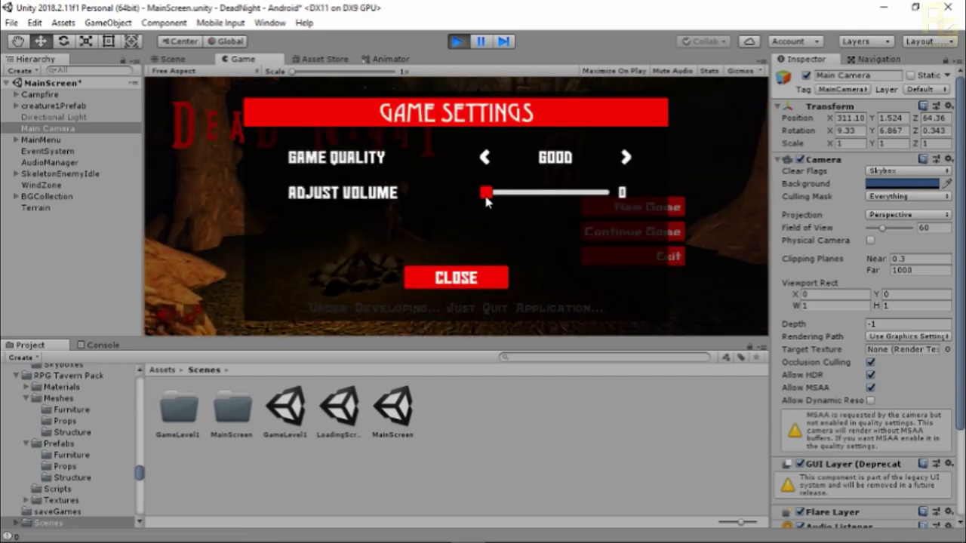
drag(487, 197, 493, 196)
click(476, 285)
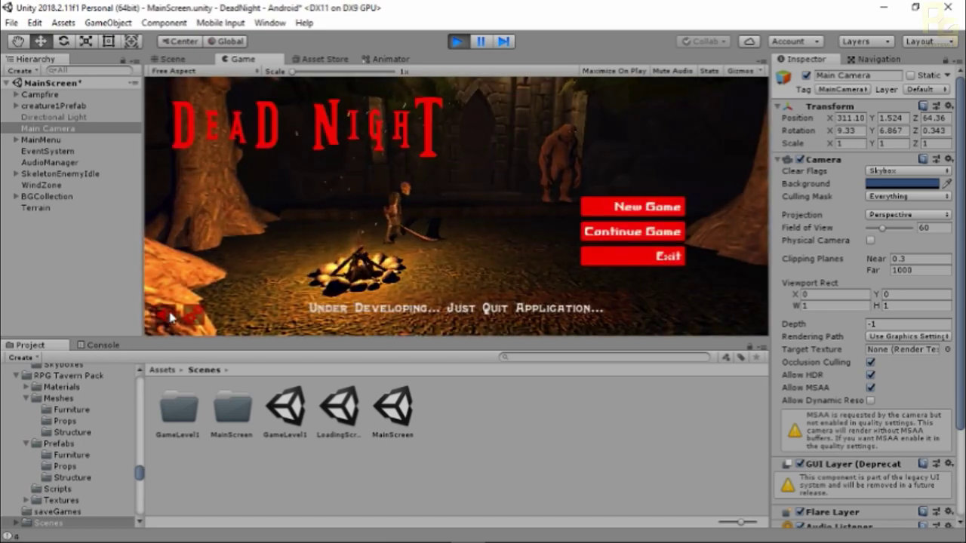
click(194, 317)
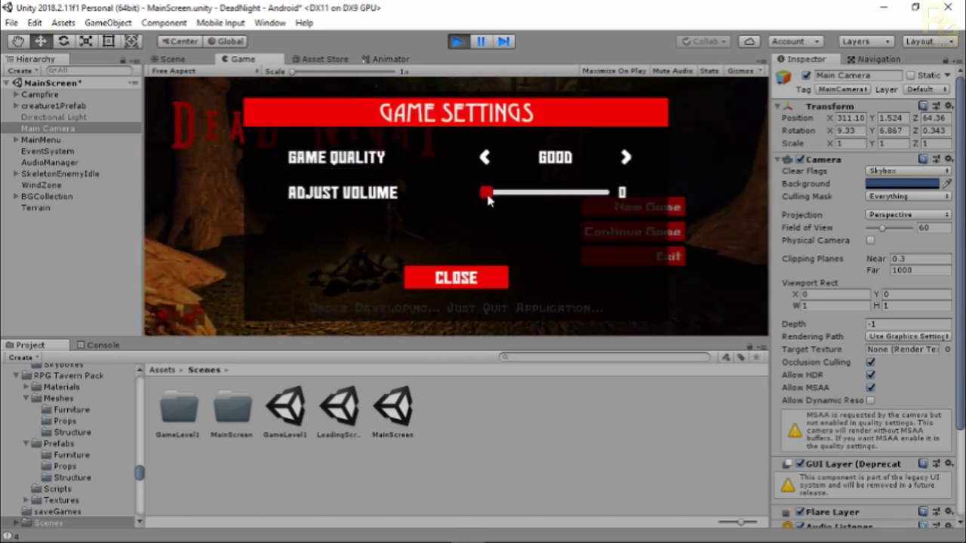
click(438, 277)
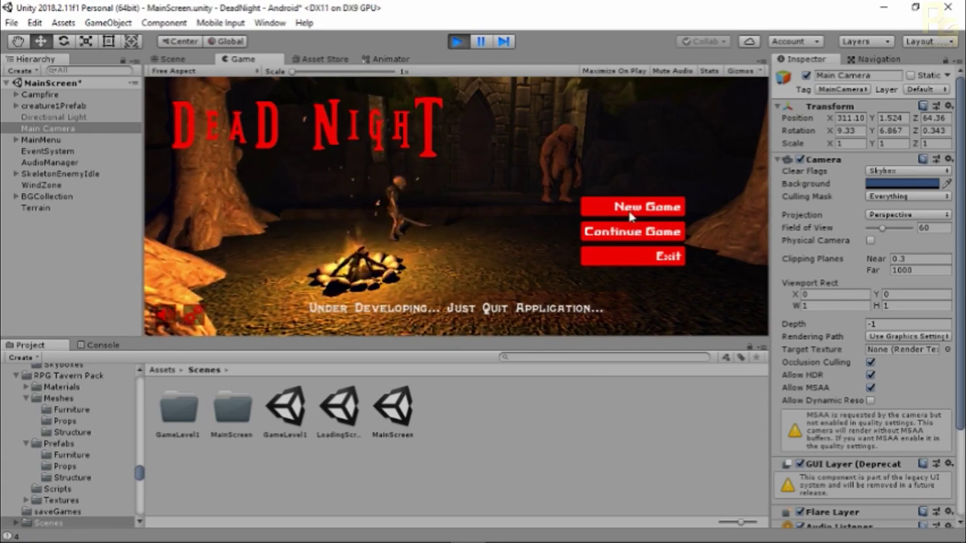
Stop Play mode and open the LoadingScreen scene, saving the changes made to MainScreen.
click(457, 43)
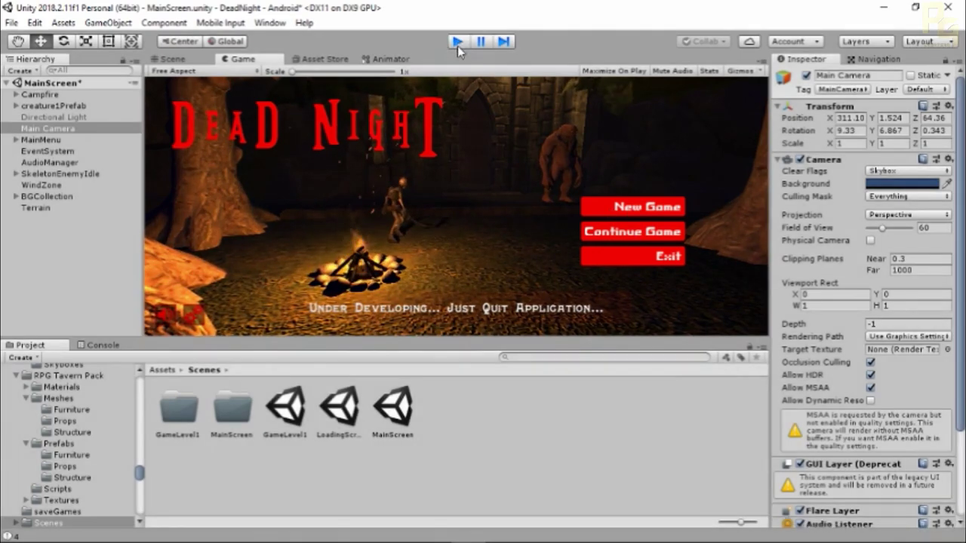
double_click(341, 408)
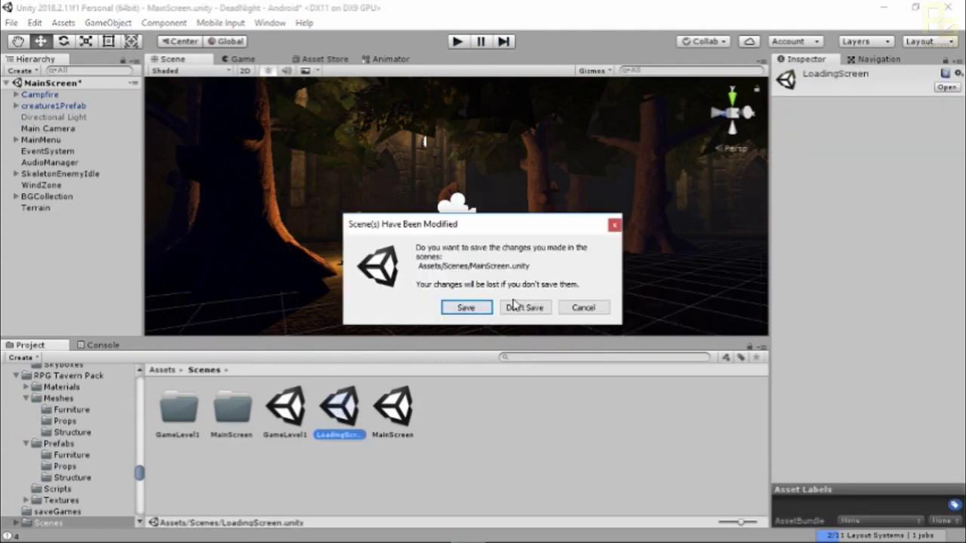
click(456, 308)
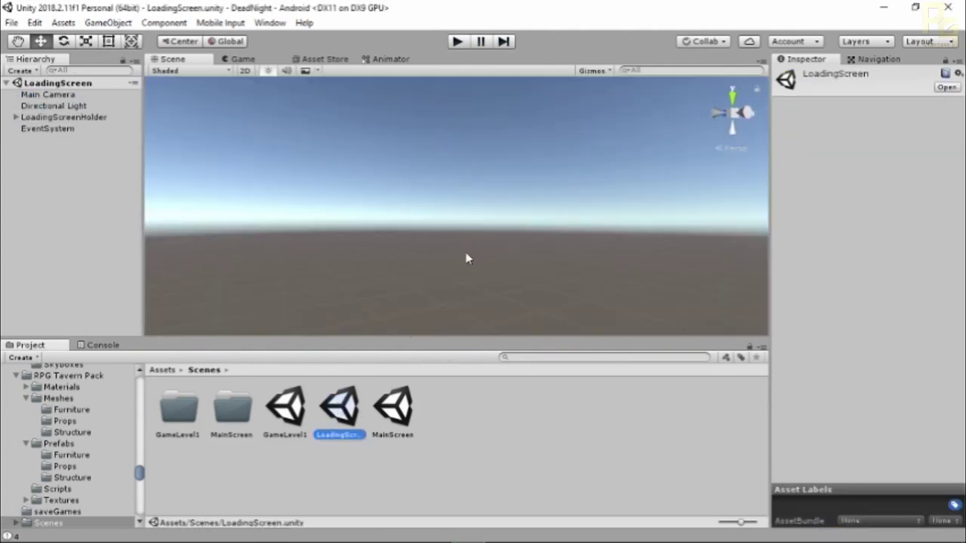
Frame the LoadingScreenHolder canvas and inspect its TitleImage, Slider and Text elements.
double_click(54, 117)
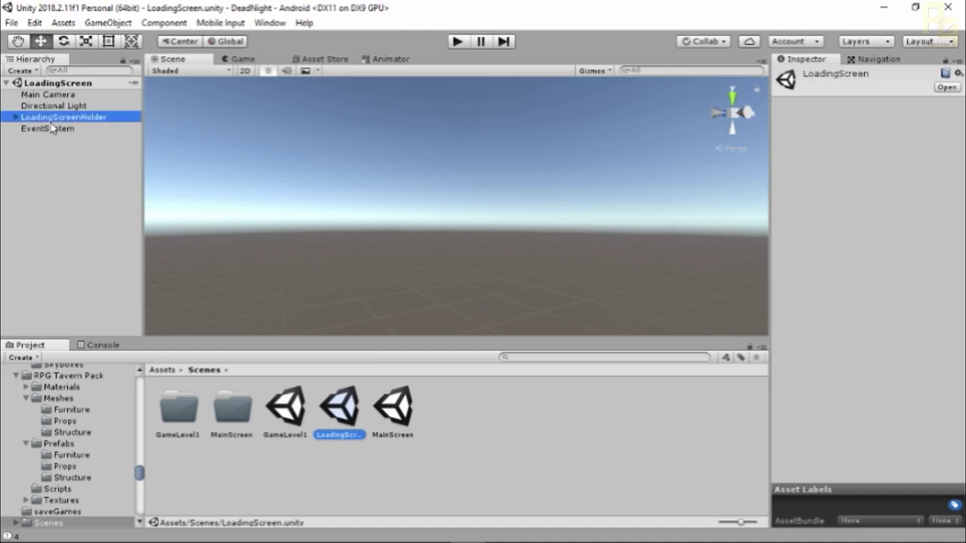
scroll(425, 230, up, 5)
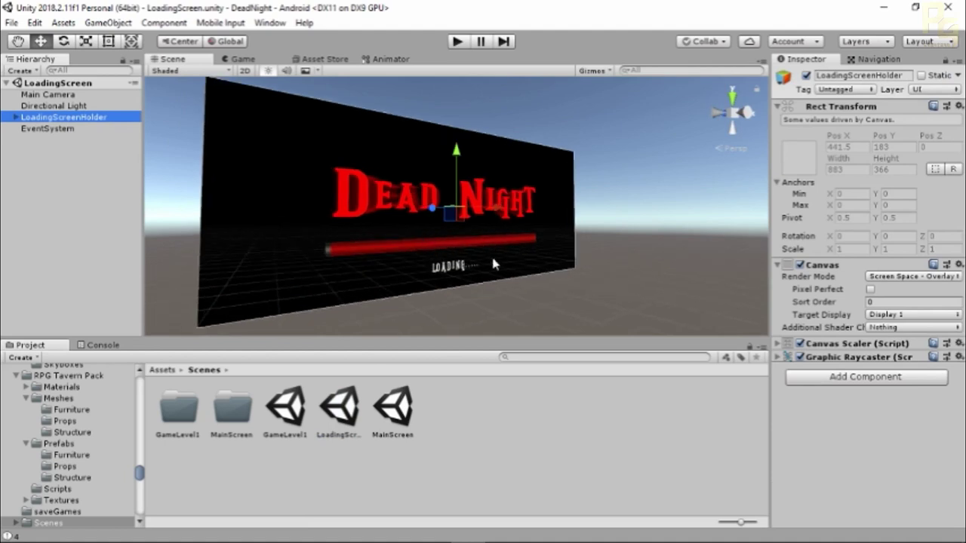
alt+drag(491, 254, 370, 205)
click(370, 205)
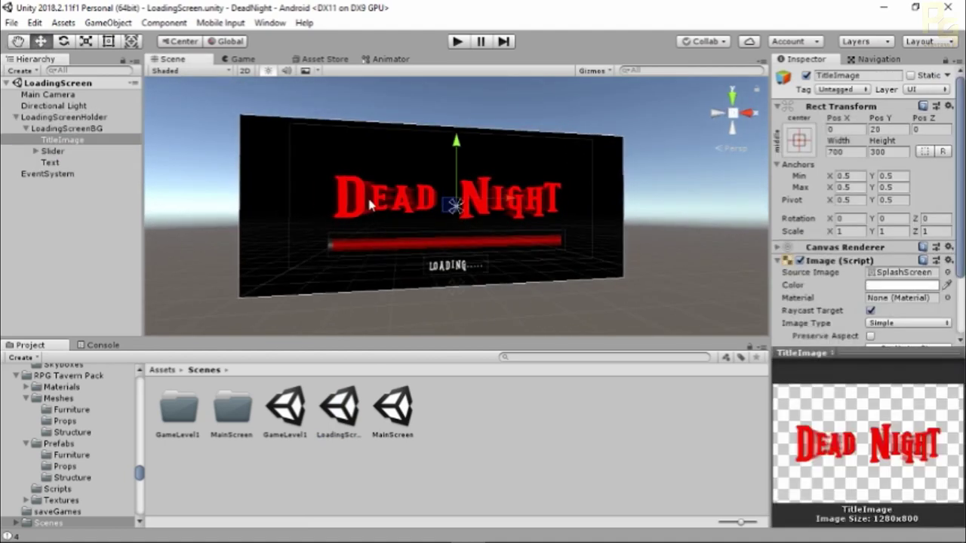
click(52, 152)
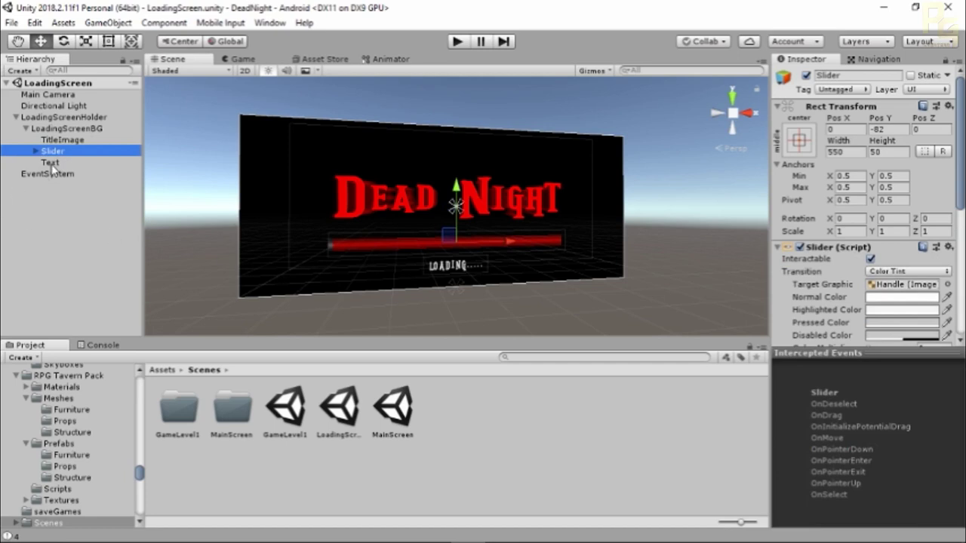
click(50, 163)
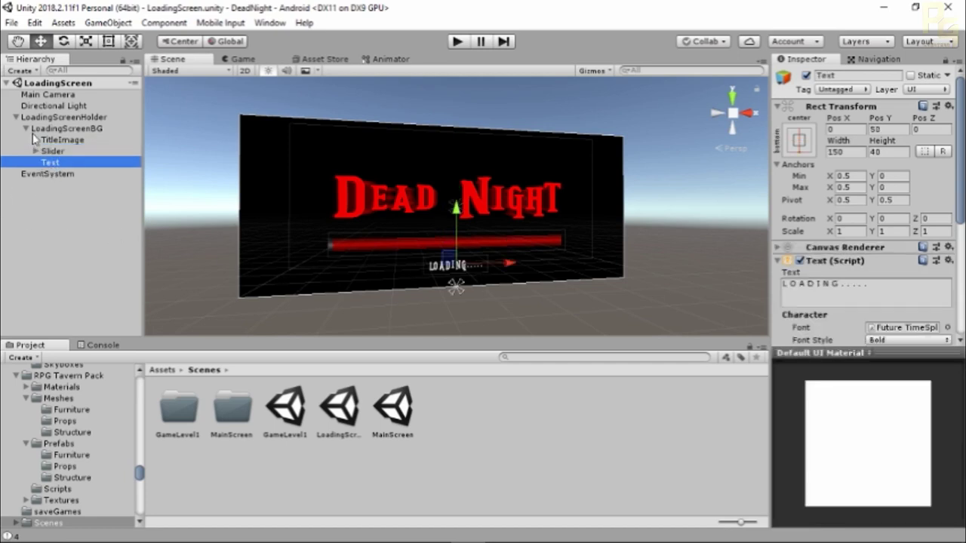
click(16, 118)
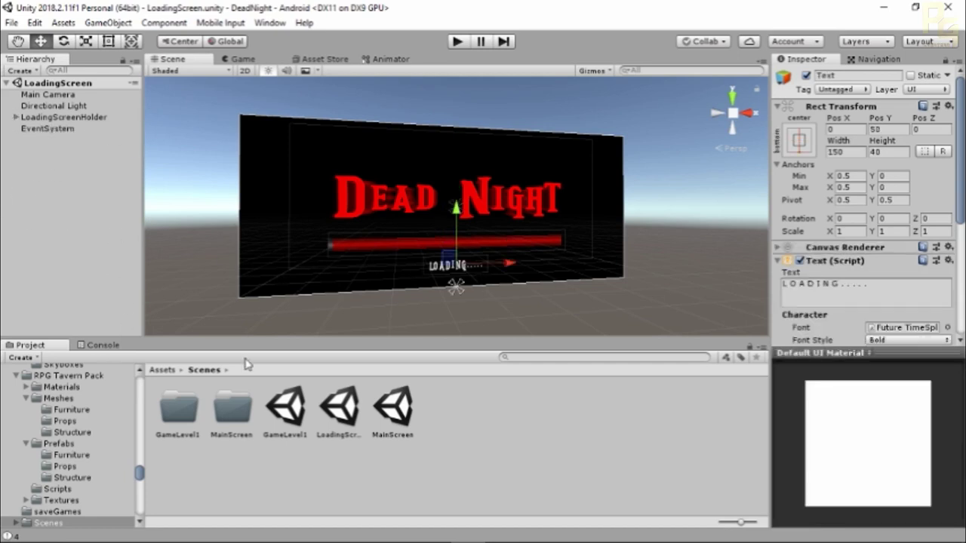
Open the GameLevel1 scene and select its HolderCanvas object.
click(287, 411)
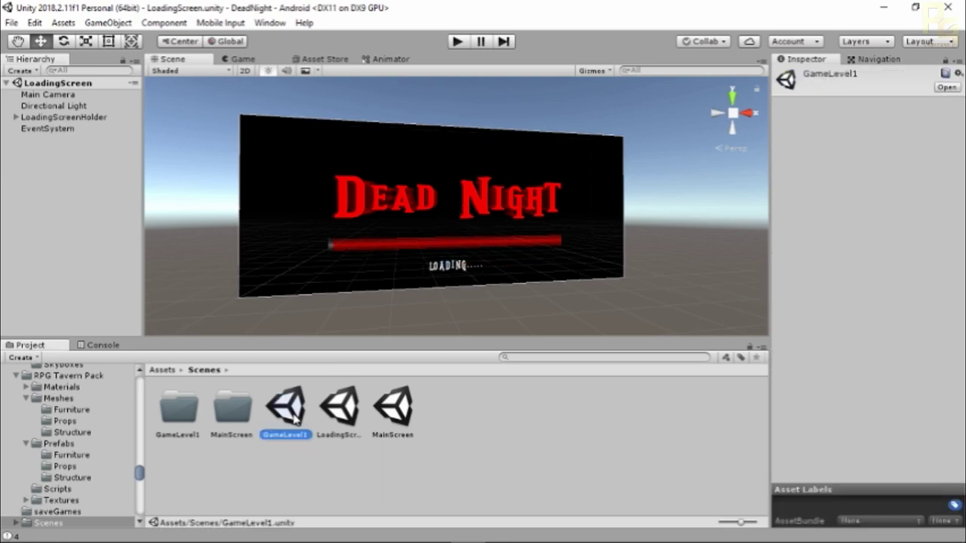
double_click(295, 415)
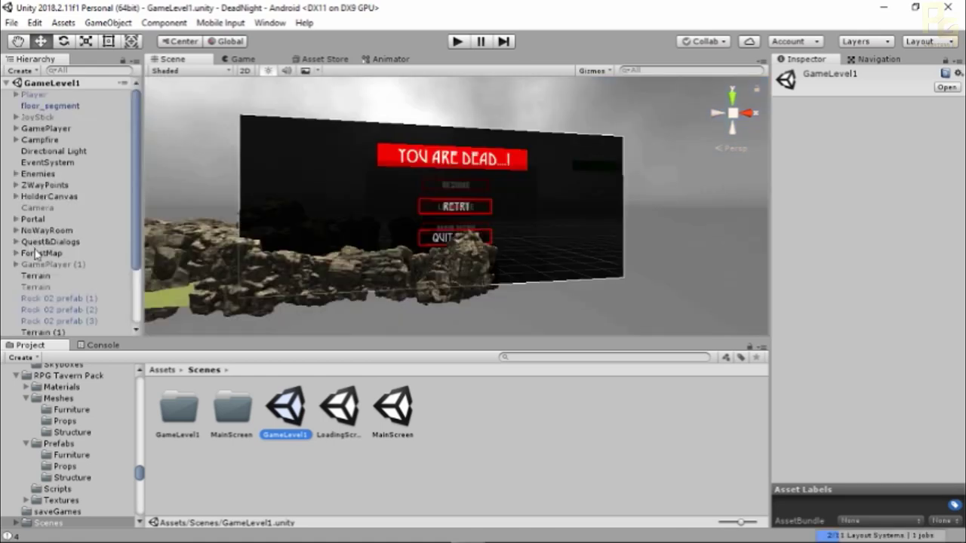
scroll(192, 226, up, 2)
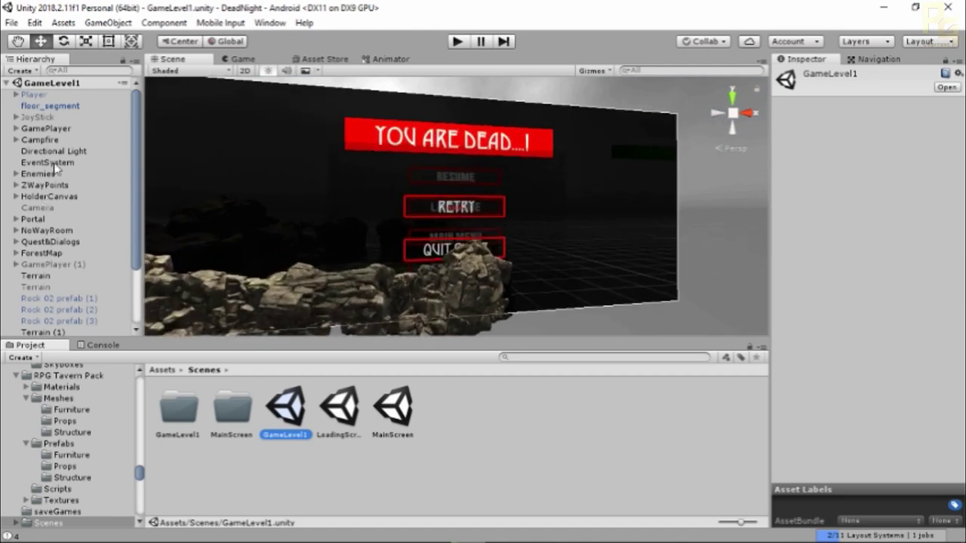
click(41, 198)
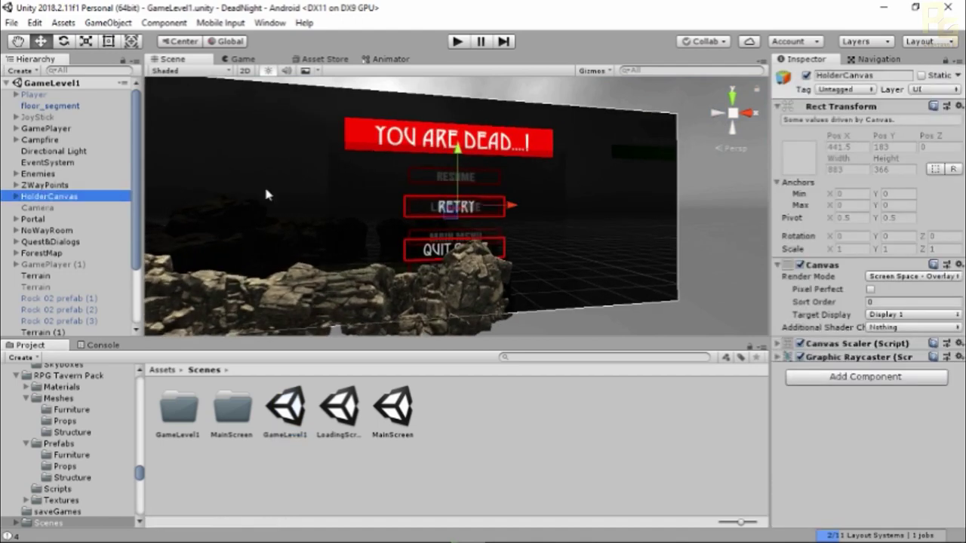
Deactivate the HolderCanvas object and examine the rock walls and green terrain of GameLevel1 from several angles.
click(806, 75)
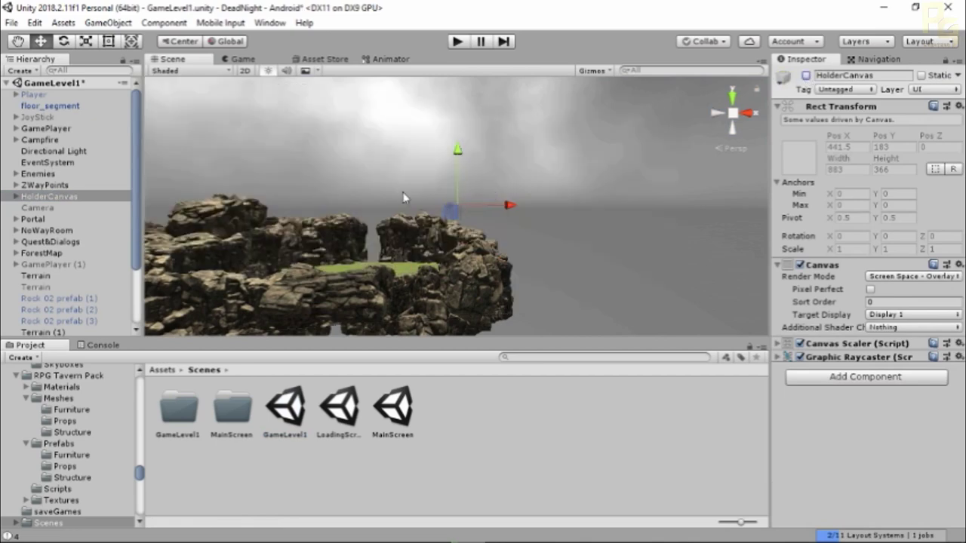
alt+drag(406, 196, 295, 264)
middle_drag(271, 194, 408, 192)
alt+drag(406, 191, 816, 289)
alt+drag(355, 220, 528, 280)
middle_drag(529, 280, 589, 213)
alt+drag(395, 205, 478, 218)
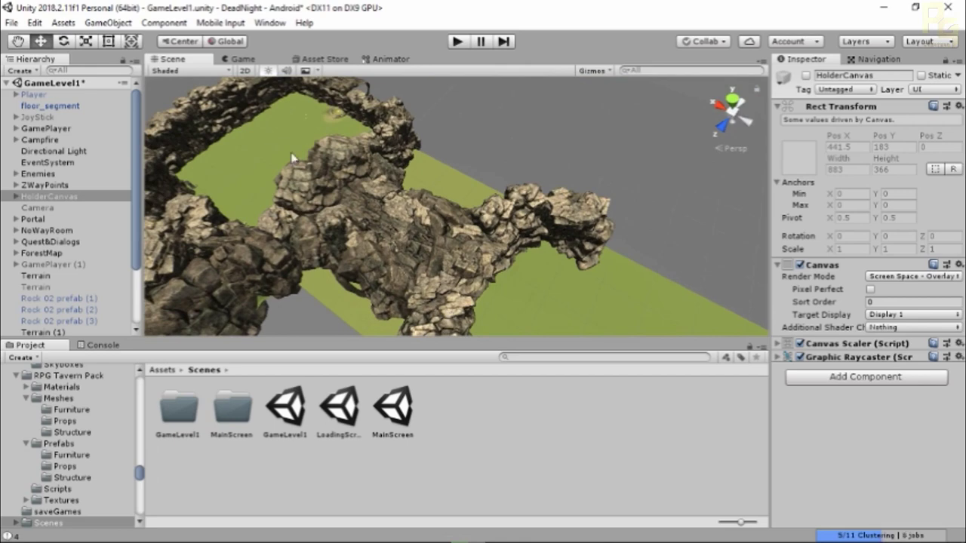
alt+drag(397, 262, 578, 218)
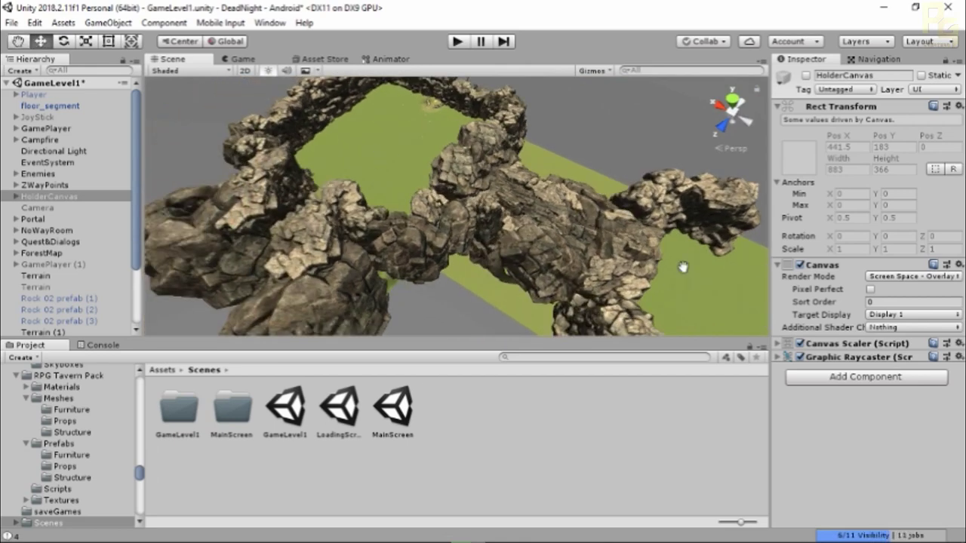
middle_drag(683, 266, 594, 179)
middle_drag(336, 184, 671, 148)
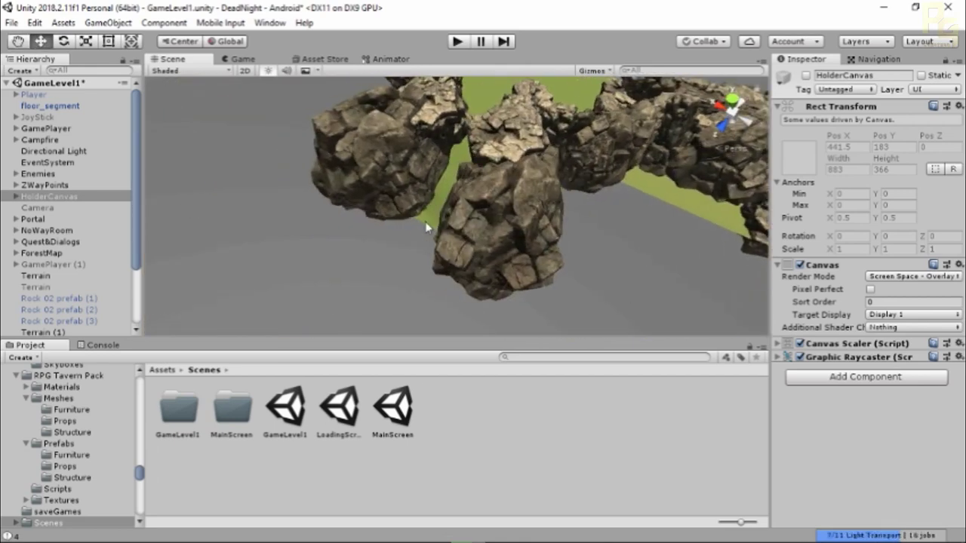
alt+drag(568, 221, 334, 208)
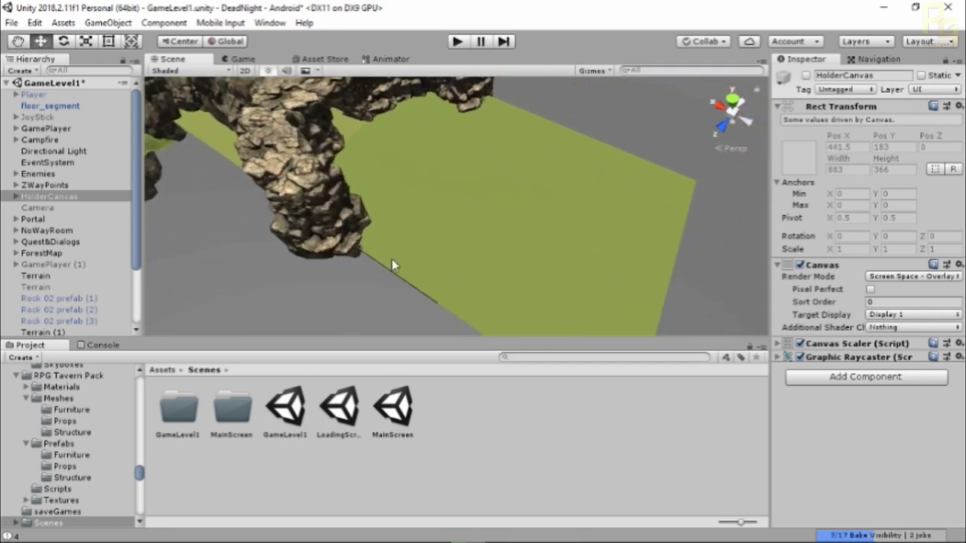
alt+drag(392, 264, 366, 240)
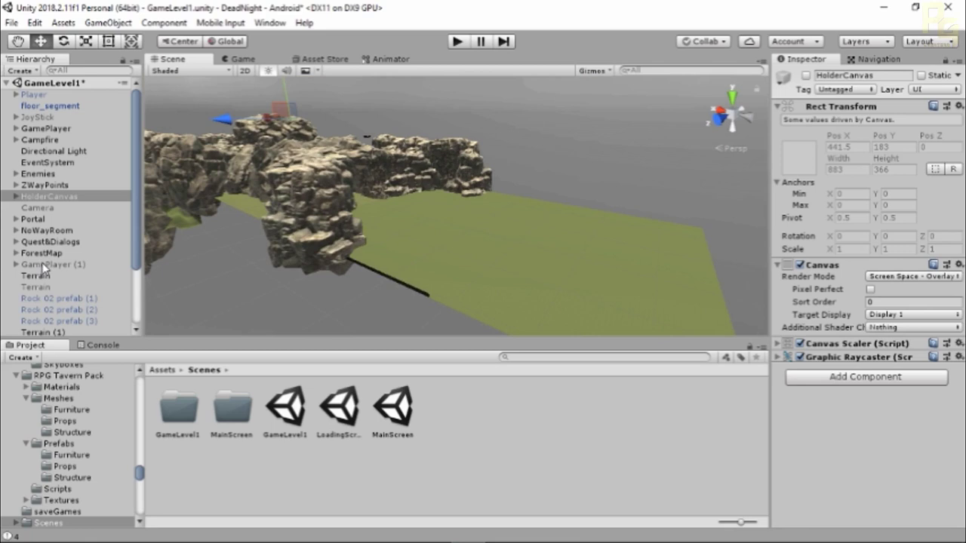
Inspect the large green terrain, the rock beside the black path, and the Environment group under ForestMap.
click(456, 253)
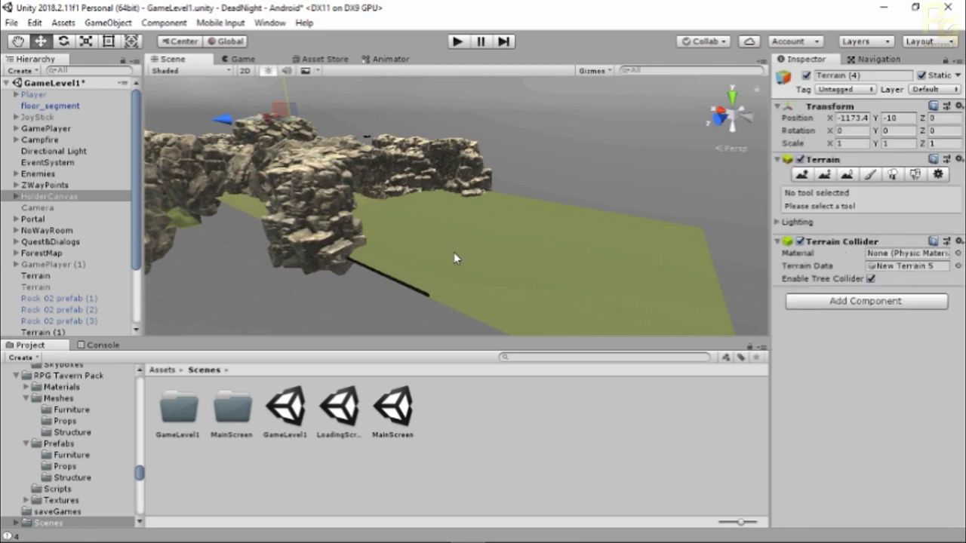
click(298, 228)
scroll(4, 191, up, 20)
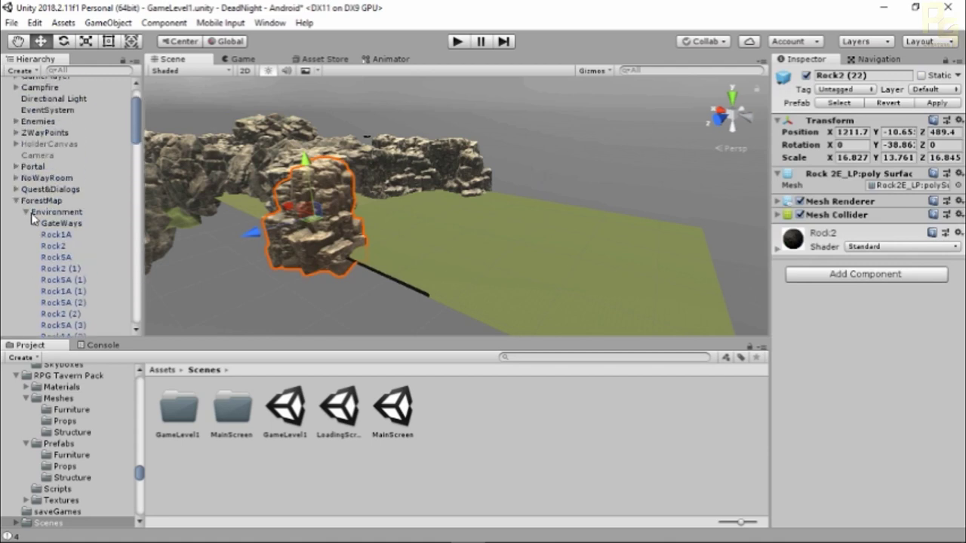
click(30, 215)
click(26, 213)
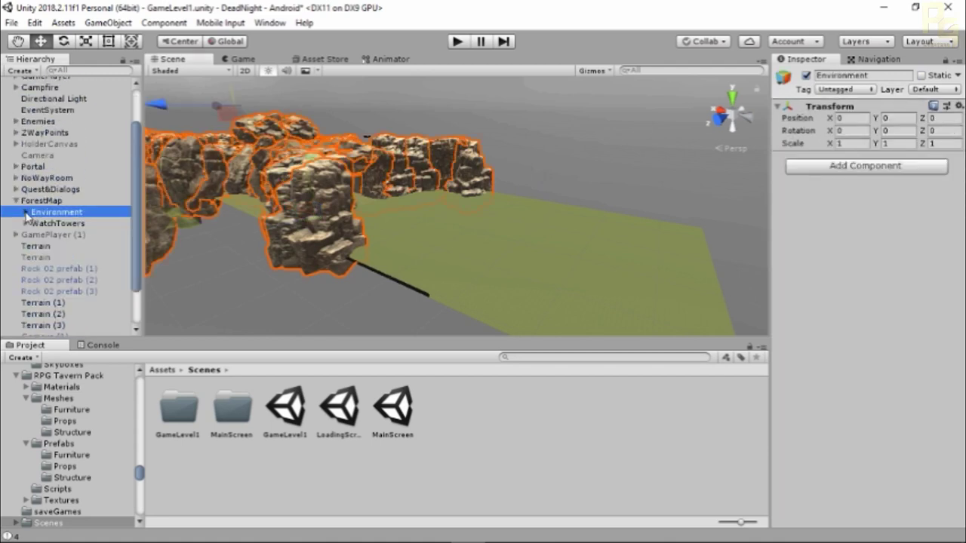
click(26, 214)
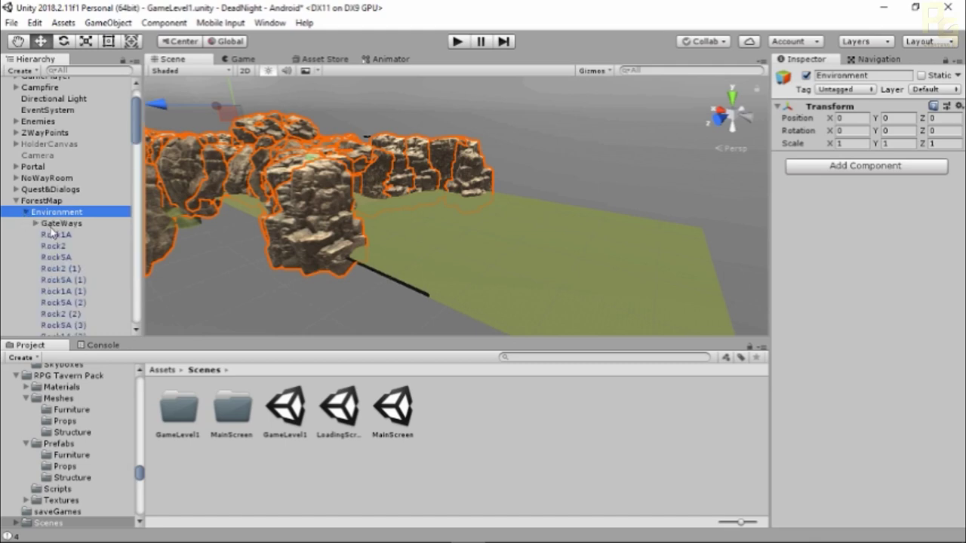
mouse_move(137, 130)
mouse_down()
mouse_move(130, 310)
mouse_move(140, 130)
mouse_up()
click(27, 203)
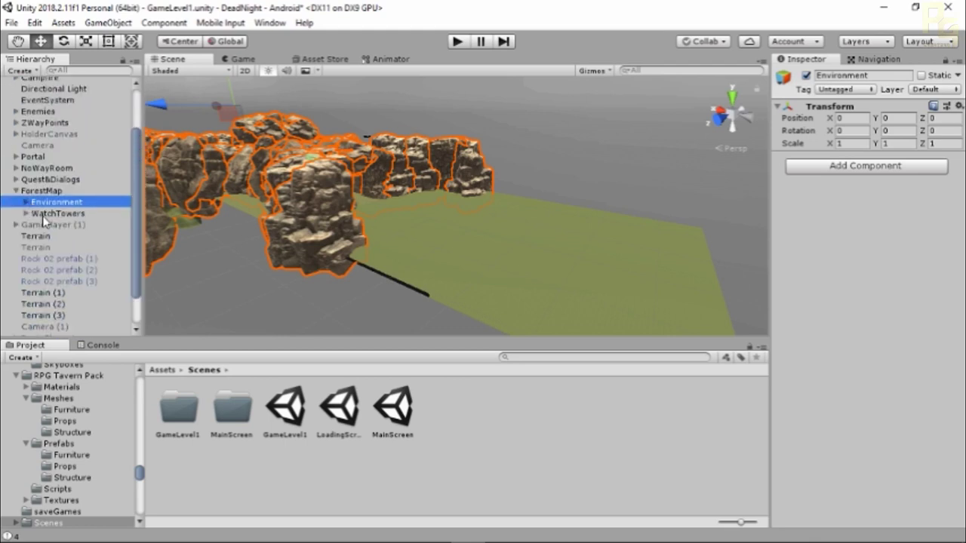
Expand MazePath and inspect its Floor, Wall and Pillar groups.
scroll(27, 271, down, 2)
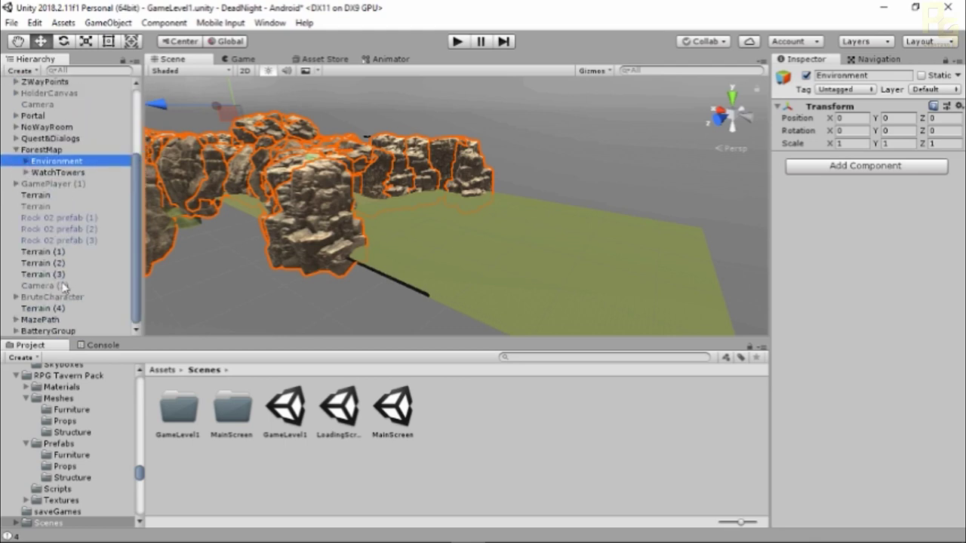
click(34, 320)
click(16, 321)
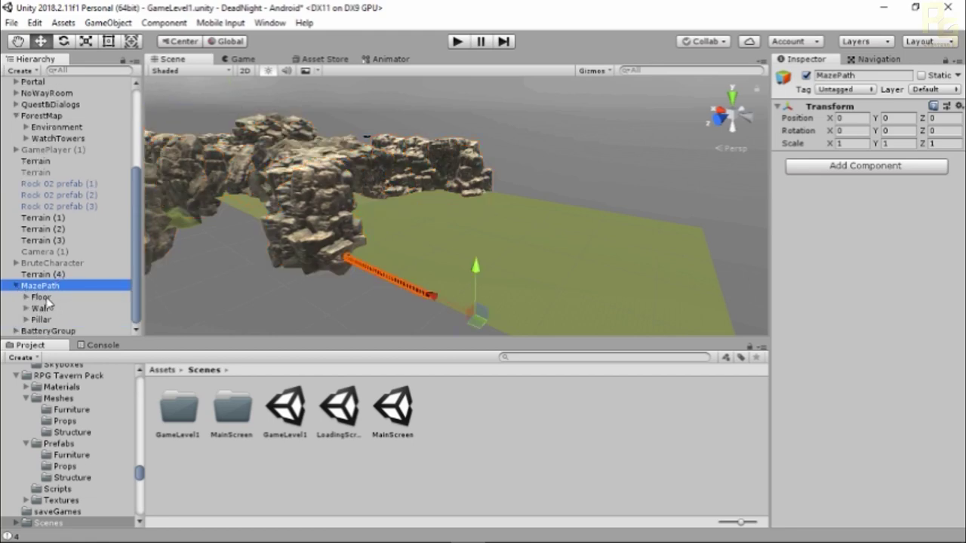
click(42, 297)
click(42, 308)
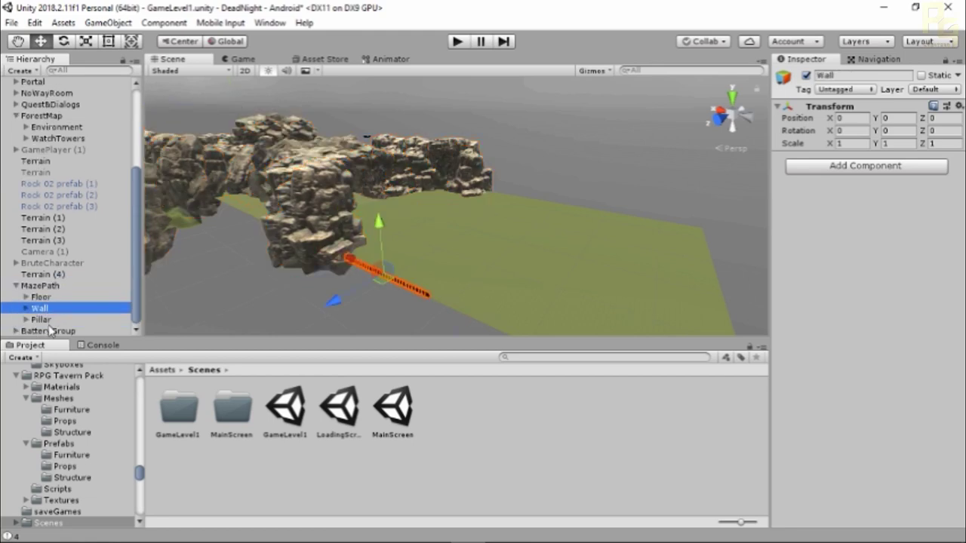
click(42, 320)
Frame MazePath's Floor group, examine the brick maze structure around it, and collapse MazePath.
click(41, 297)
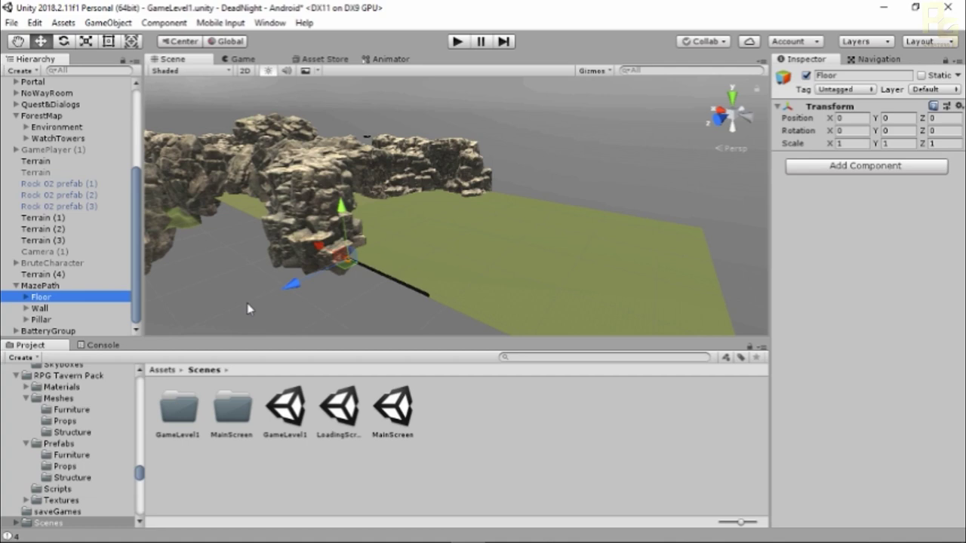
double_click(39, 299)
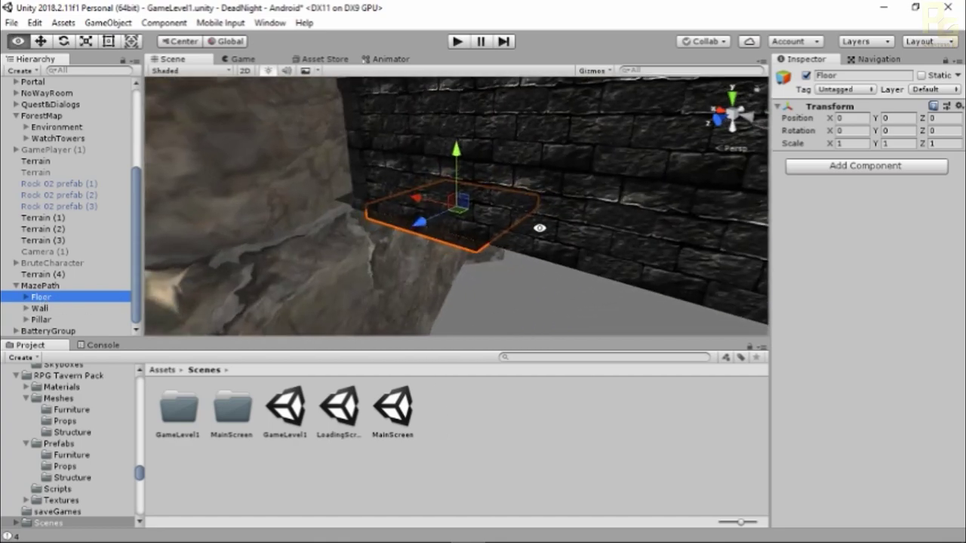
alt+drag(539, 226, 412, 117)
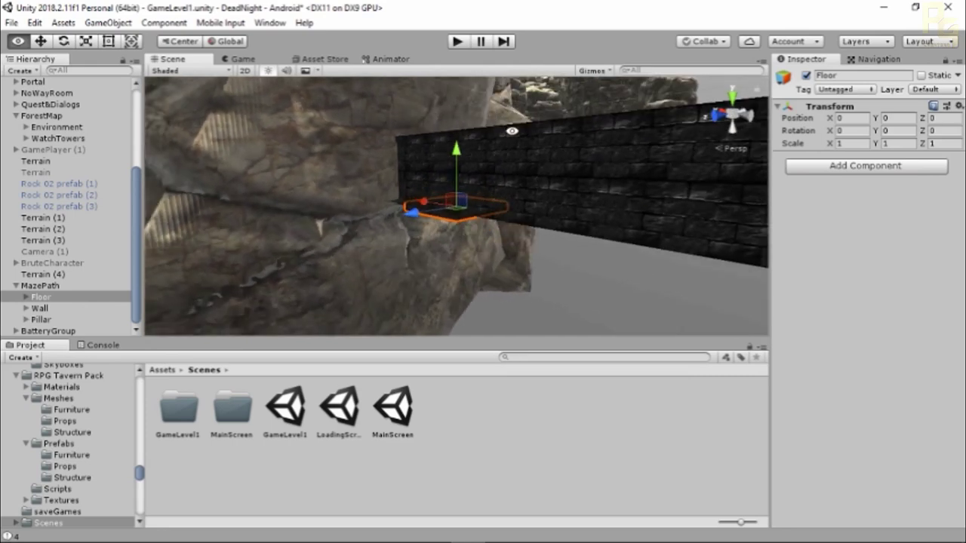
alt+drag(512, 131, 519, 166)
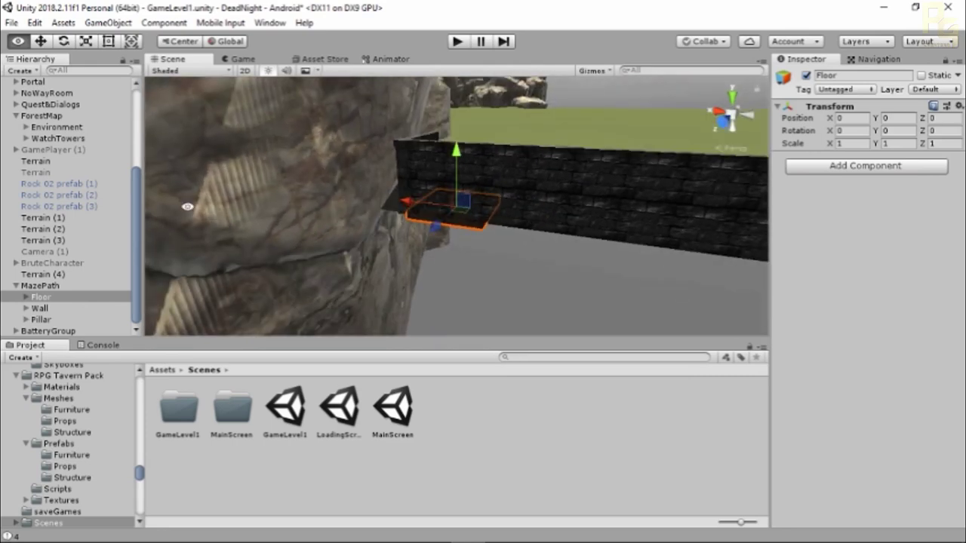
click(16, 287)
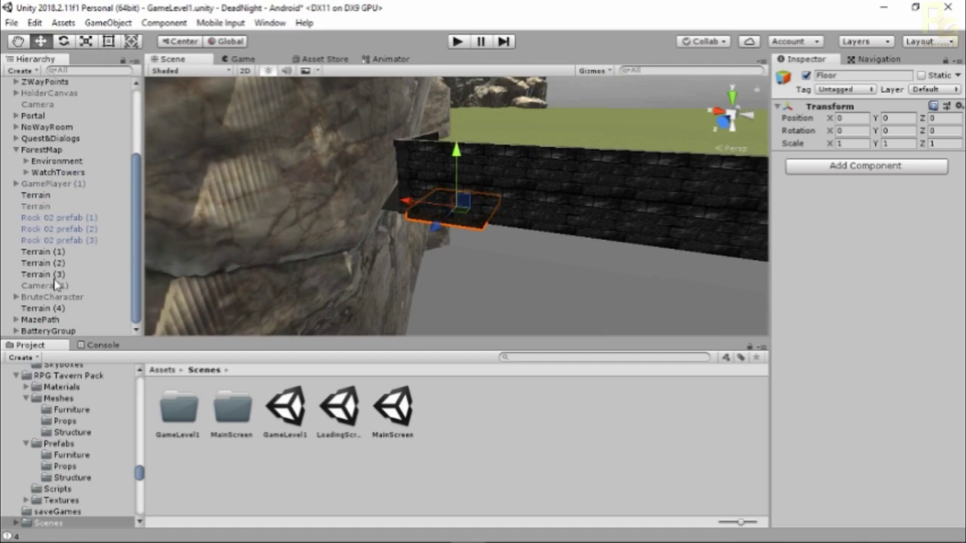
Activate the HolderCanvas object briefly and deactivate it again.
scroll(55, 283, up, 3)
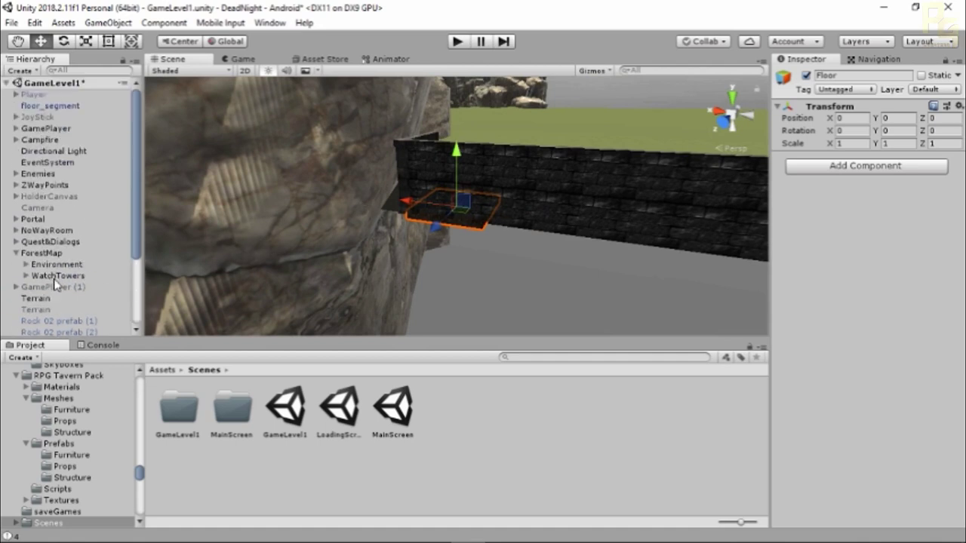
click(36, 197)
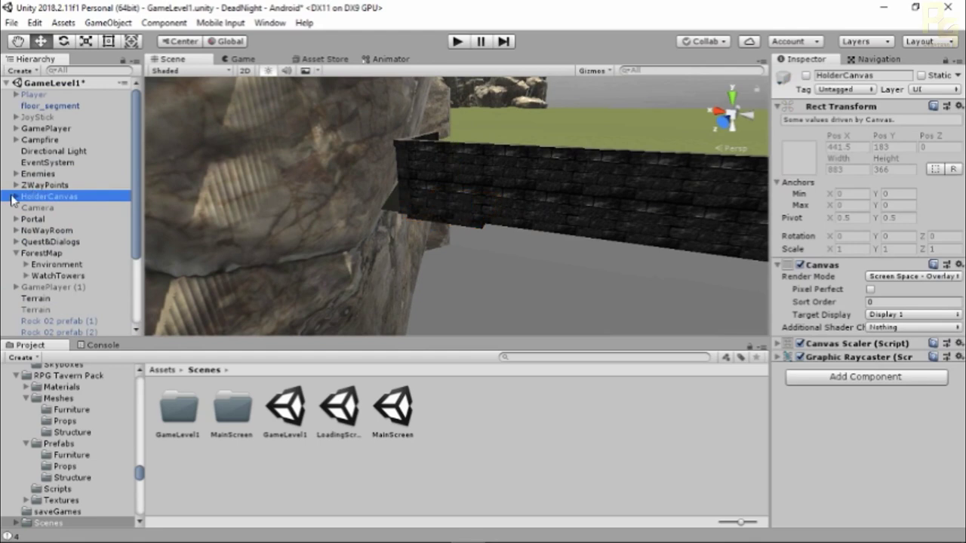
click(806, 76)
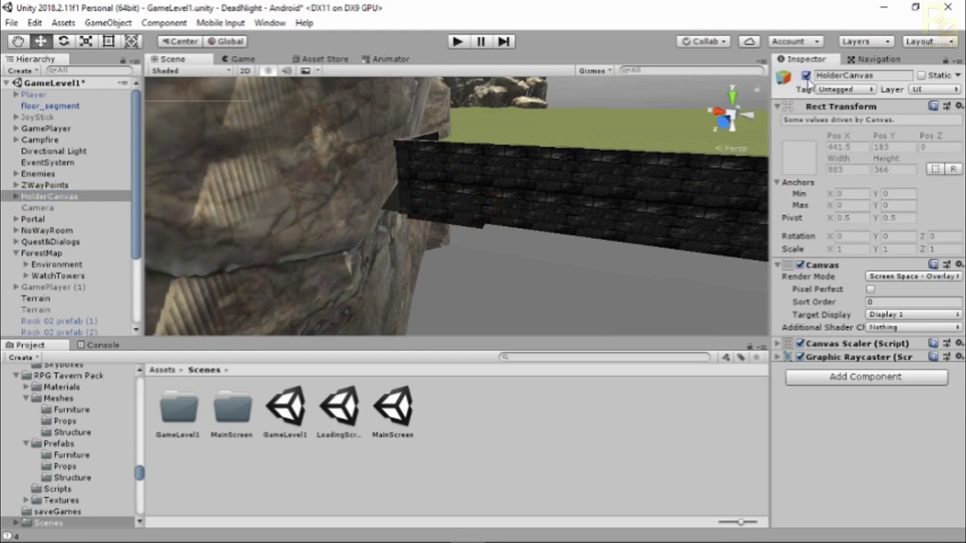
click(806, 77)
Examine the forest area from the black maze path across to the green ground enclosed by rocks.
scroll(442, 167, down, 8)
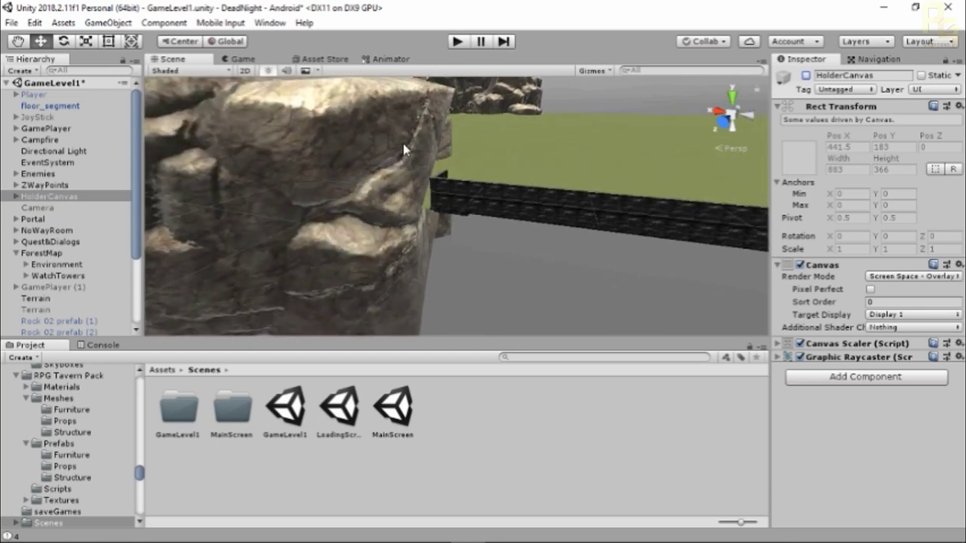
alt+drag(306, 113, 314, 202)
scroll(312, 195, down, 3)
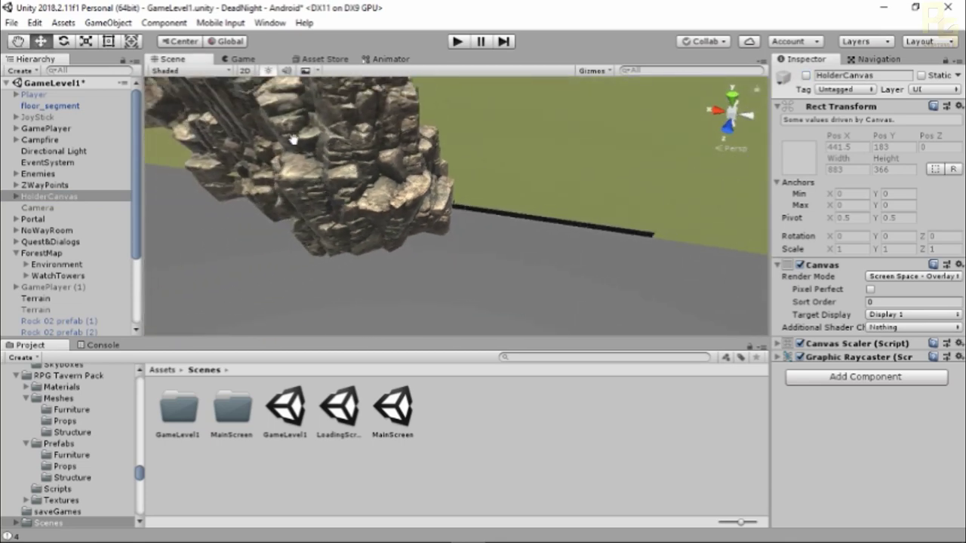
middle_drag(293, 138, 531, 315)
middle_drag(258, 181, 470, 198)
key(w)
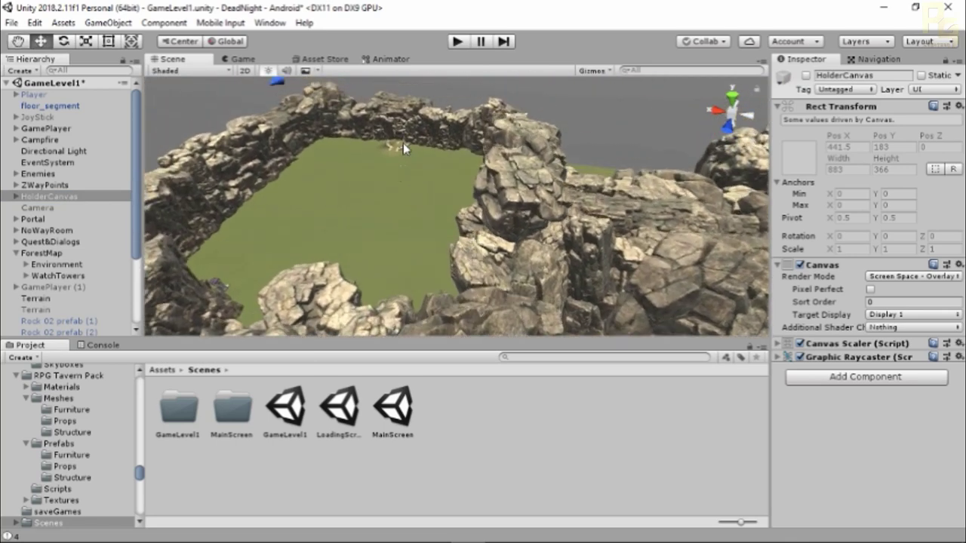
scroll(372, 140, up, 5)
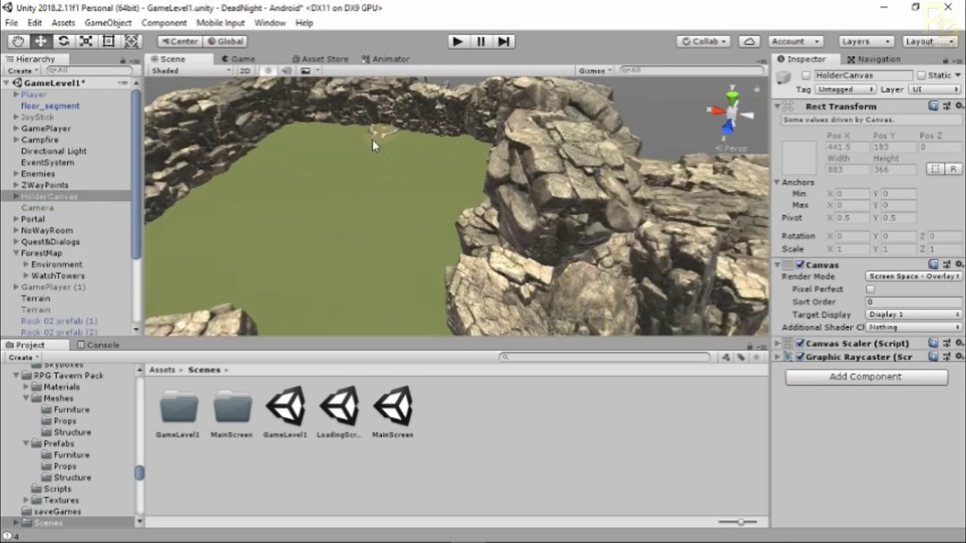
middle_drag(363, 131, 469, 266)
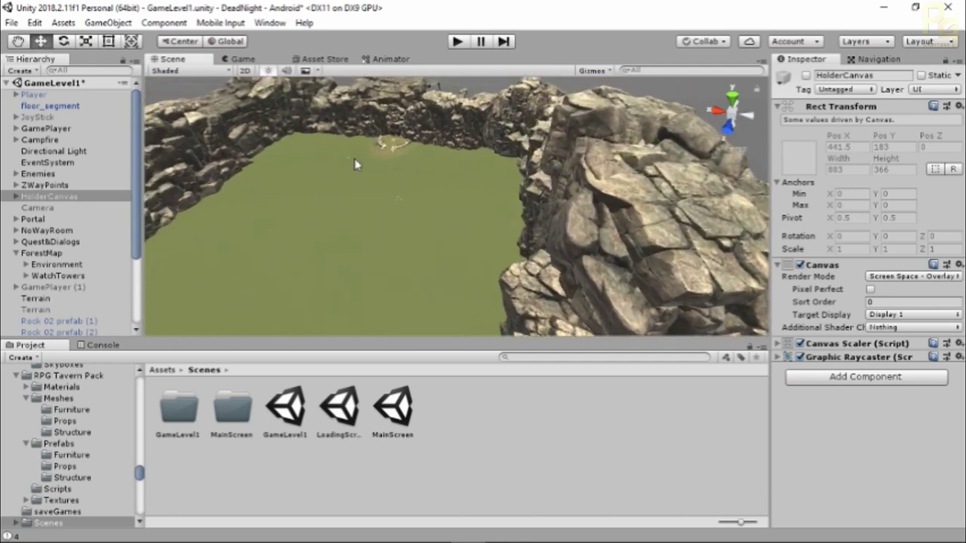
alt+drag(192, 130, 247, 229)
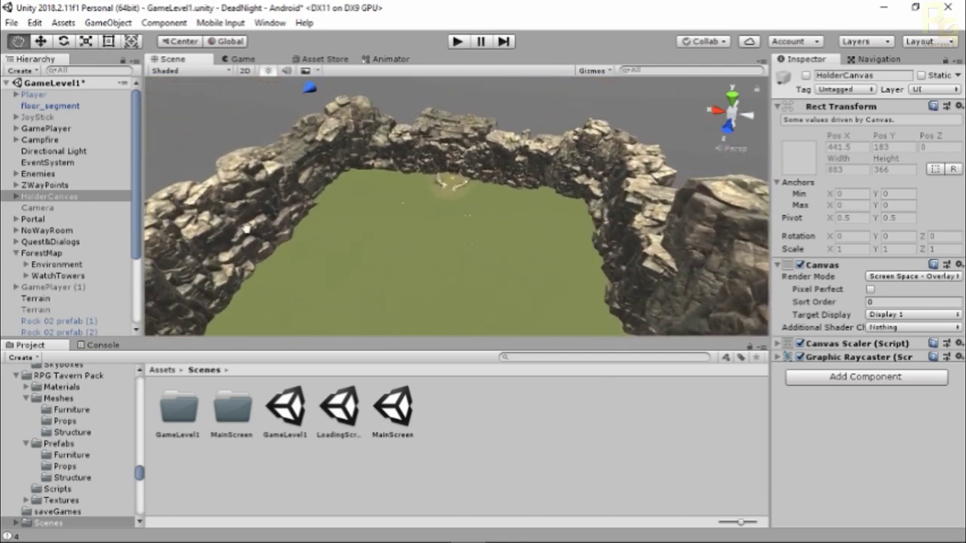
Select and frame the NoWayRoom object and view it from several sides.
click(45, 233)
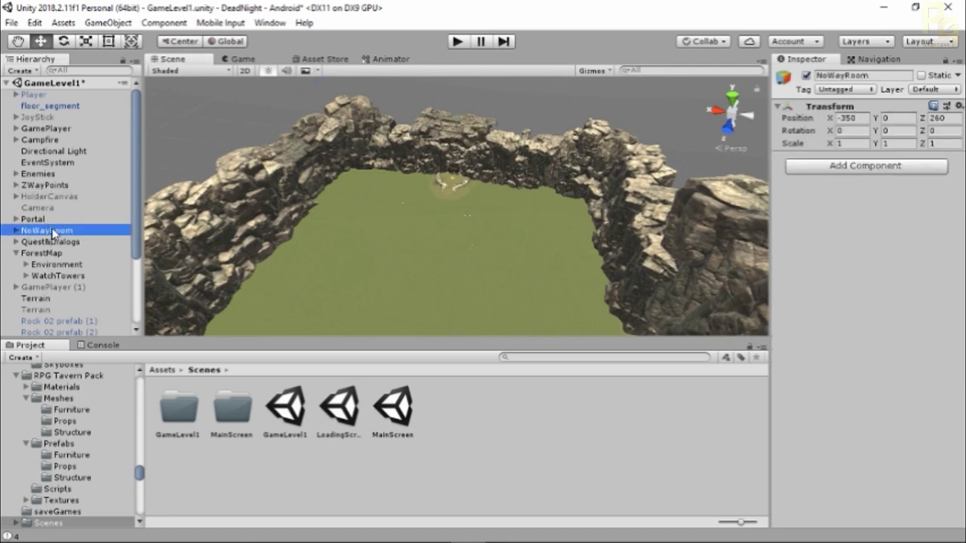
scroll(323, 160, up, 1)
middle_drag(341, 168, 515, 369)
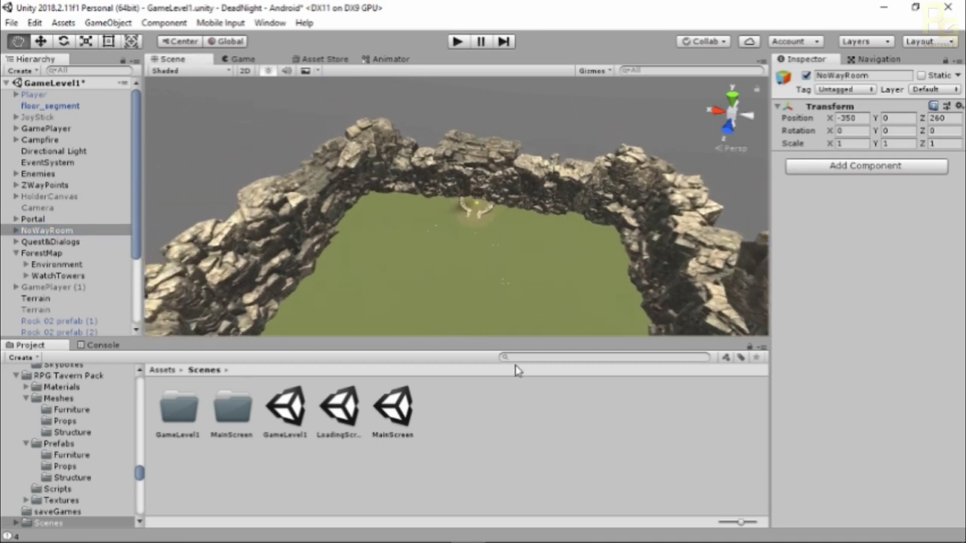
double_click(47, 230)
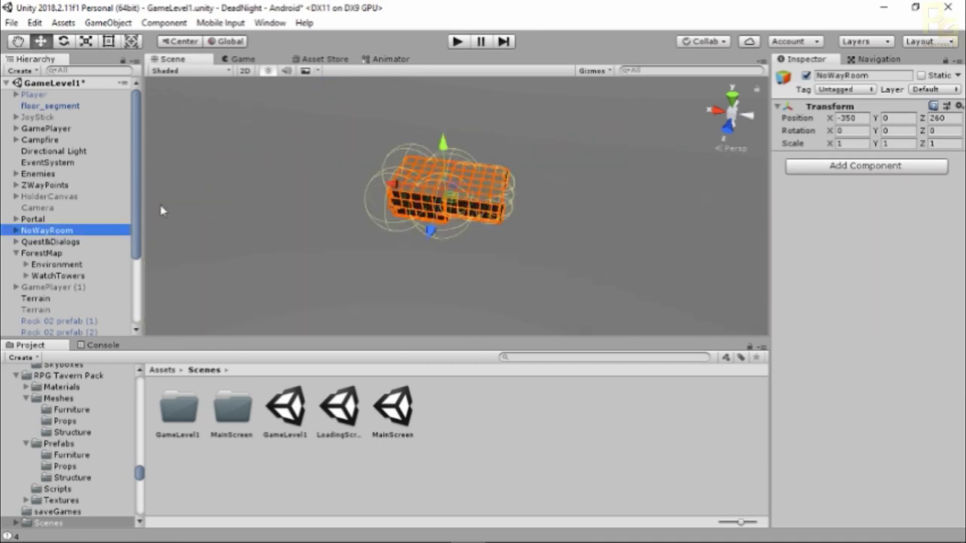
alt+drag(491, 262, 589, 258)
alt+drag(457, 220, 513, 234)
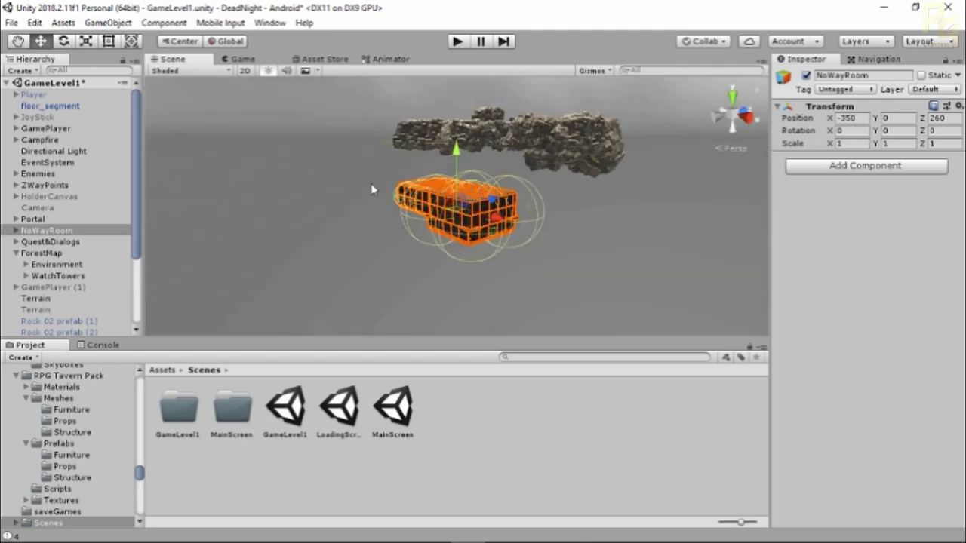
Clear the selection and look inside the NoWayRoom's brick interior.
click(306, 191)
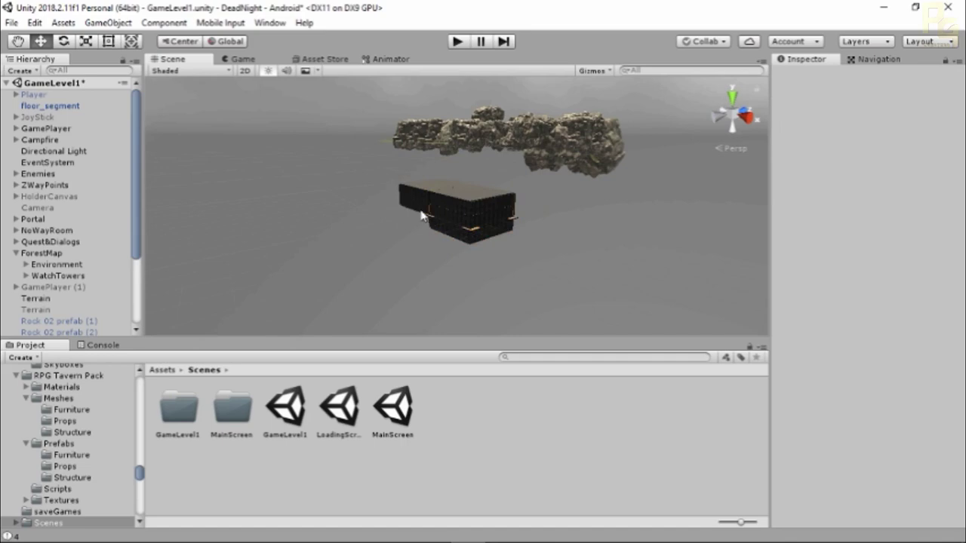
scroll(421, 216, up, 10)
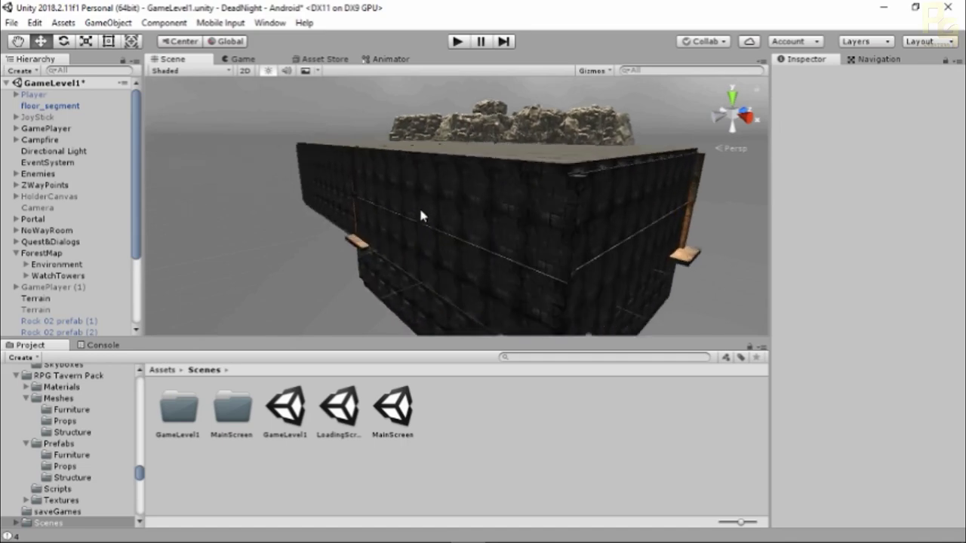
scroll(421, 217, up, 10)
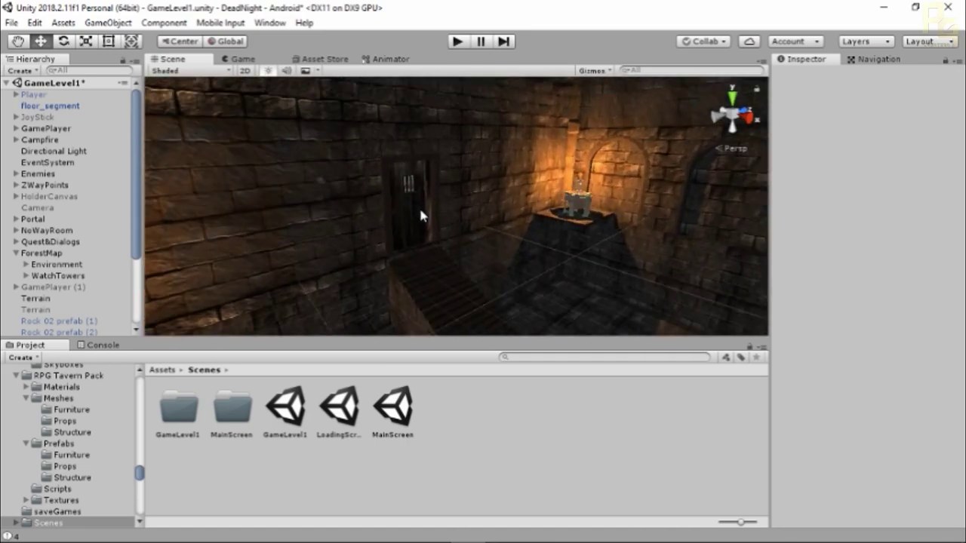
Examine the NoWayRoom interior from the brick wall to the character, the spotlit wall and the wooden door.
middle_drag(421, 209, 567, 287)
scroll(378, 241, up, 2)
scroll(377, 242, down, 1)
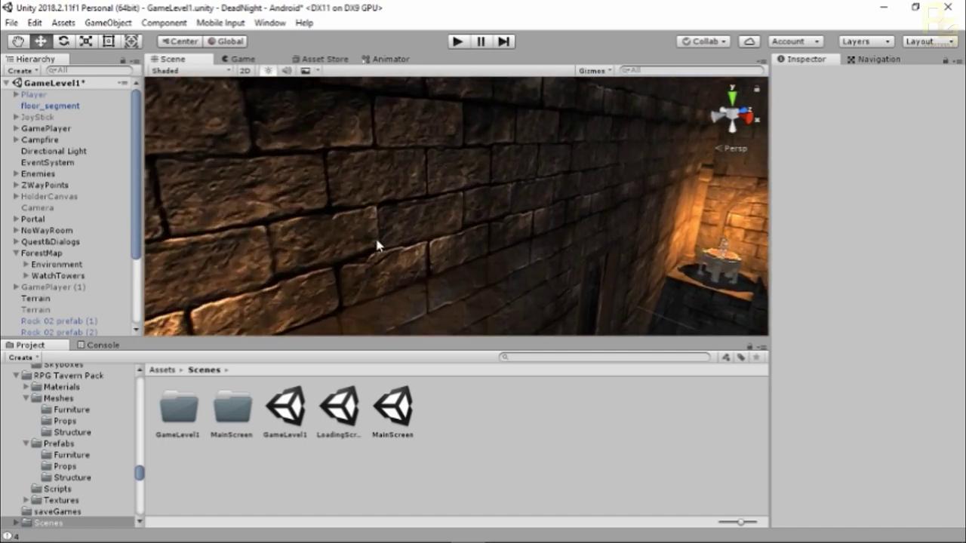
scroll(376, 240, up, 1)
alt+drag(376, 240, 679, 262)
middle_drag(415, 244, 758, 266)
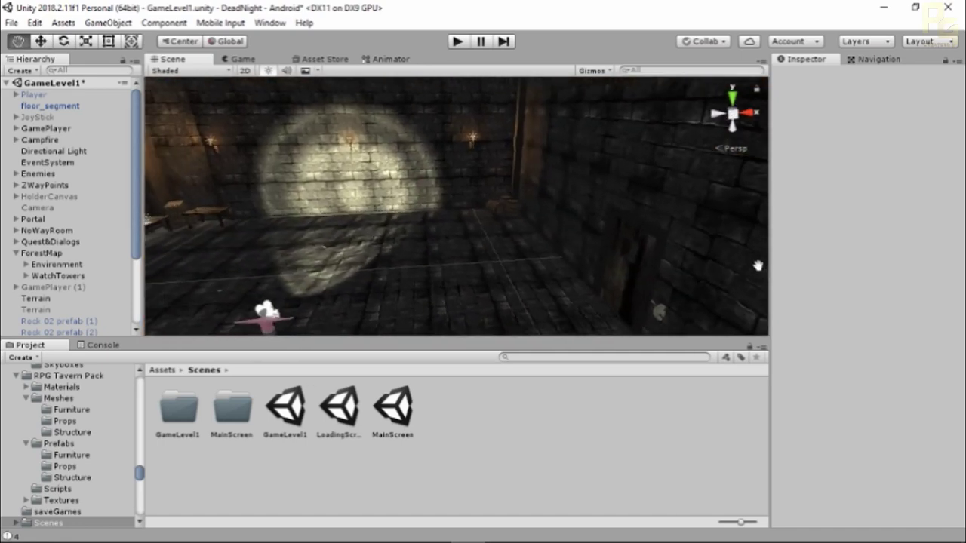
alt+drag(758, 266, 435, 270)
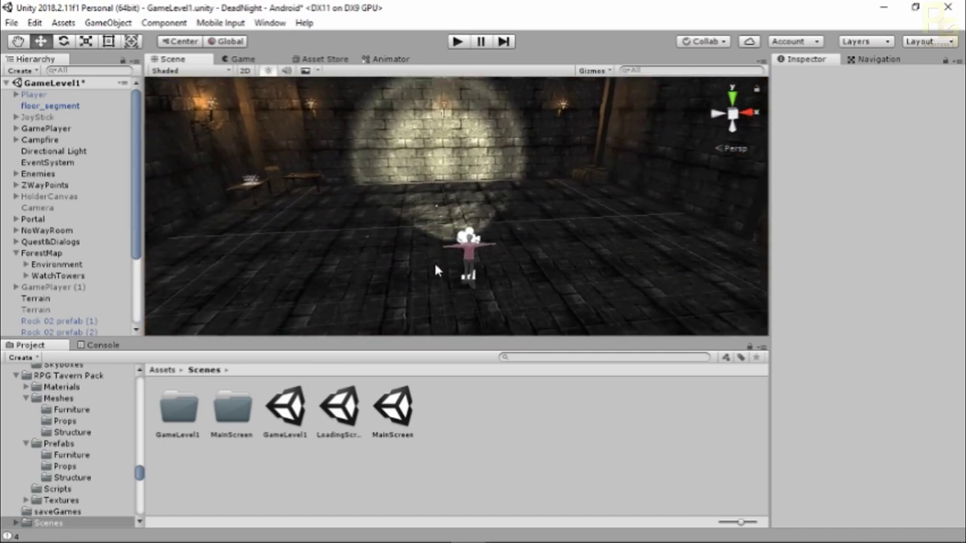
middle_drag(245, 186, 453, 235)
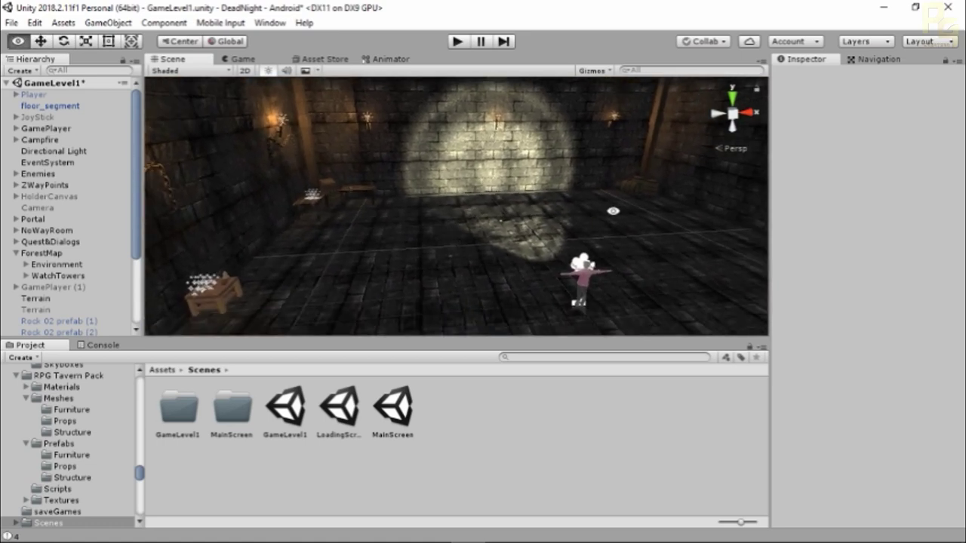
alt+drag(612, 212, 382, 230)
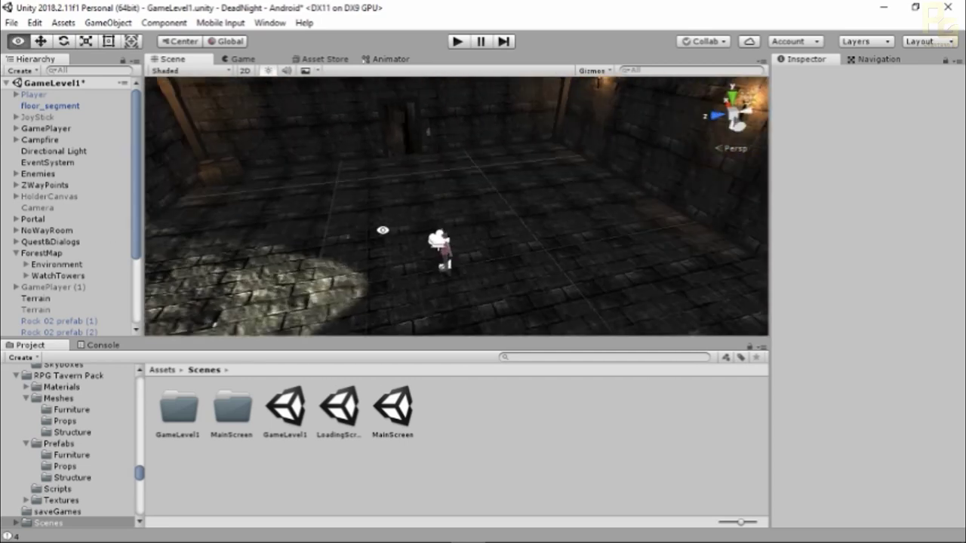
Select and frame the ForestMap object, view it from above and clear the selection.
double_click(45, 253)
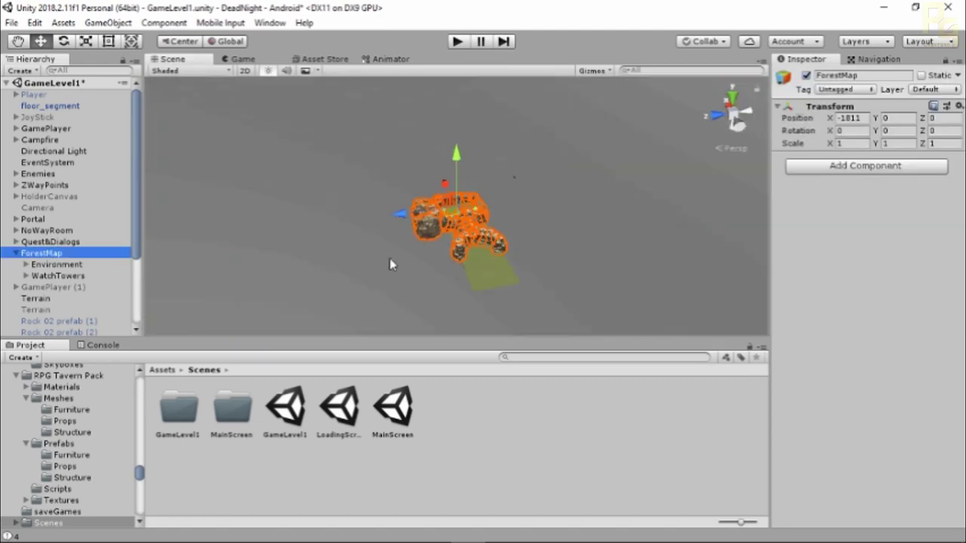
scroll(390, 261, up, 6)
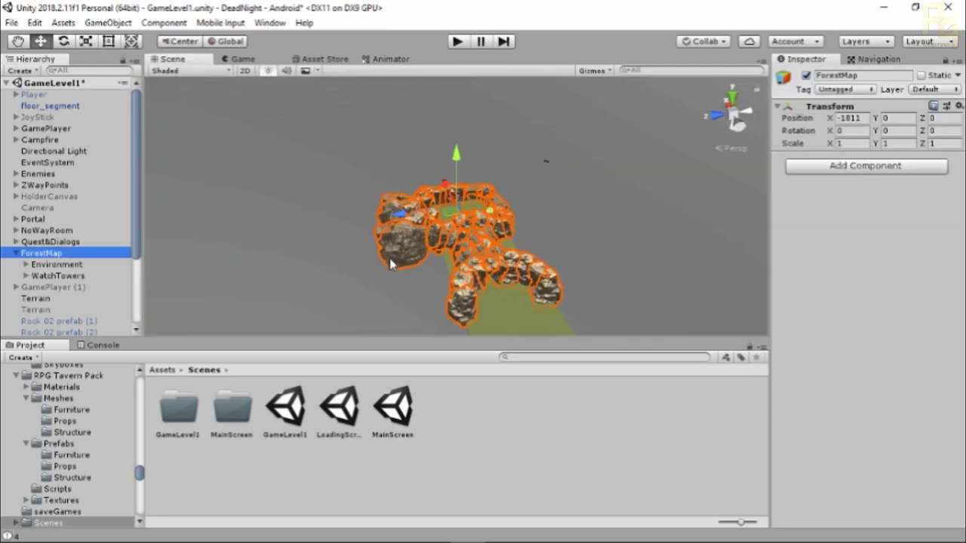
scroll(390, 262, up, 3)
alt+drag(395, 257, 353, 312)
click(353, 312)
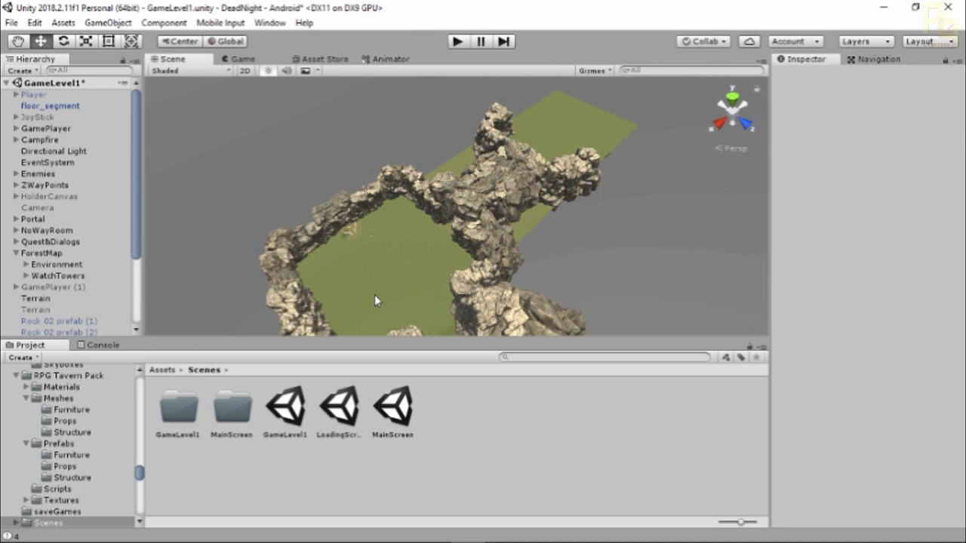
Examine ForestMap's green ground enclosed by rocks up close from several sides.
scroll(381, 278, up, 5)
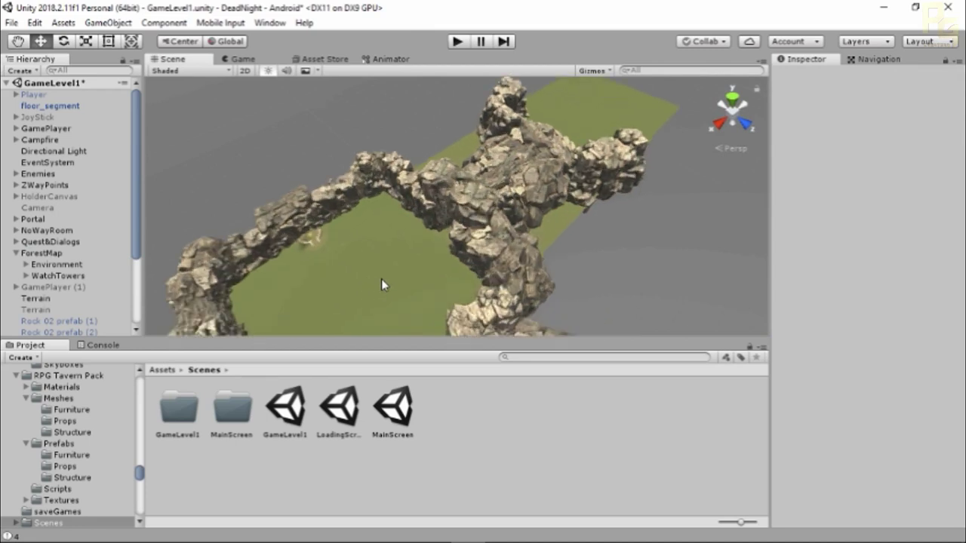
middle_drag(381, 278, 653, 191)
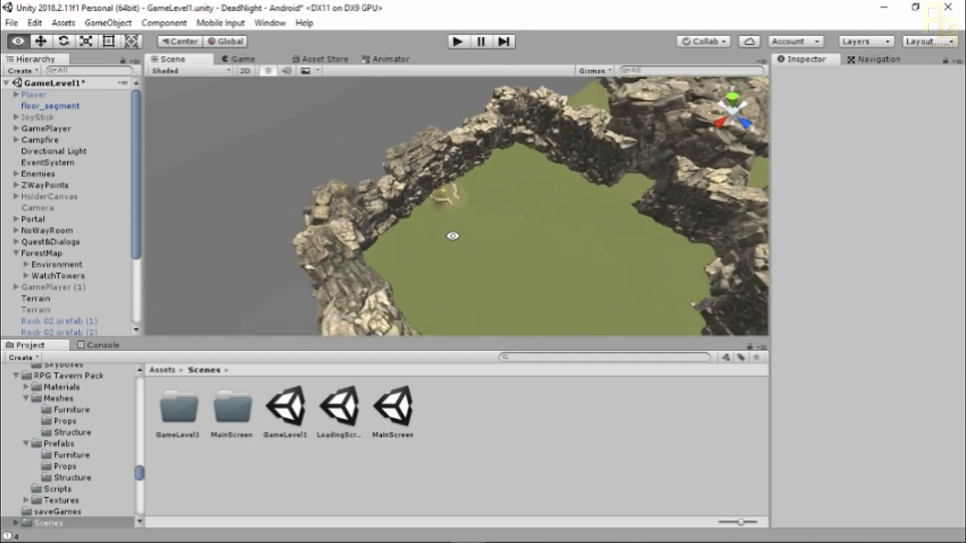
alt+drag(451, 237, 660, 197)
middle_drag(423, 226, 529, 176)
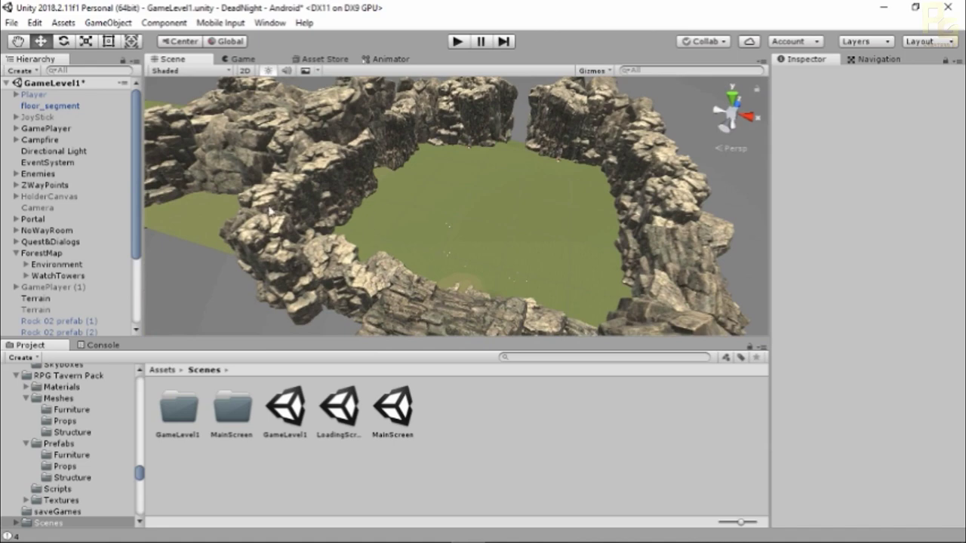
alt+drag(369, 239, 503, 216)
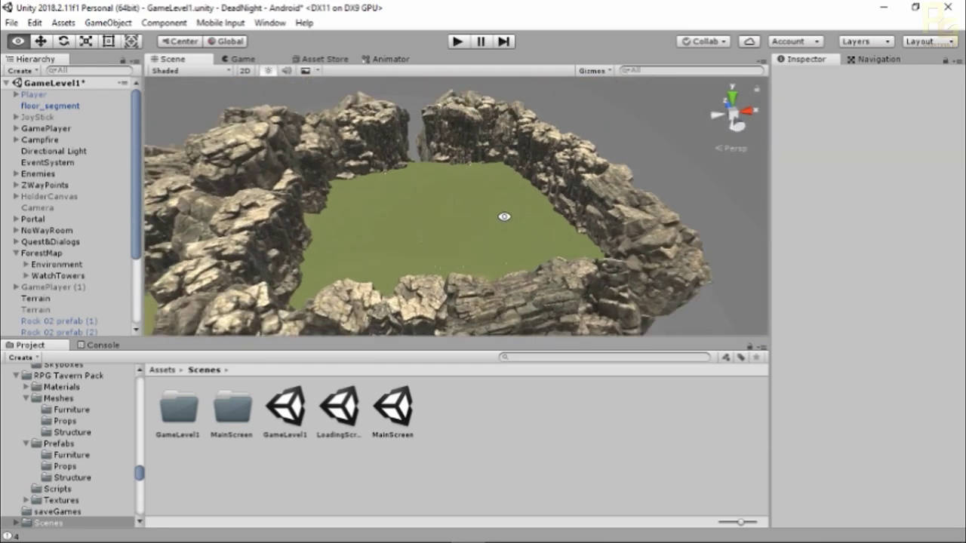
scroll(437, 254, up, 3)
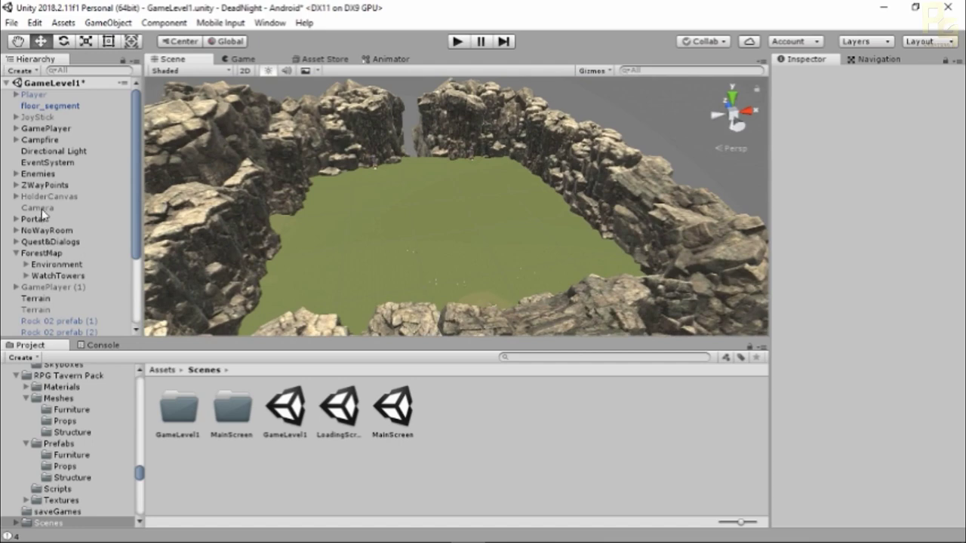
Frame the Enemies object, expand it to frame its Skeletons group, and select Zombie to view its components.
double_click(34, 175)
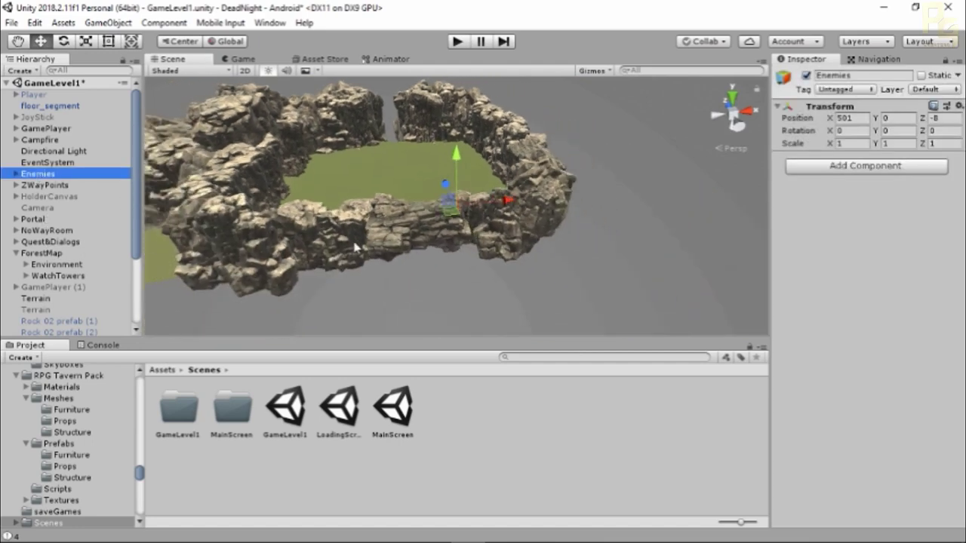
scroll(369, 225, up, 5)
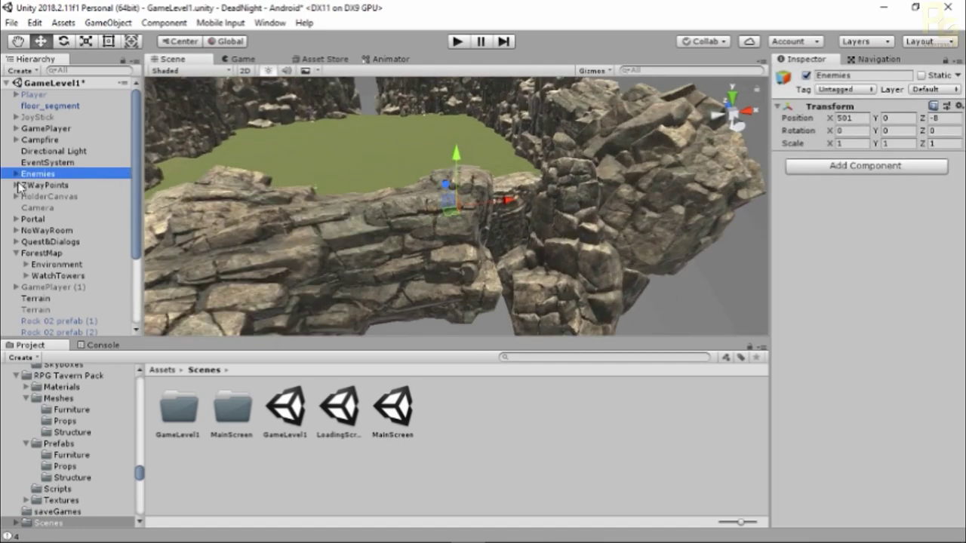
click(17, 175)
double_click(45, 186)
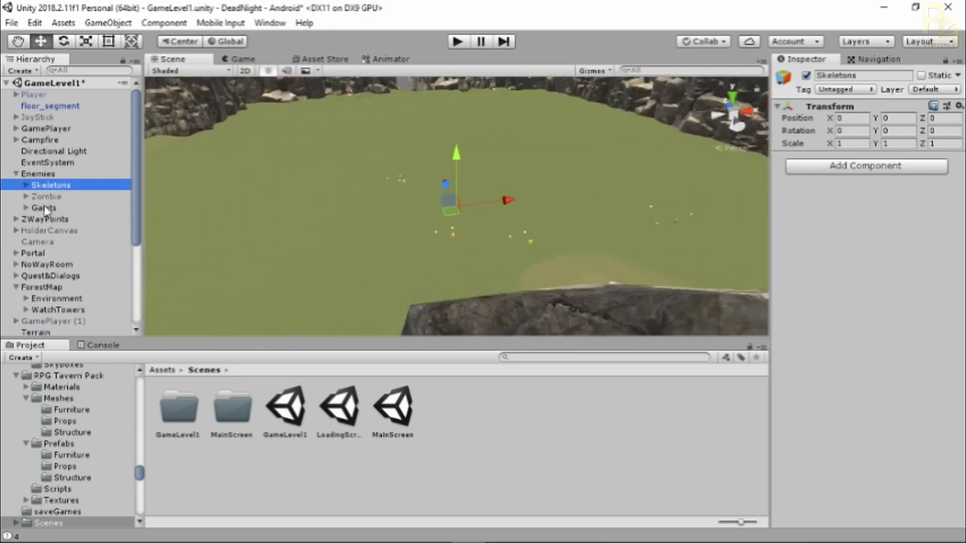
click(47, 196)
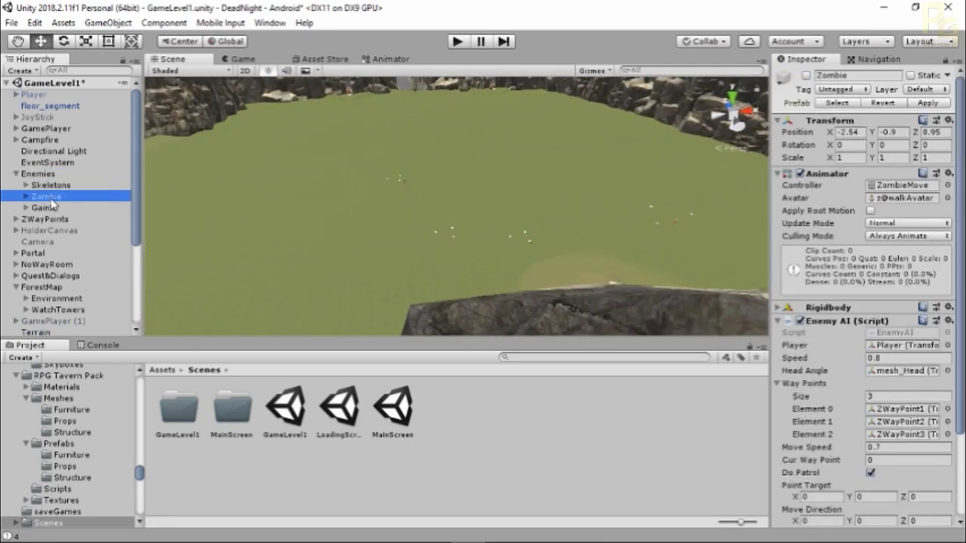
Expand the Skeletons group, frame the first SkeletonEnemy and view it from the side.
click(53, 185)
click(53, 185)
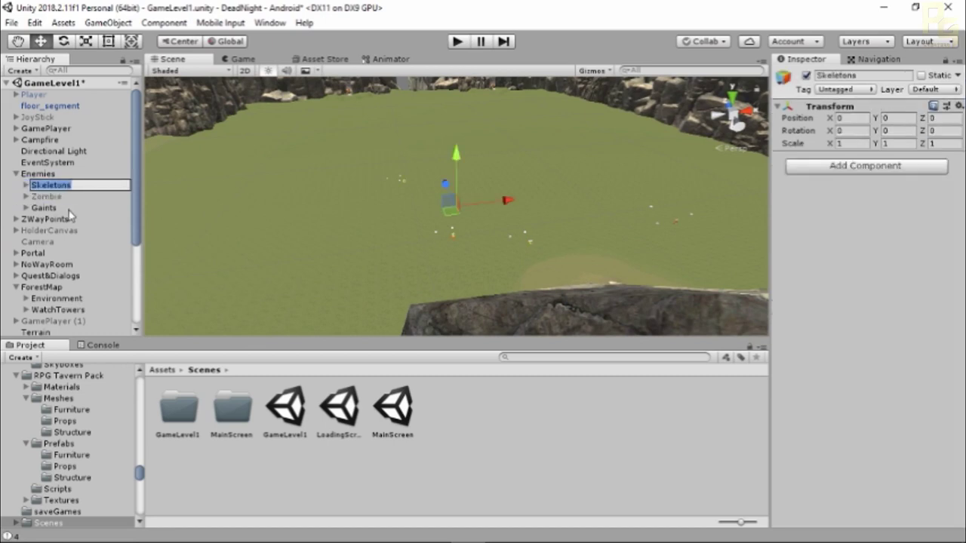
click(44, 185)
click(25, 186)
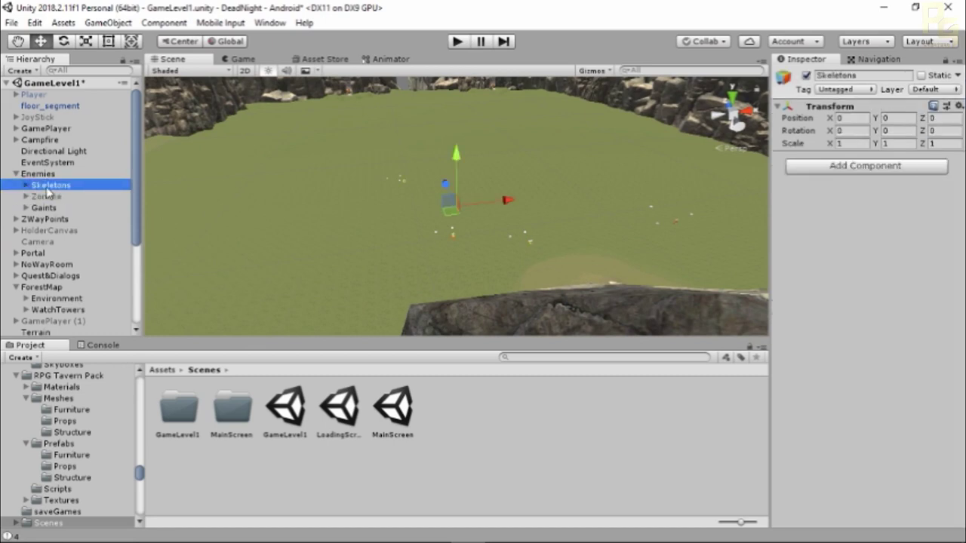
click(25, 185)
click(26, 185)
double_click(68, 197)
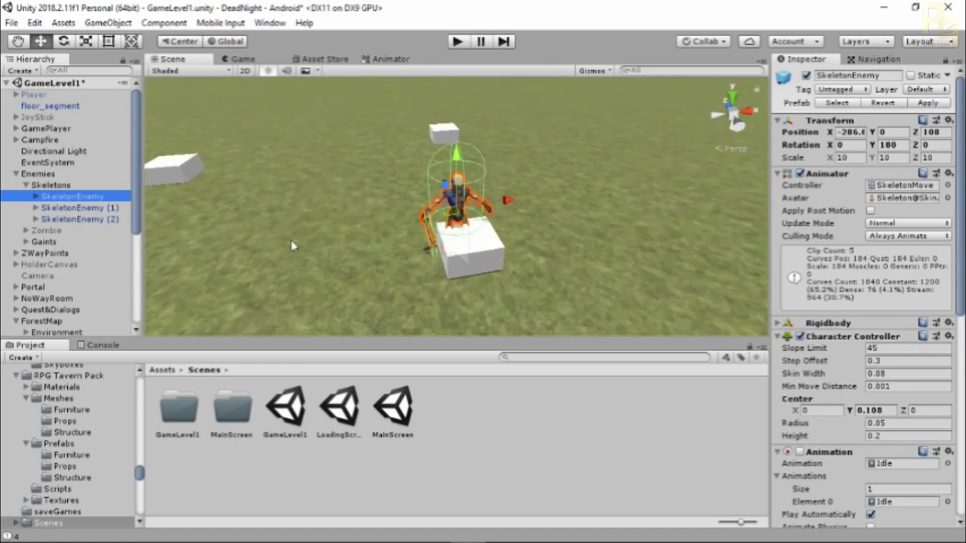
alt+drag(530, 206, 533, 183)
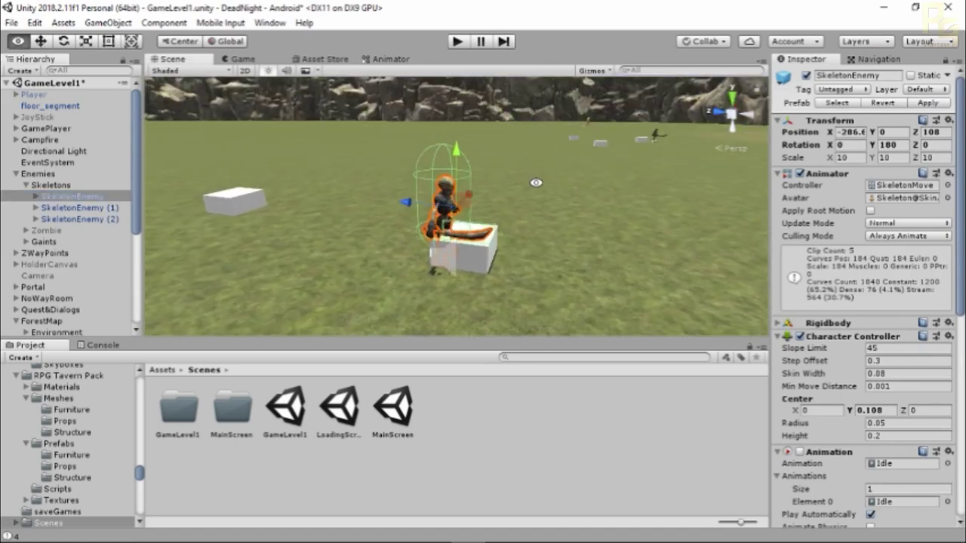
Expand the Gaints group, frame its Gaint object and review the object's components down to the Audio Source.
click(42, 242)
click(26, 241)
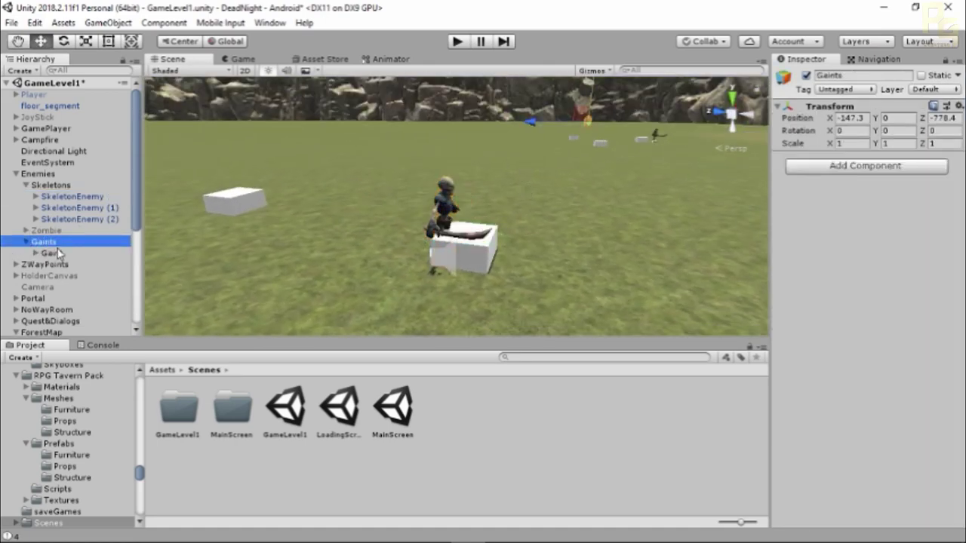
double_click(51, 253)
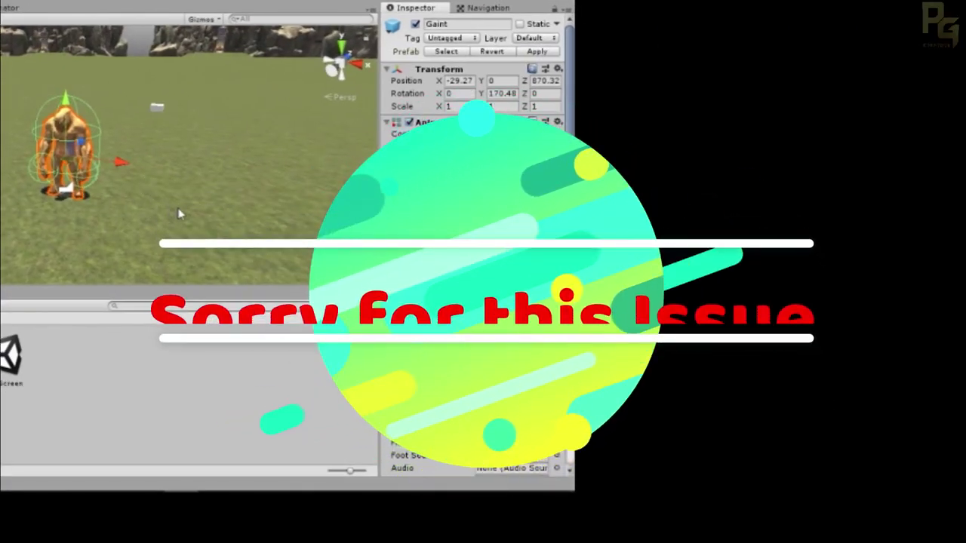
middle_drag(6, 156, 90, 173)
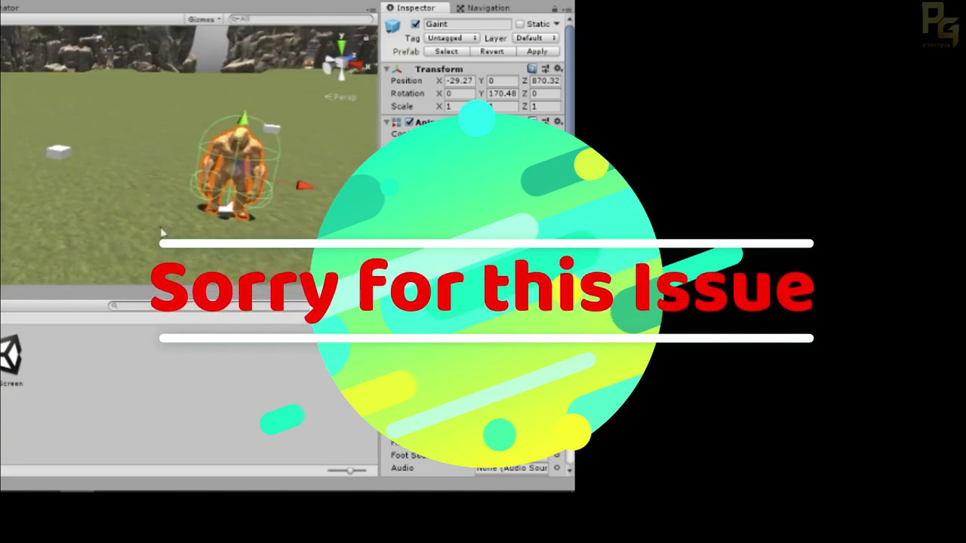
scroll(477, 249, down, 3)
scroll(477, 249, down, 5)
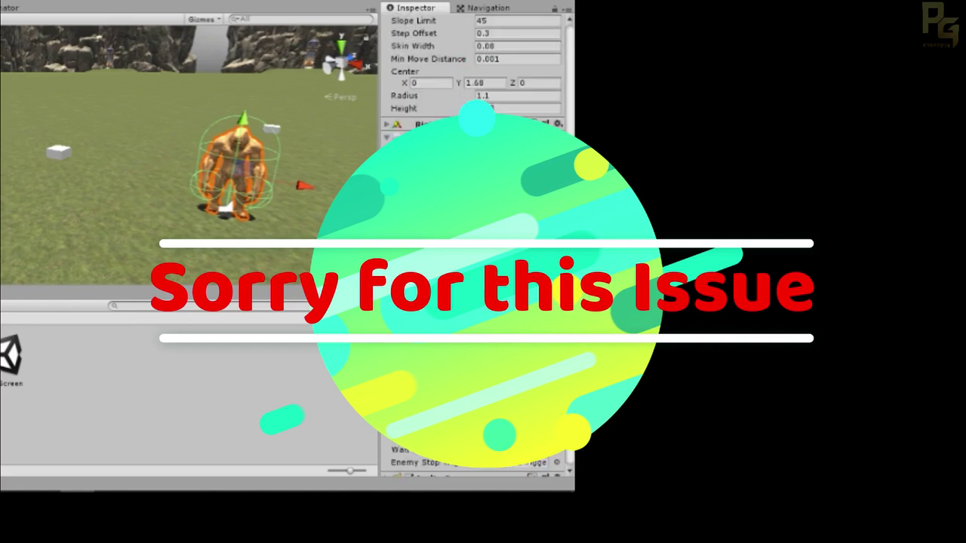
scroll(477, 249, down, 2)
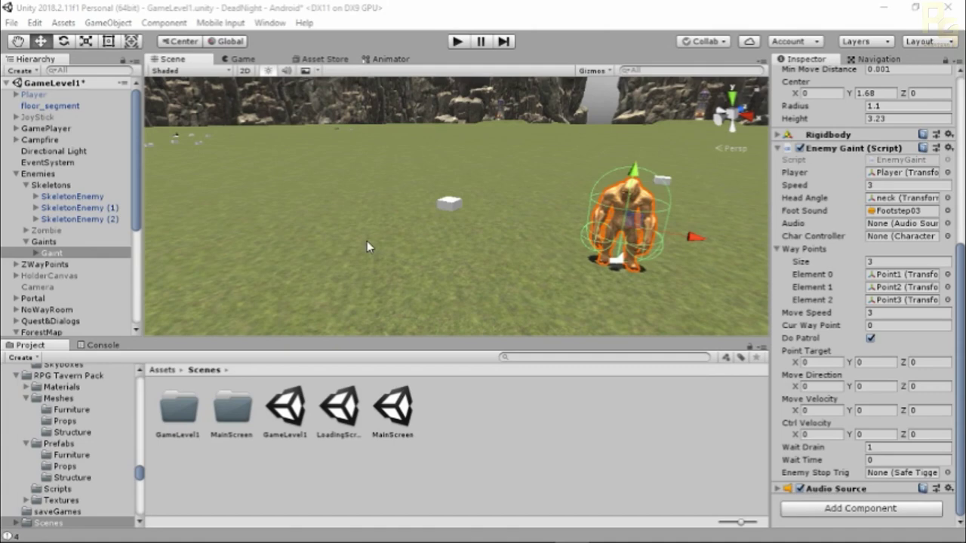
Examine the field around the Gaint, from the white waypoint blocks and skeleton enemies to the fenced area.
alt+drag(362, 240, 400, 232)
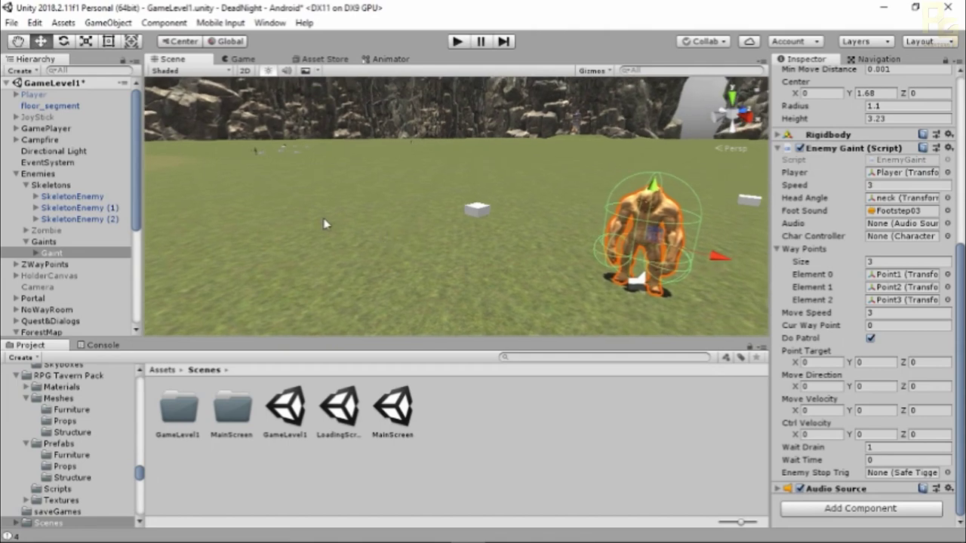
middle_drag(332, 226, 533, 263)
alt+drag(296, 233, 384, 244)
alt+drag(286, 230, 489, 250)
scroll(257, 222, down, 2)
middle_drag(258, 217, 595, 221)
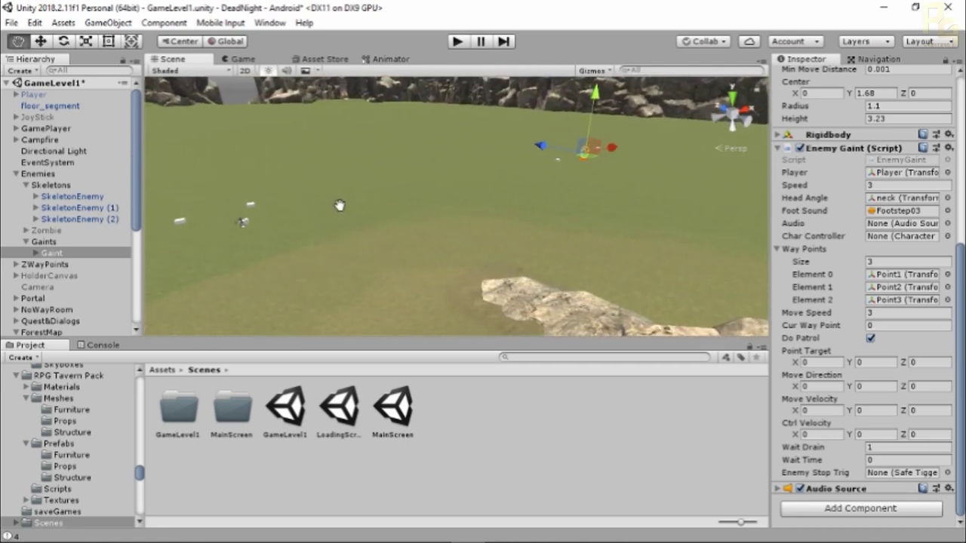
middle_drag(339, 207, 434, 222)
middle_drag(273, 196, 369, 187)
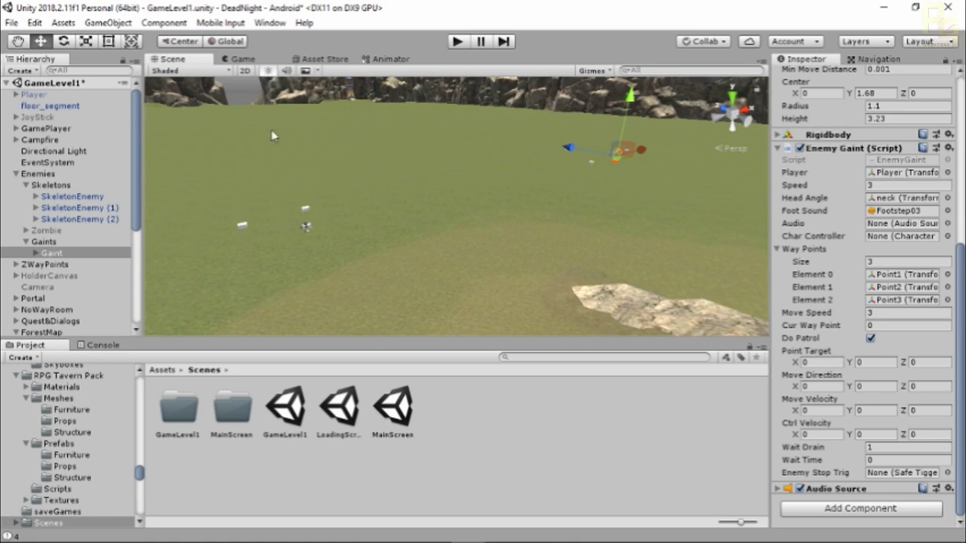
middle_drag(308, 169, 446, 188)
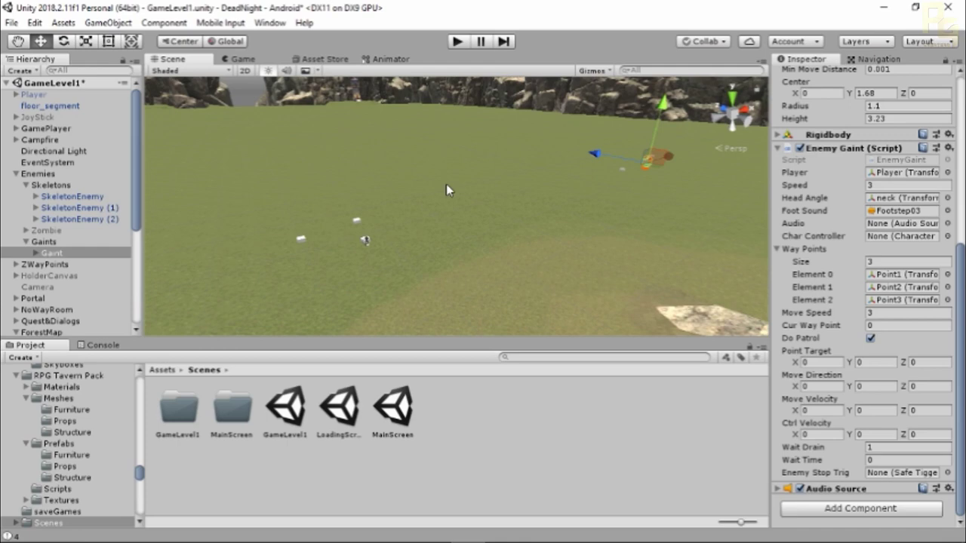
right_drag(367, 250, 397, 205)
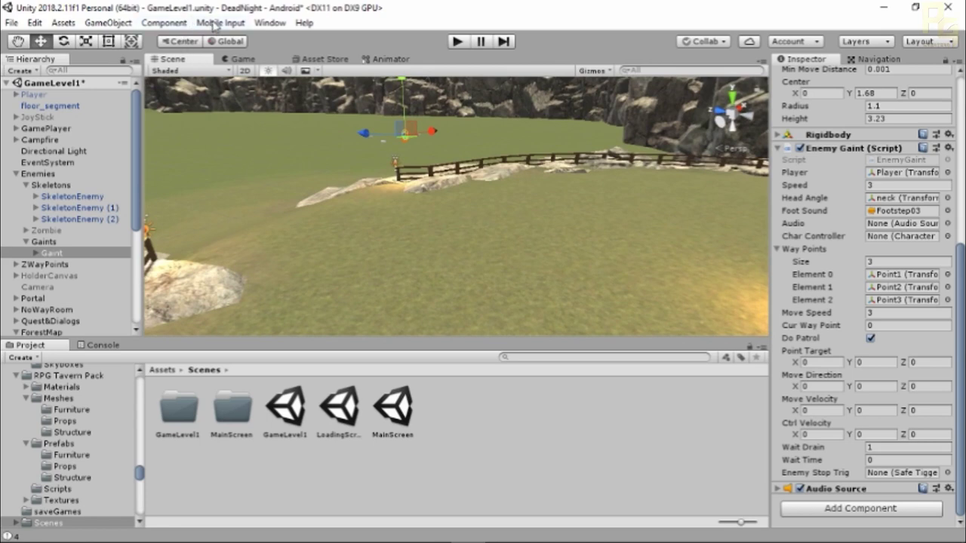
Set the scene's skybox material to SkyMidnight in the lighting settings.
click(216, 24)
mouse_move(271, 23)
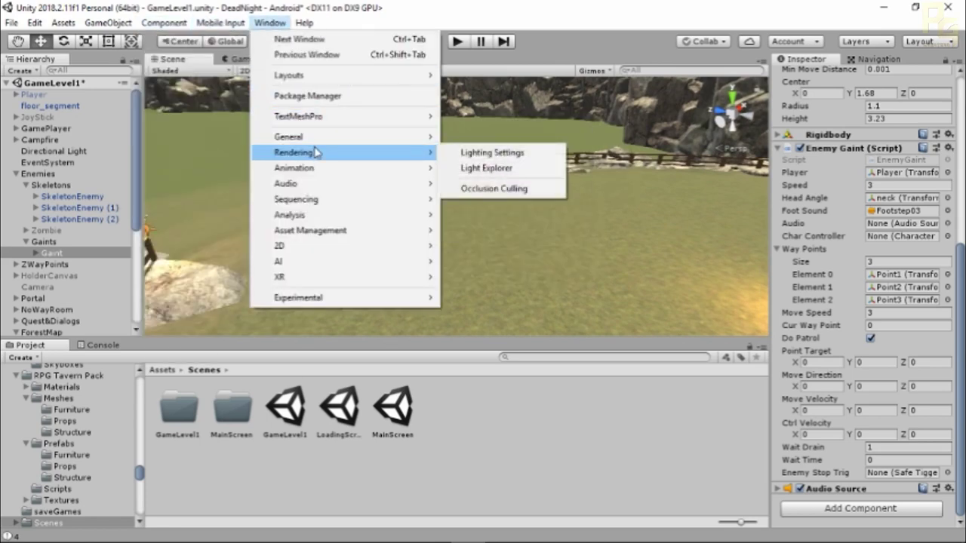
mouse_move(320, 143)
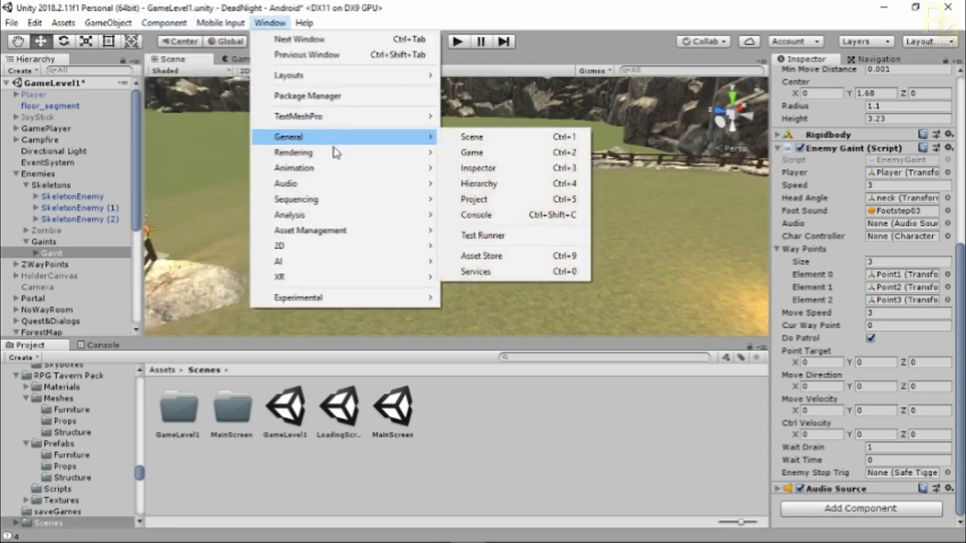
mouse_move(340, 156)
click(468, 156)
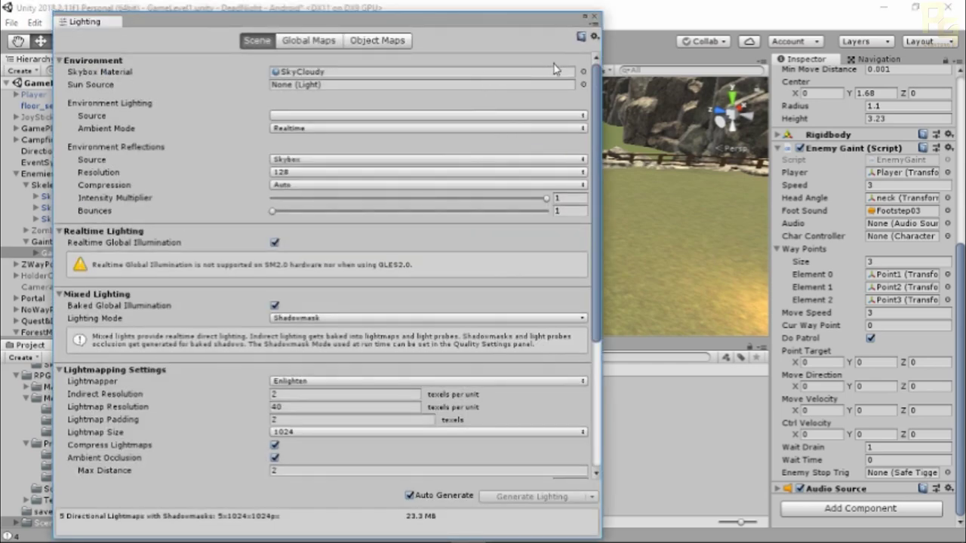
click(582, 72)
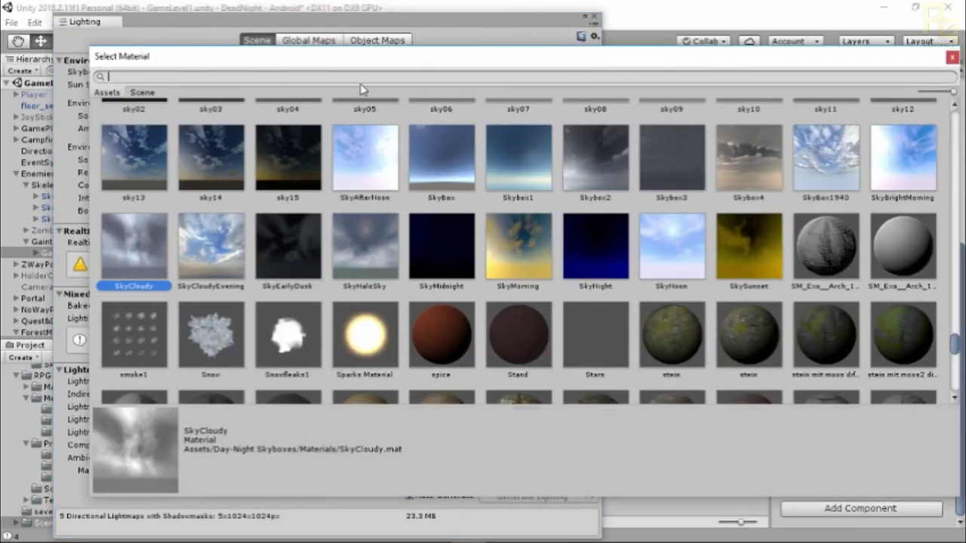
click(421, 251)
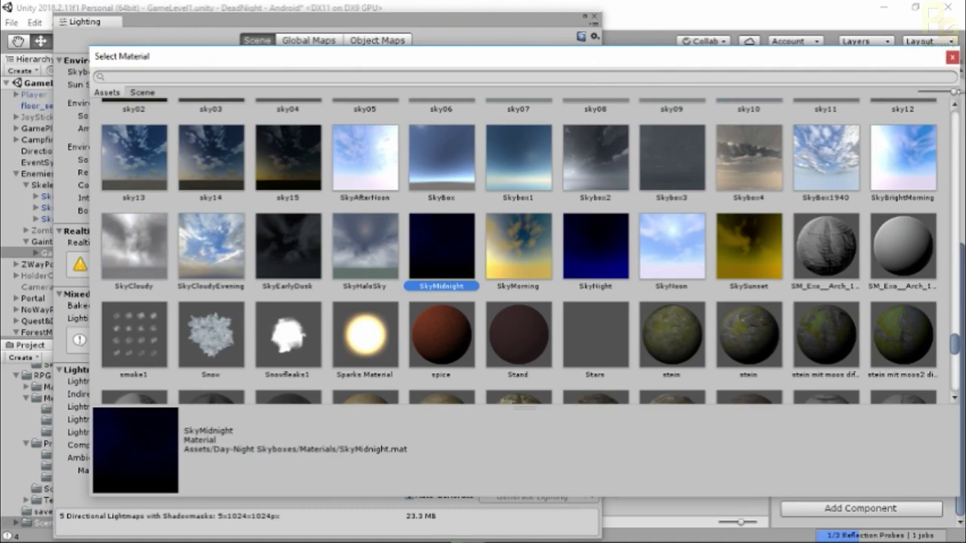
click(953, 58)
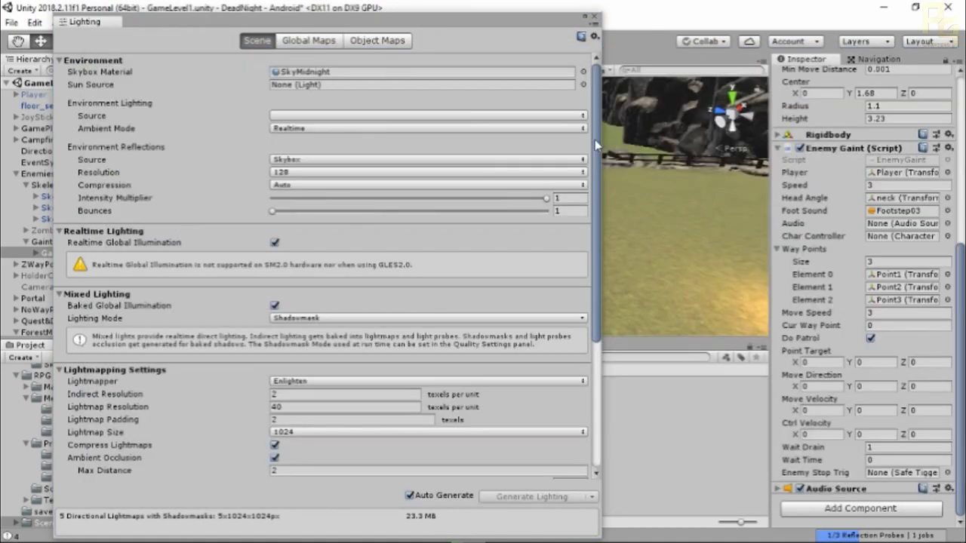
click(594, 17)
Collapse the Enemies group, deactivate the Directional Light and view the fenced field, castle wall and campfire.
alt+drag(496, 171, 228, 88)
right_drag(228, 88, 227, 121)
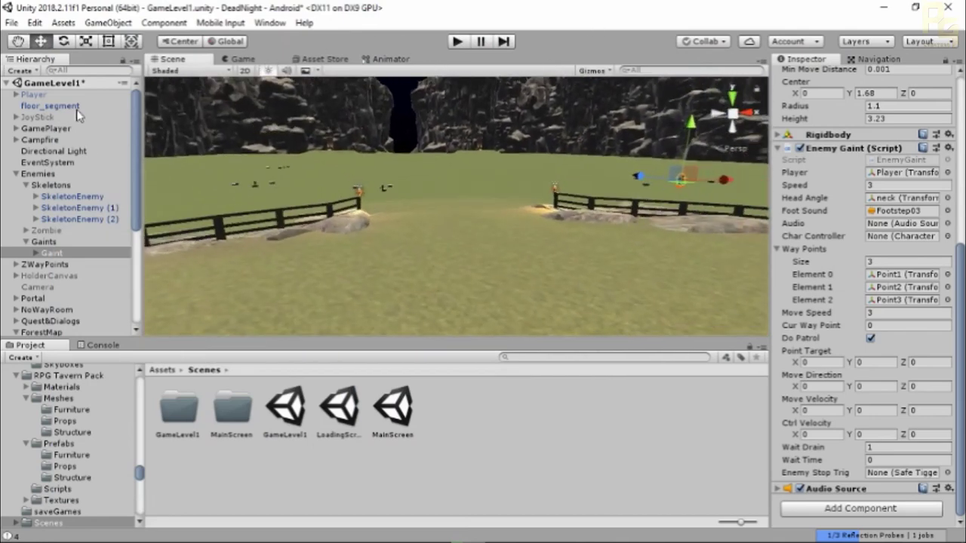
click(17, 175)
click(44, 152)
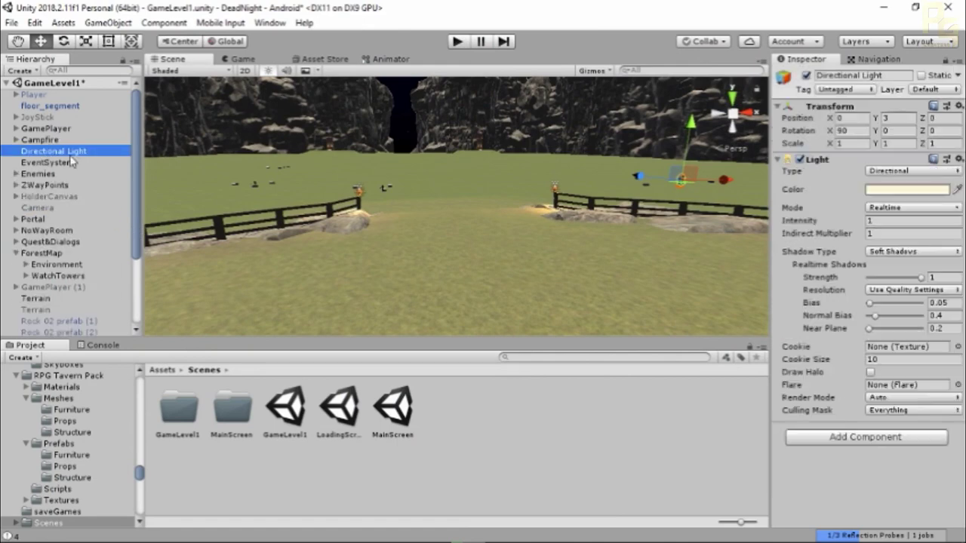
click(806, 76)
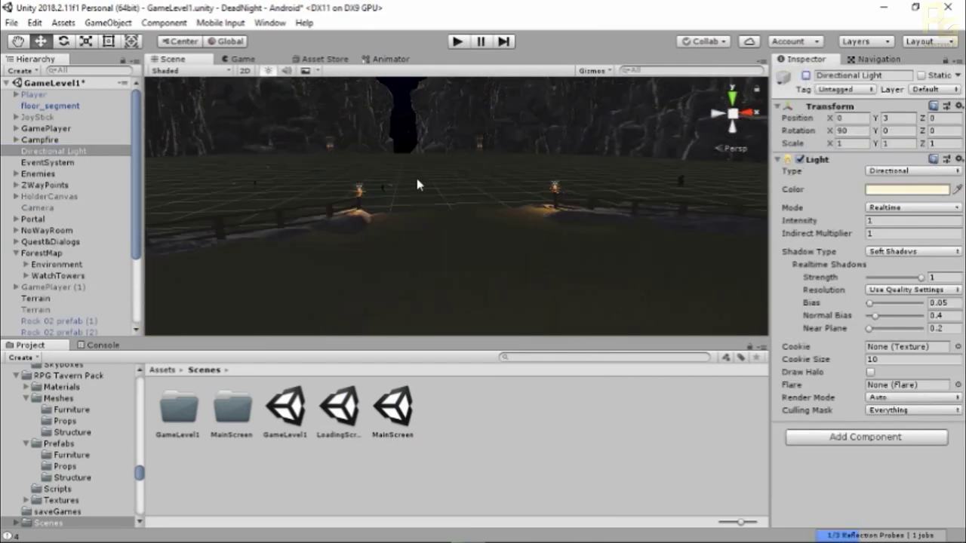
right_drag(417, 178, 536, 194)
alt+drag(465, 117, 78, 199)
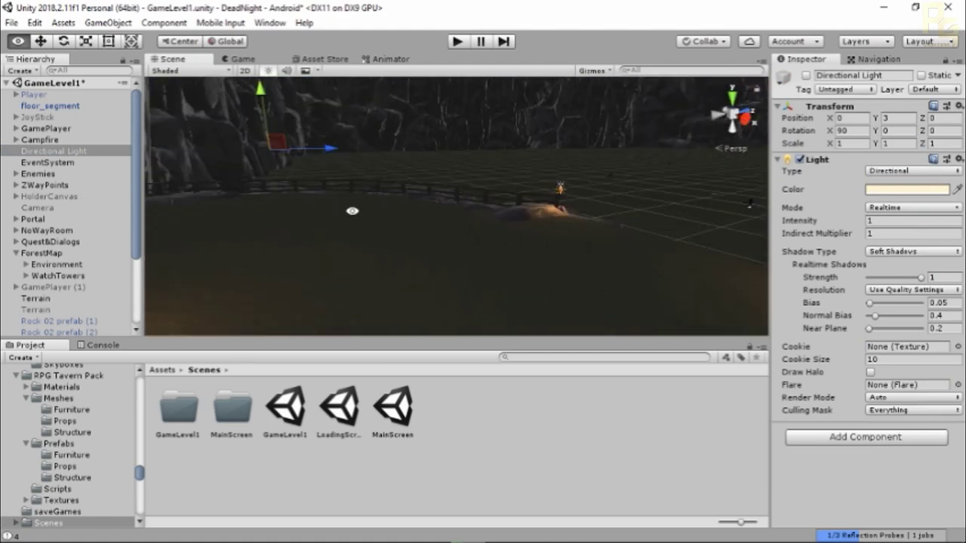
right_drag(351, 211, 565, 231)
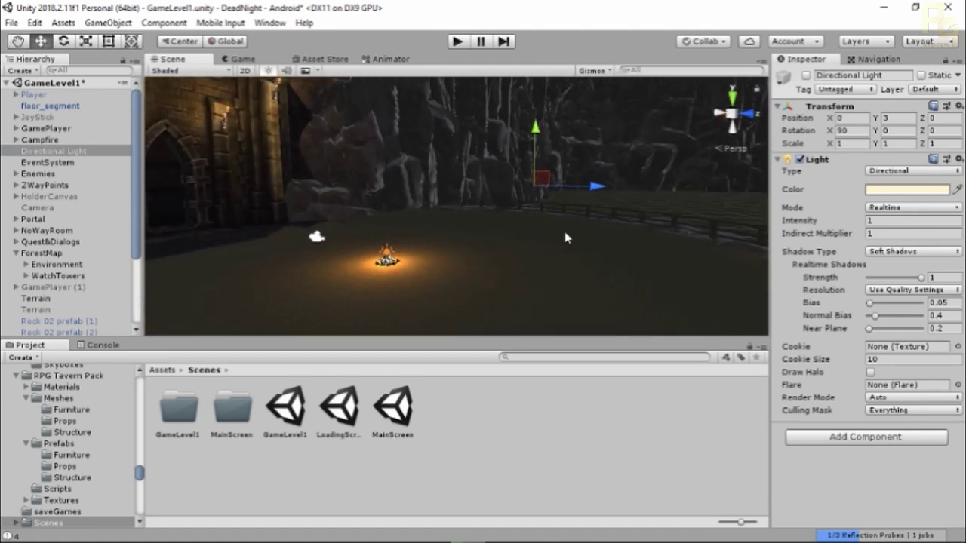
right_drag(458, 250, 458, 216)
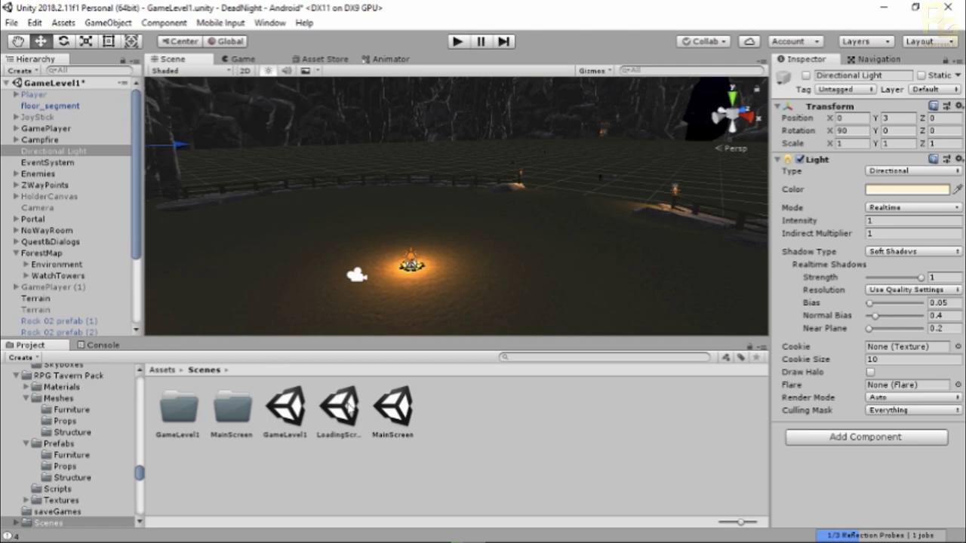
Save GameLevel1's changes, open the MainScreen scene and inspect its BGCollection group and MainScreenPrefab.
double_click(391, 409)
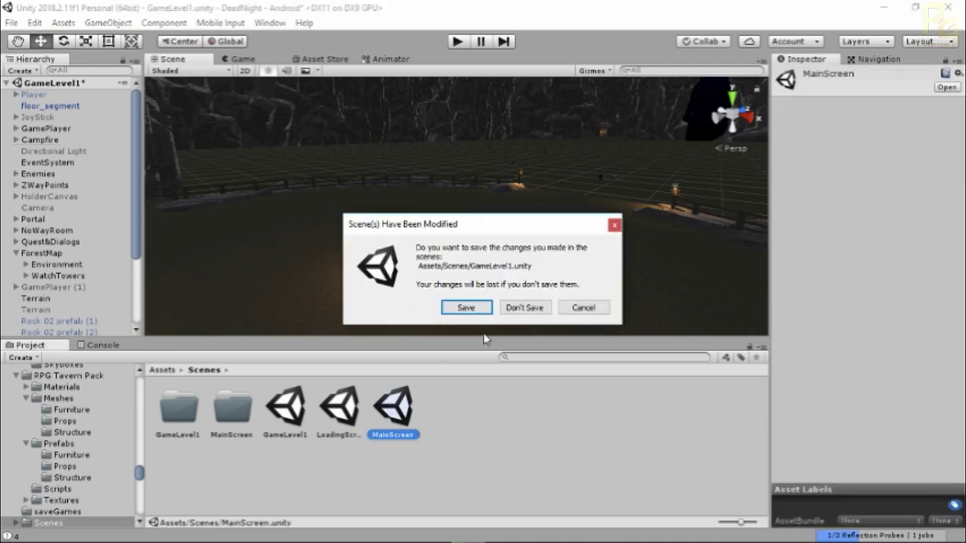
click(466, 309)
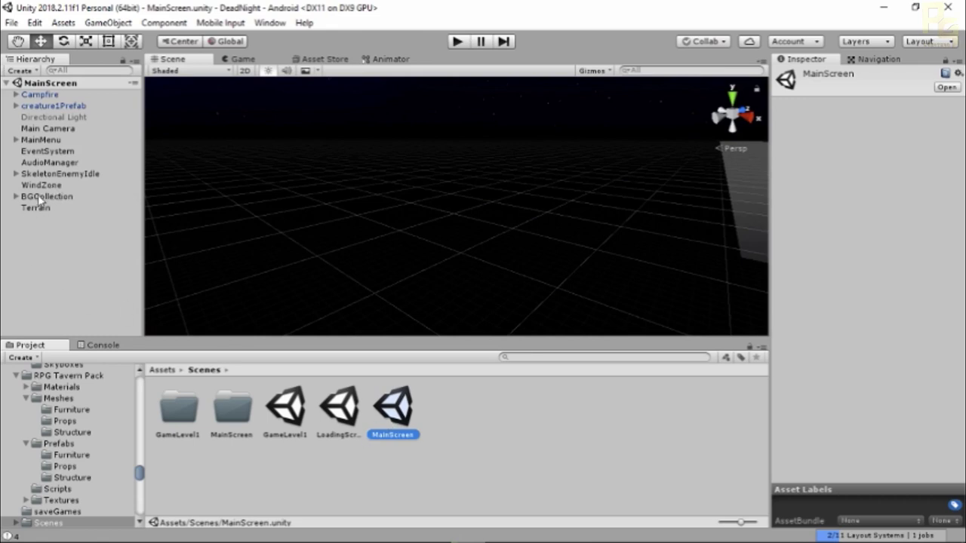
click(15, 196)
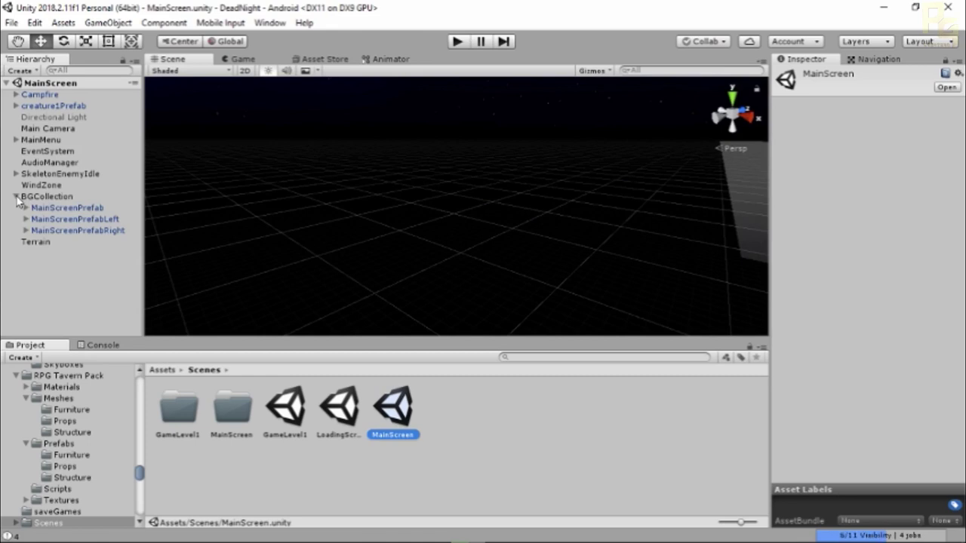
click(58, 218)
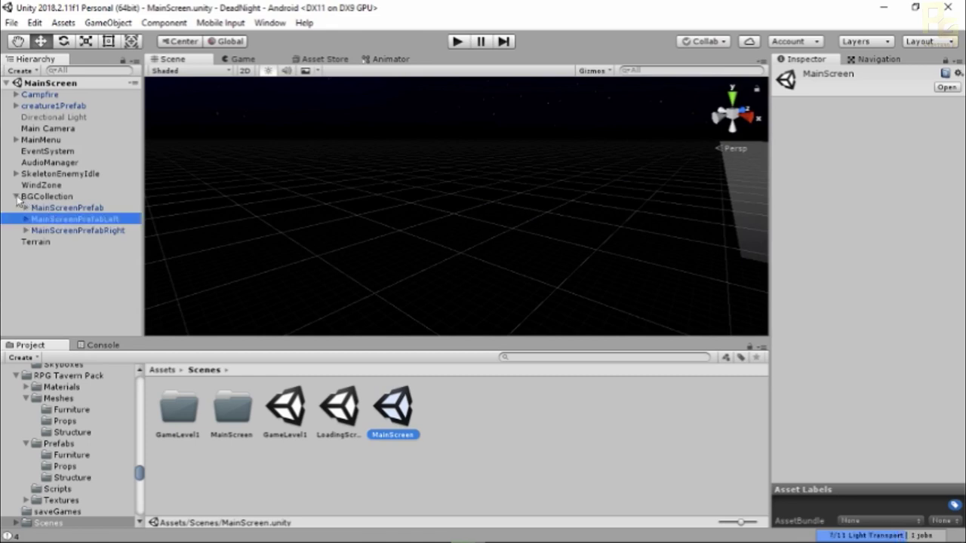
double_click(61, 208)
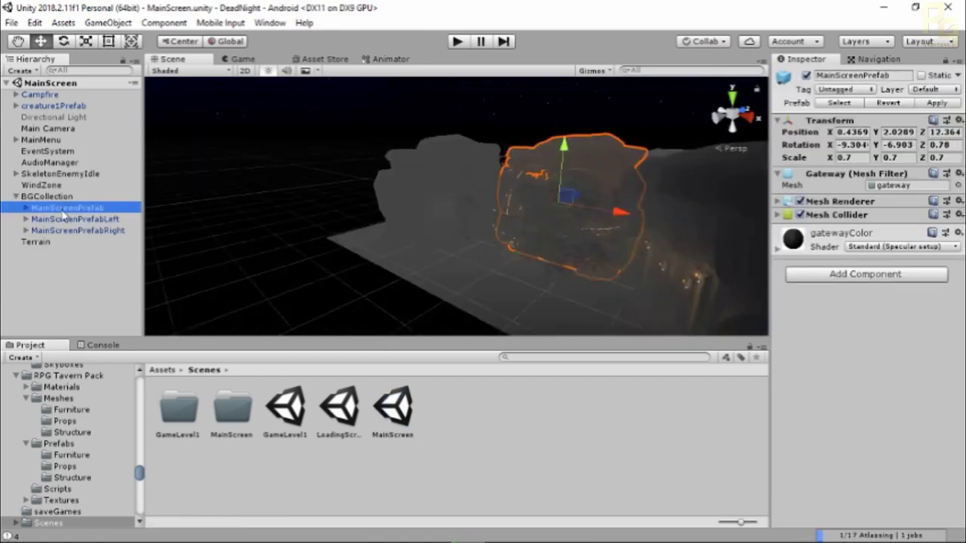
click(22, 199)
click(16, 197)
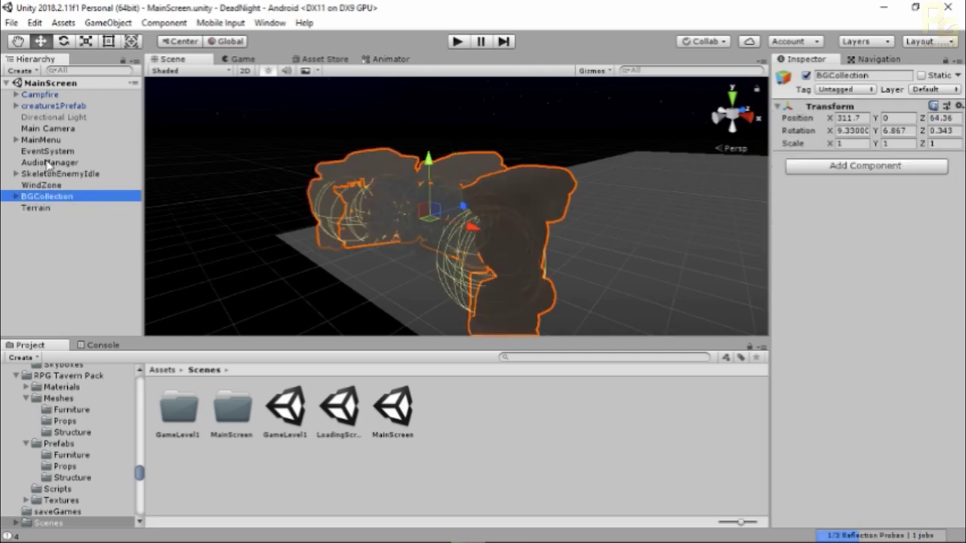
Frame the Main Camera and briefly run the MainScreen scene before stopping it.
double_click(52, 130)
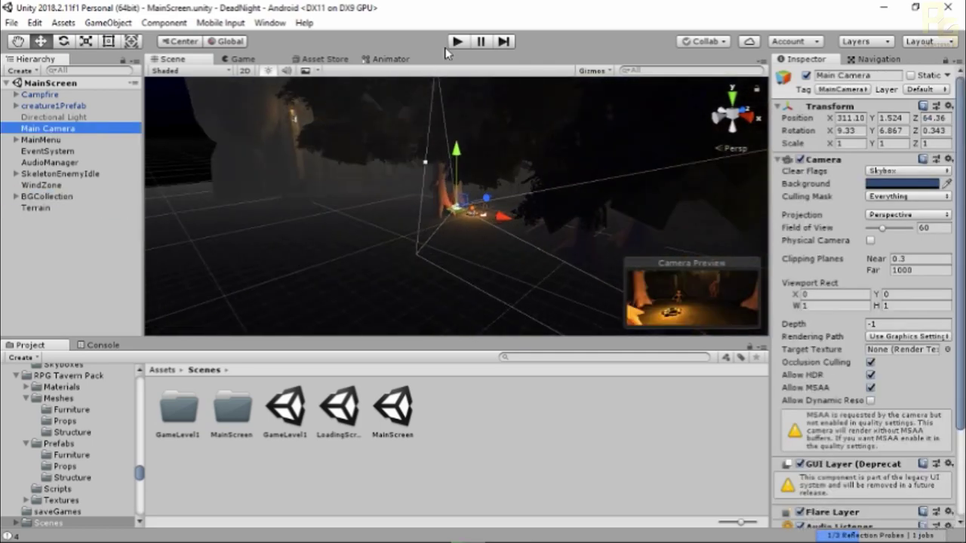
click(462, 42)
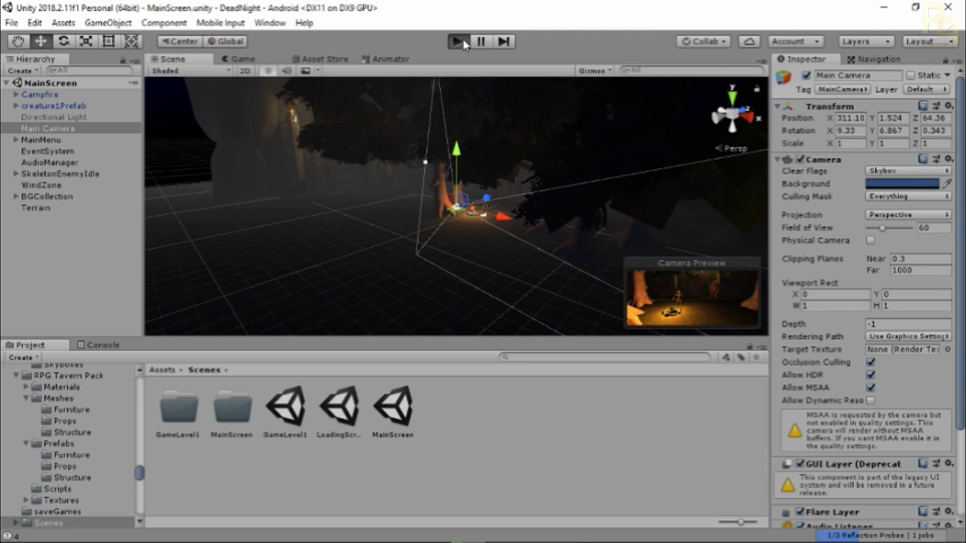
click(459, 40)
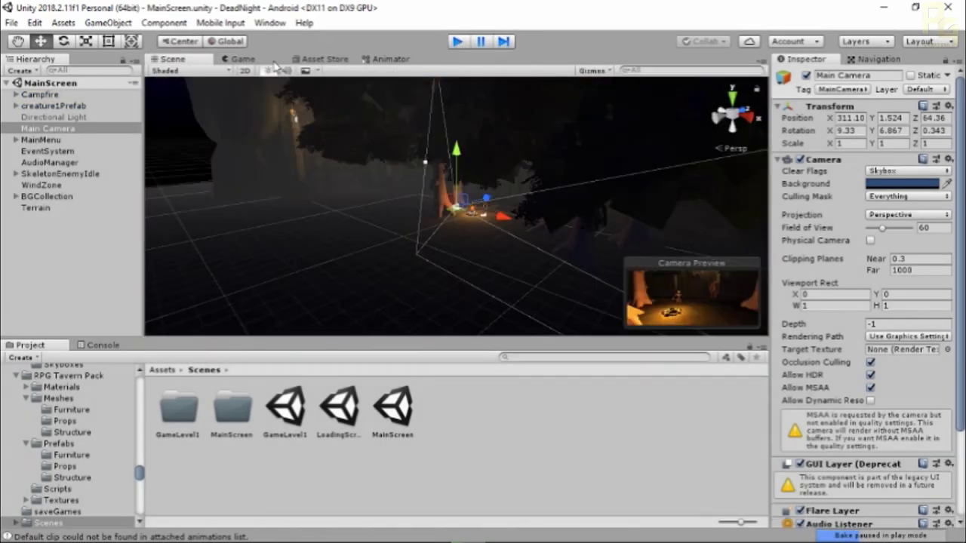
key(ctrl+p)
Reopen the GameLevel1 scene and activate its HolderCanvas object.
click(406, 426)
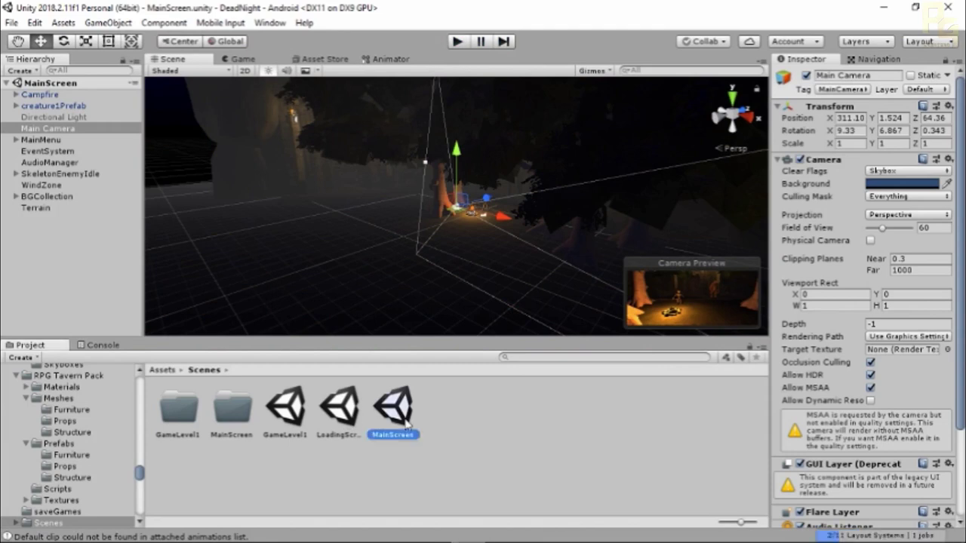
click(298, 415)
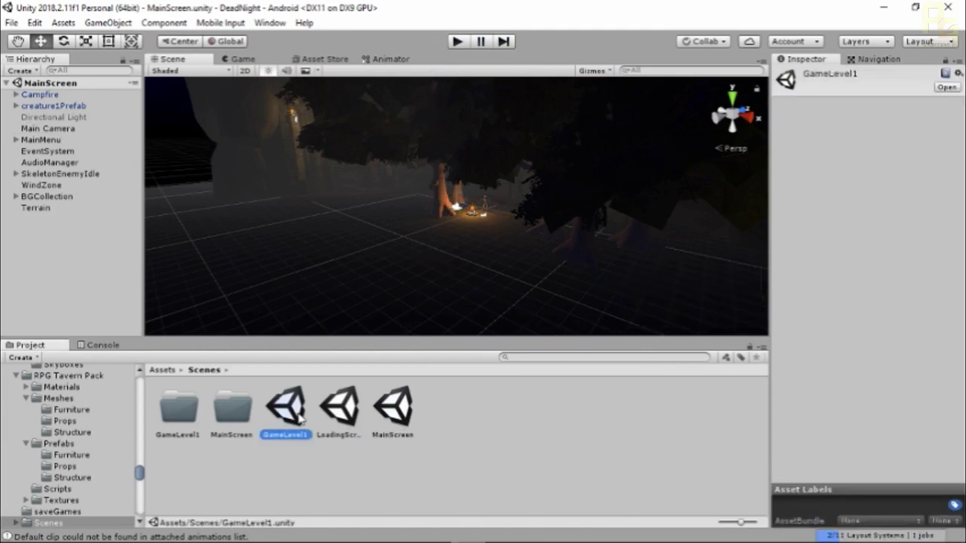
double_click(300, 419)
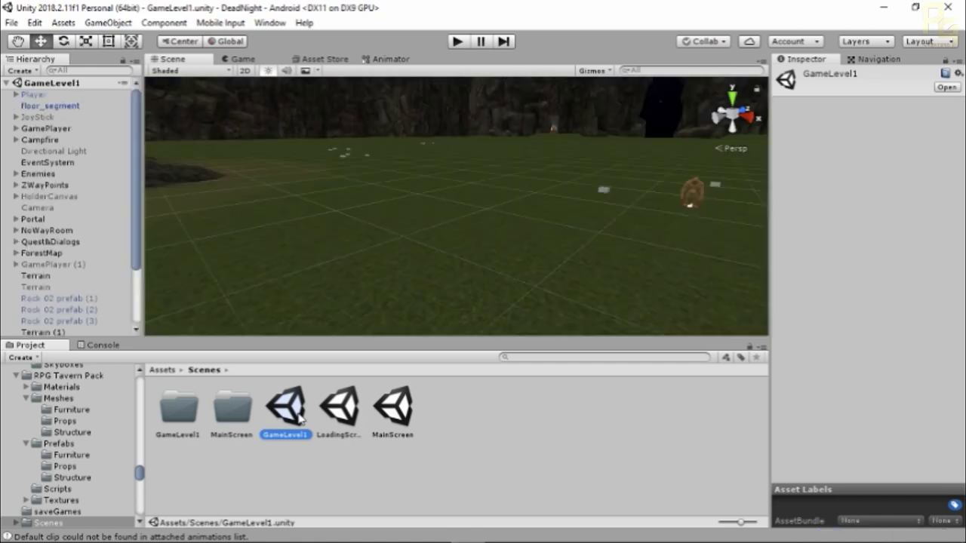
click(62, 197)
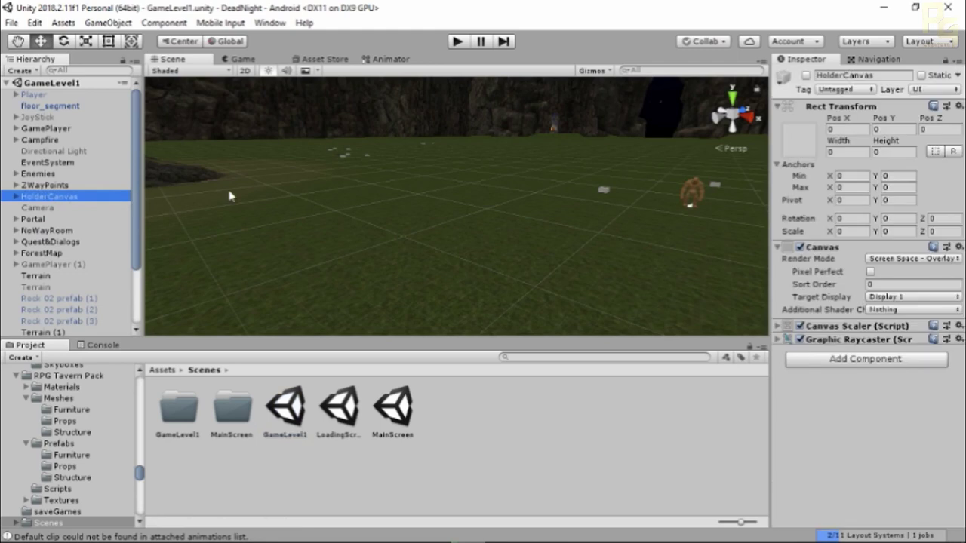
click(806, 76)
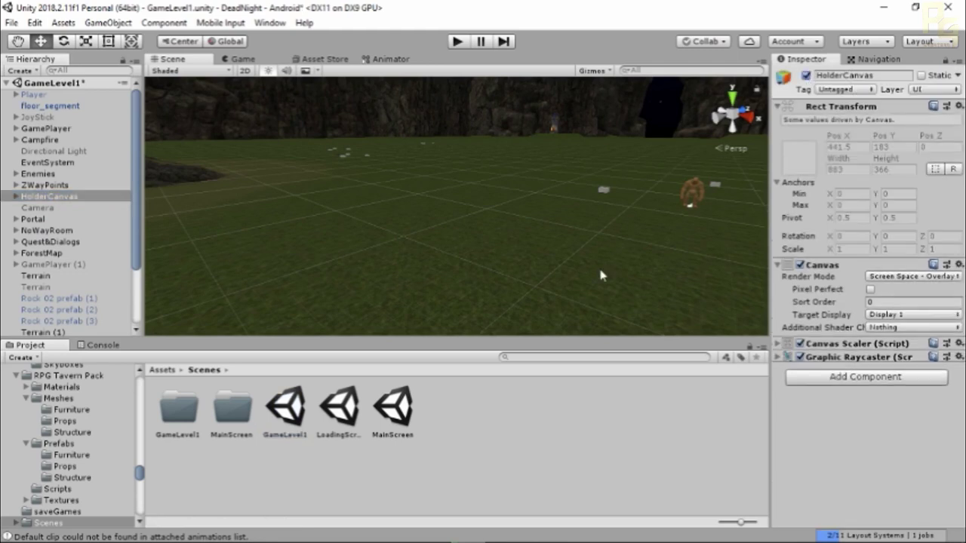
click(456, 437)
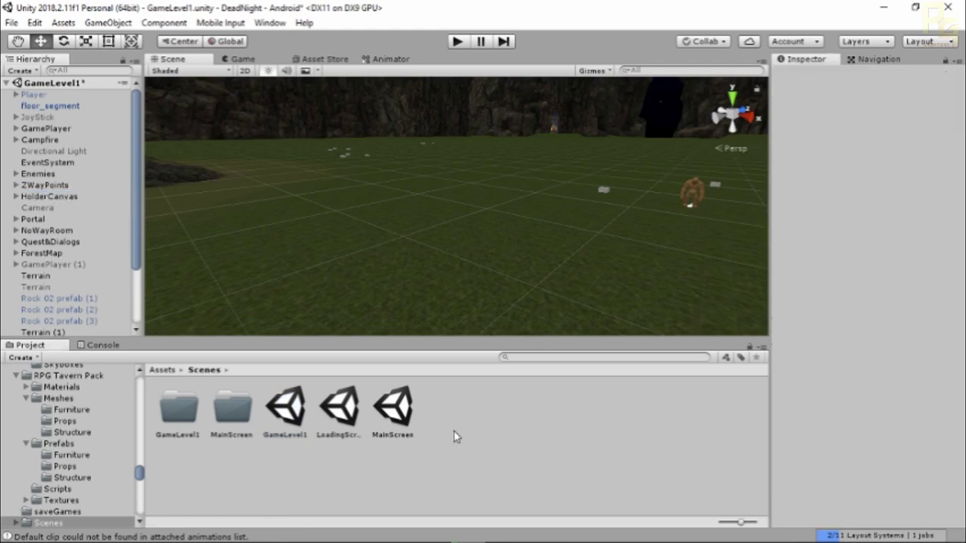
Save GameLevel1's changes, reopen the MainScreen scene and run it.
double_click(408, 411)
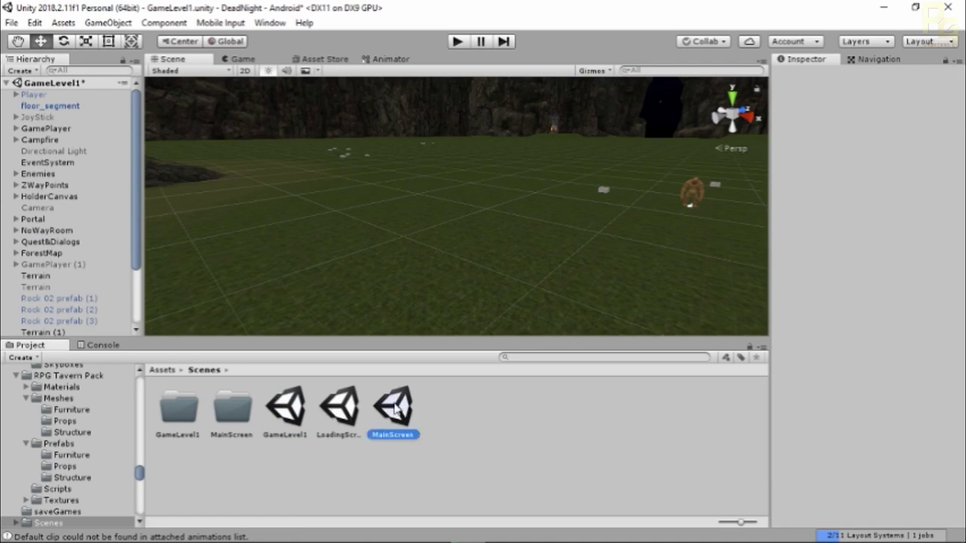
click(466, 310)
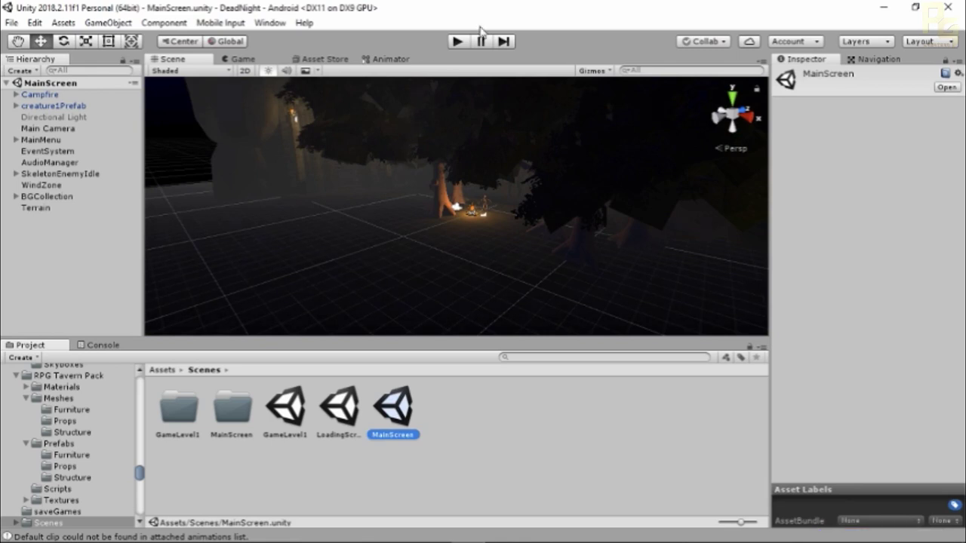
click(458, 41)
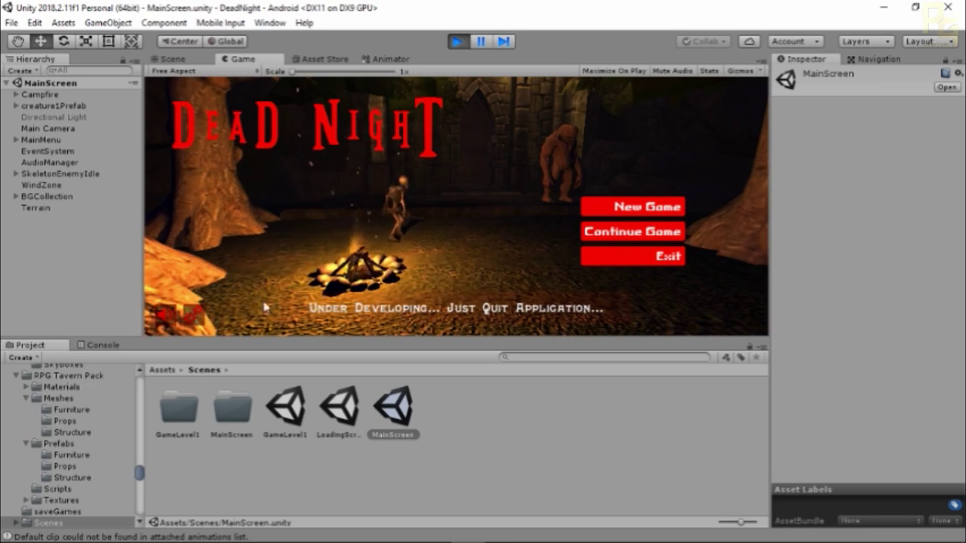
Set the running game's volume to 2 in its Game Settings and close the settings.
click(217, 323)
drag(497, 195, 487, 193)
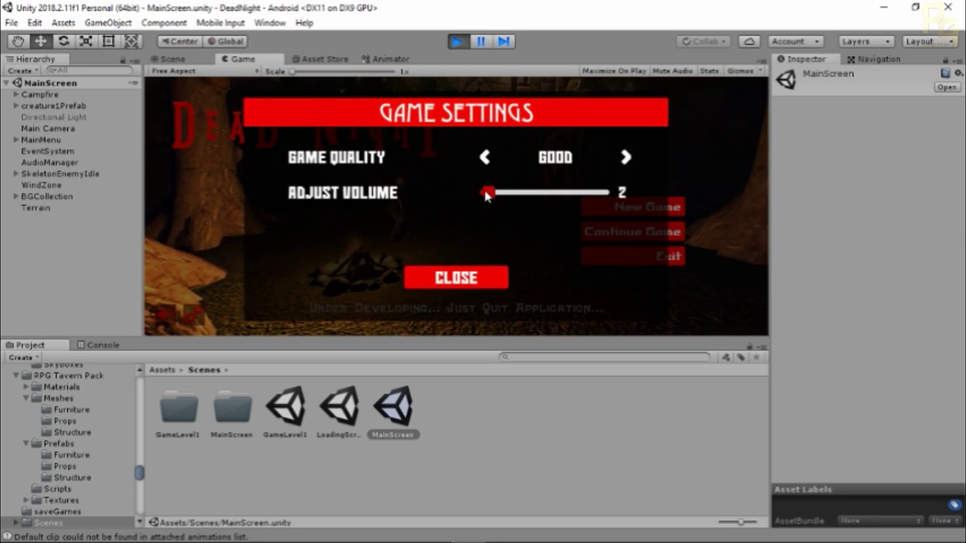
click(456, 279)
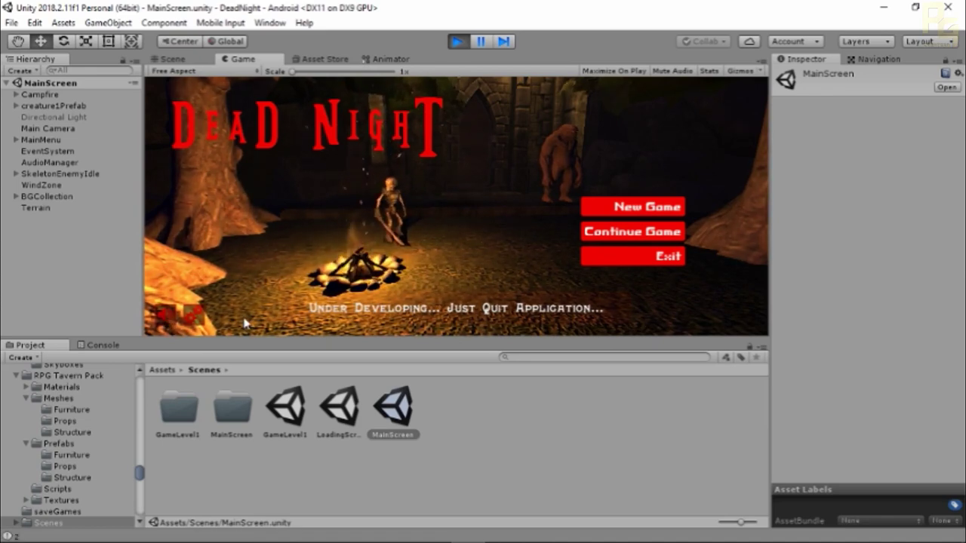
Reopen the game's settings to check the volume slider, close them and show the Console log.
click(204, 319)
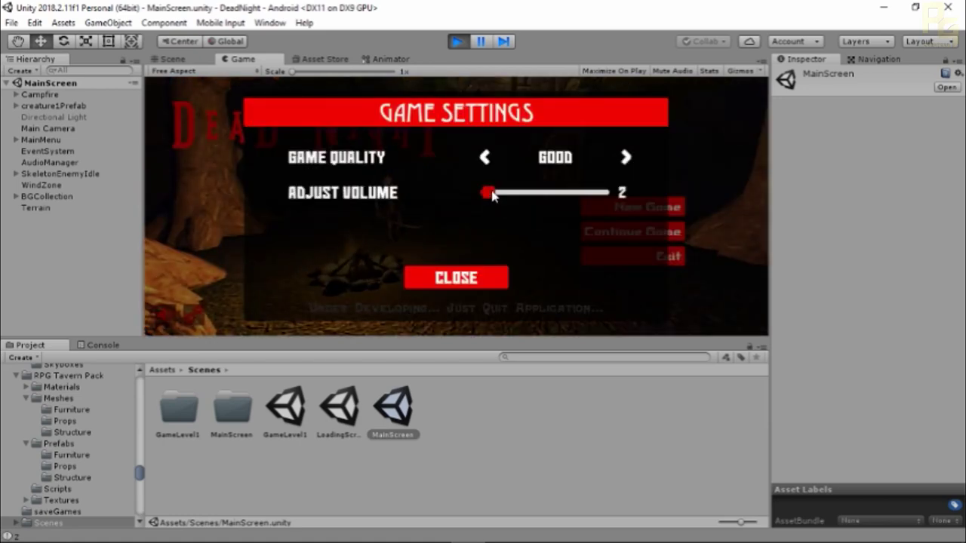
drag(492, 195, 492, 194)
click(477, 269)
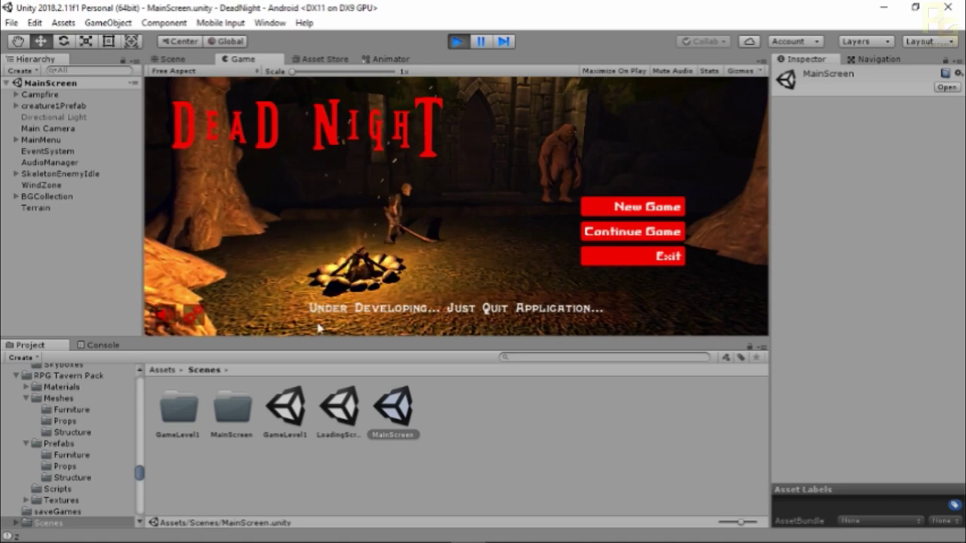
click(102, 345)
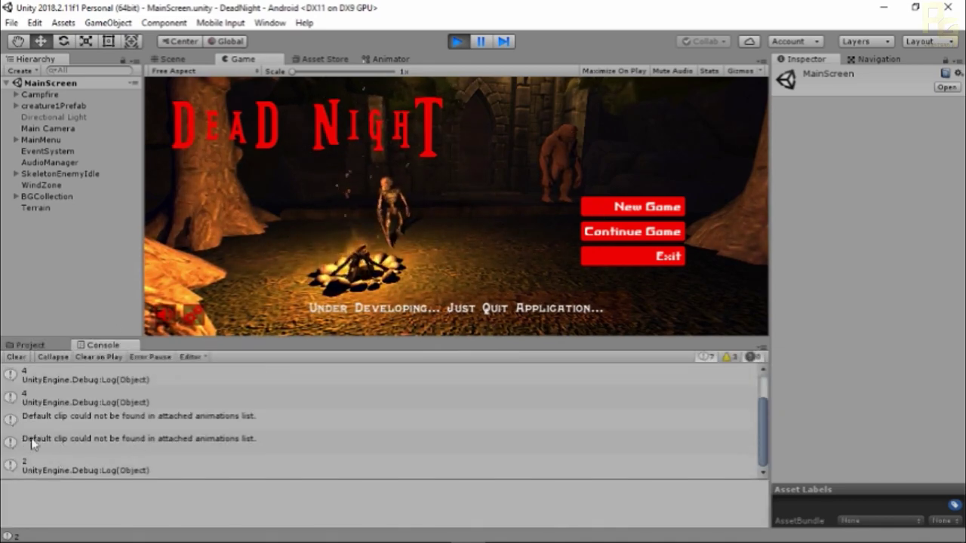
Start a new game from the running main menu and clear the Console log once GameLevel1 is loaded.
click(20, 356)
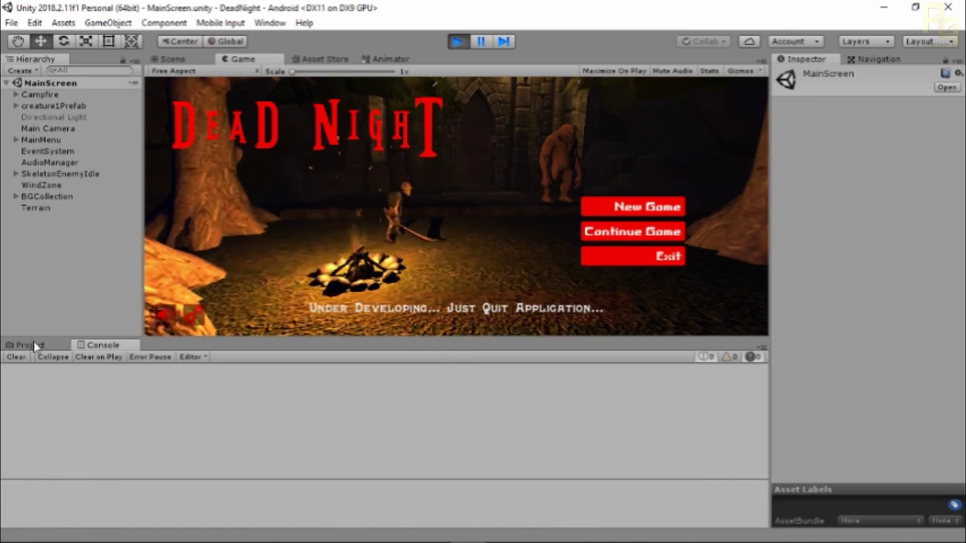
click(30, 345)
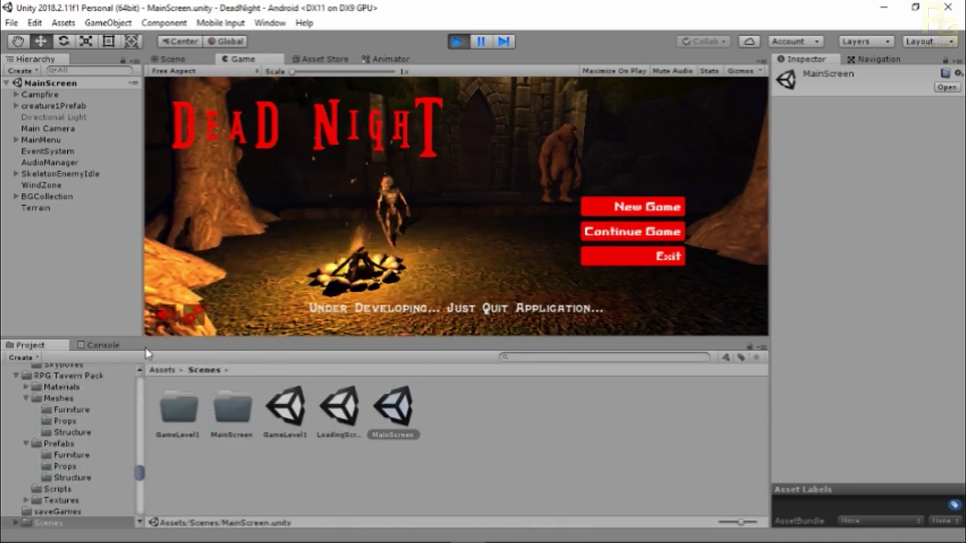
click(634, 208)
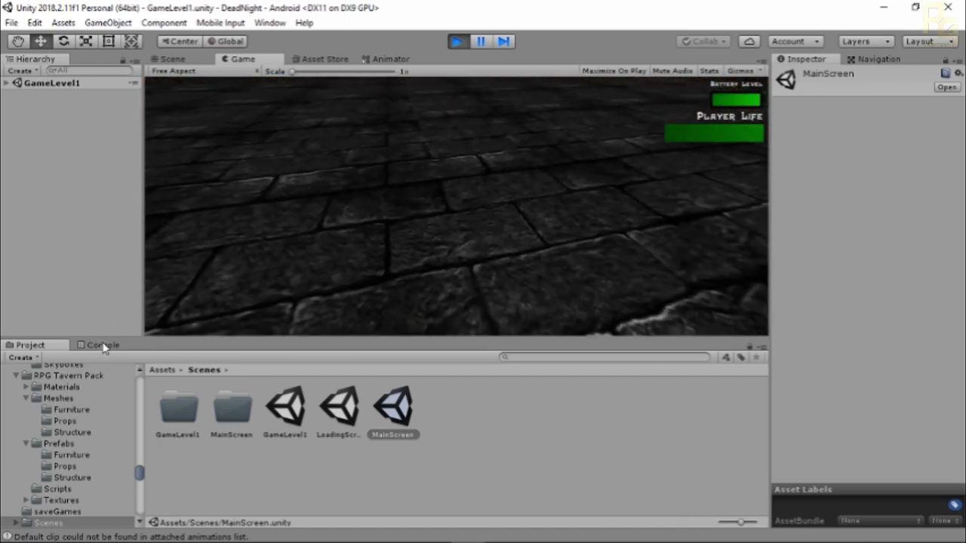
click(101, 345)
click(16, 357)
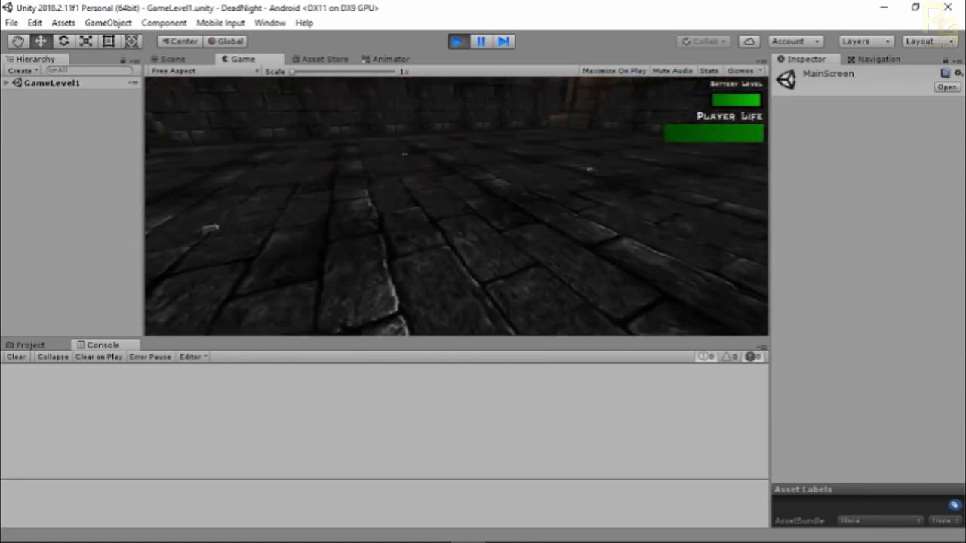
Walk the player to the wooden door and try to operate the lever on the wall beside it.
key(w)
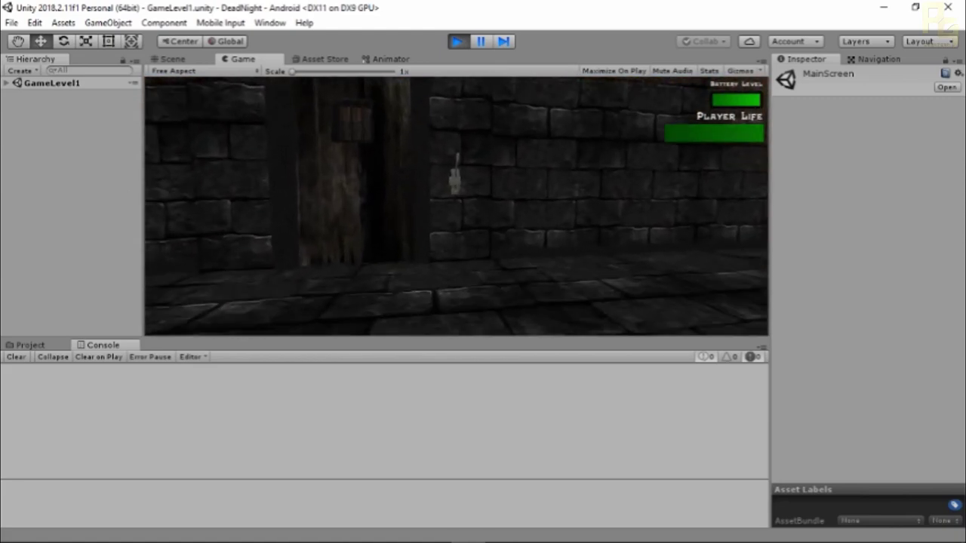
key(w)
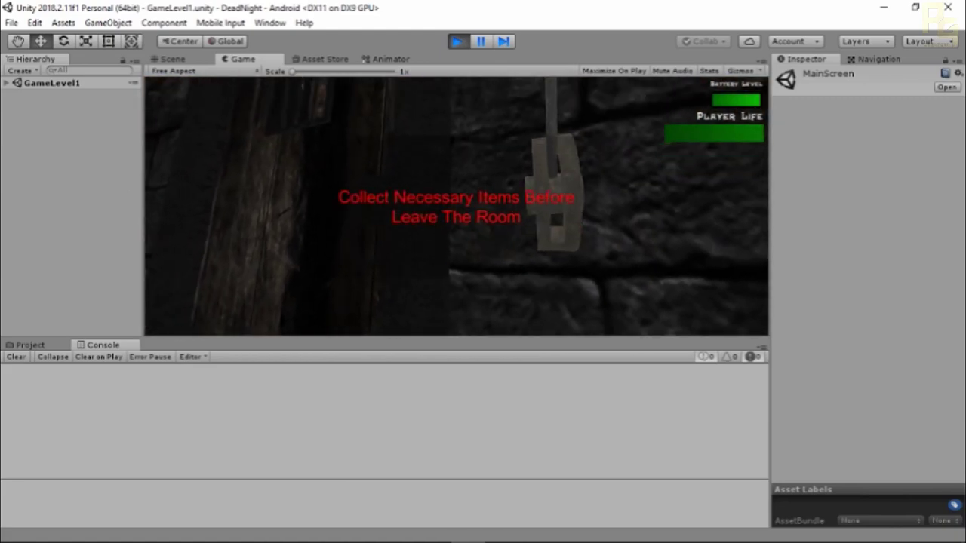
key(e)
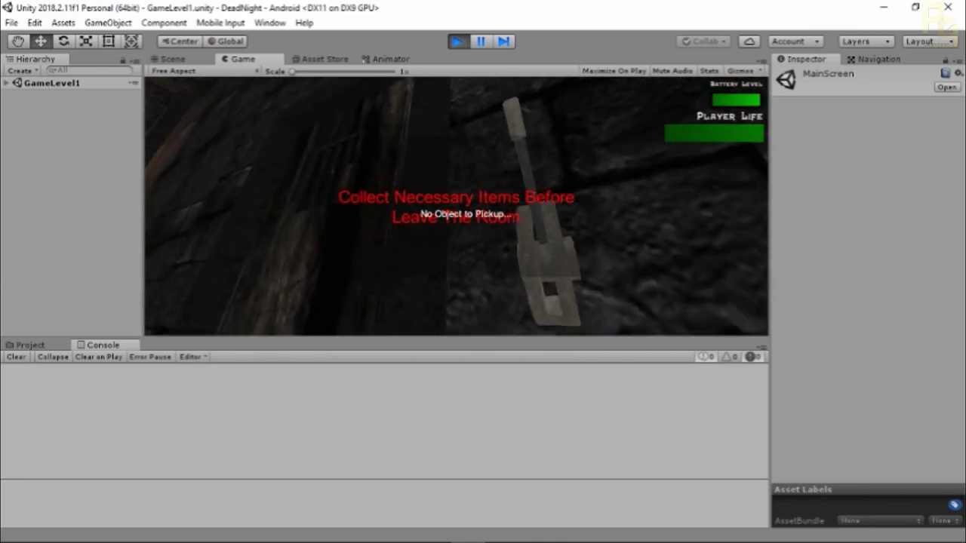
key(w)
key(w)
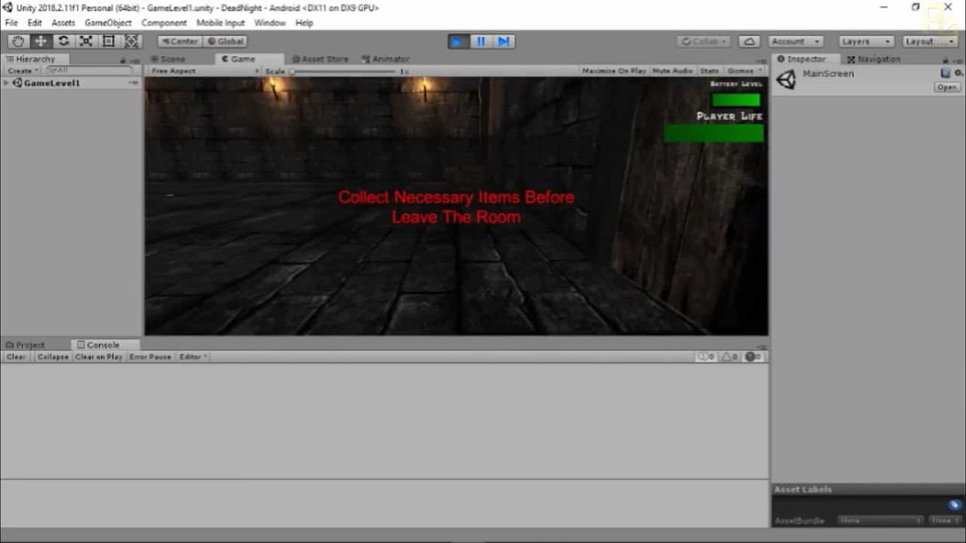
Walk the player across the torch-lit room to the wooden table holding the black-and-yellow lens item.
key(w)
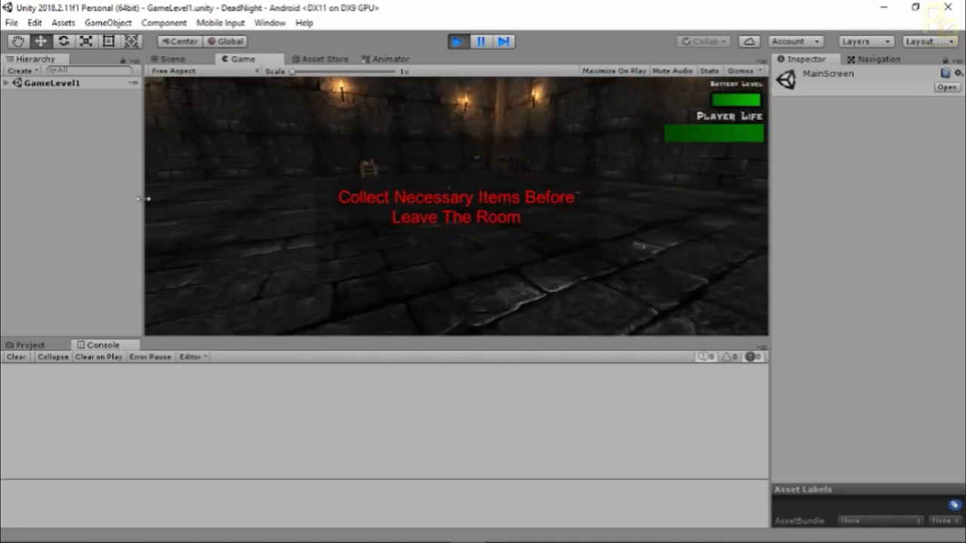
key(w)
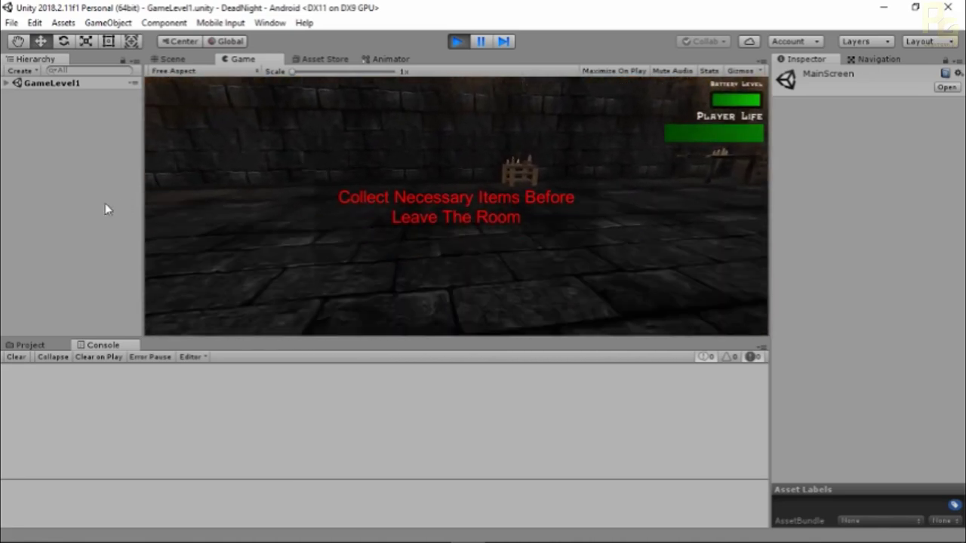
key(w)
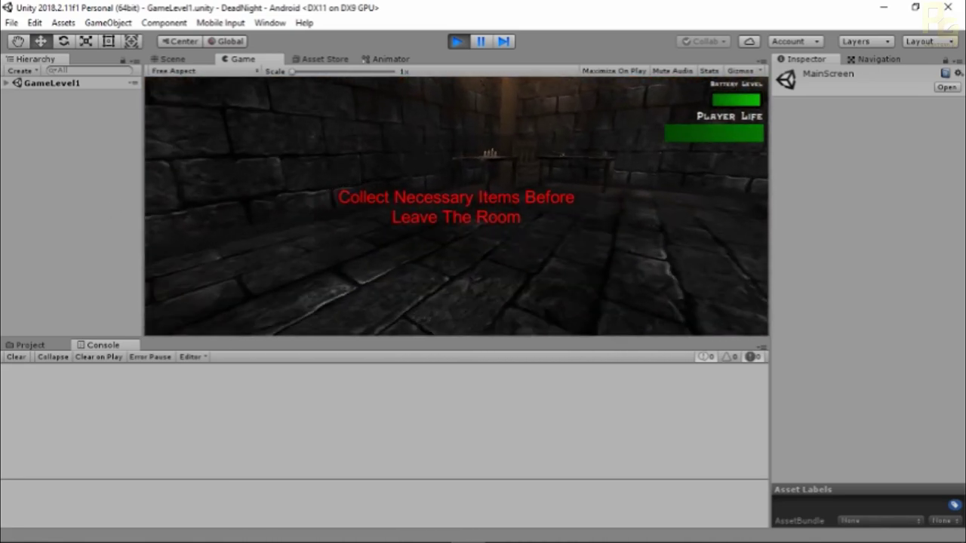
key(w)
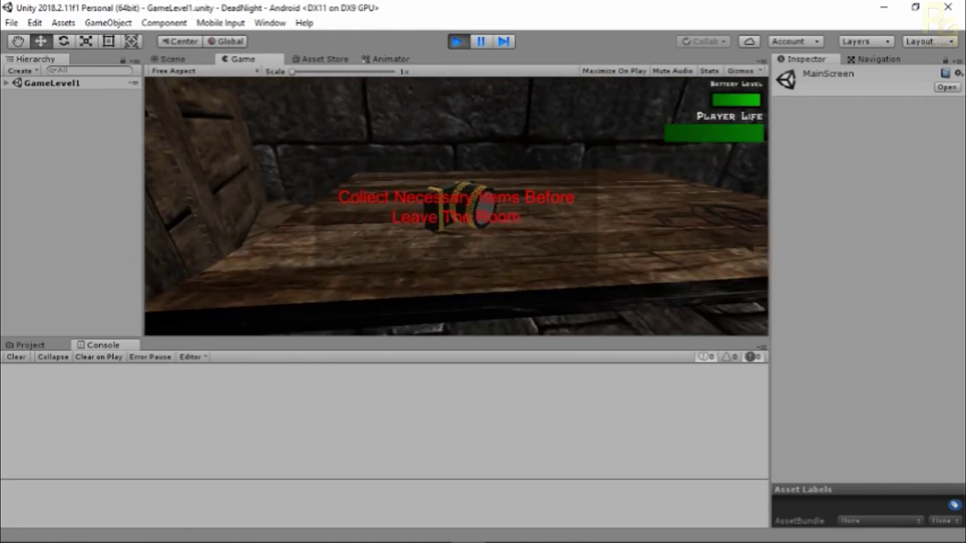
key(d)
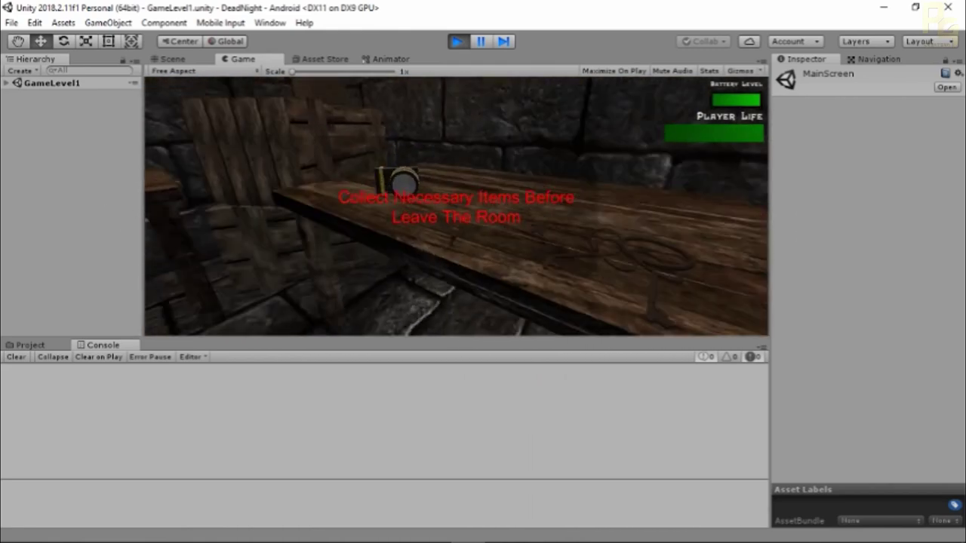
key(w)
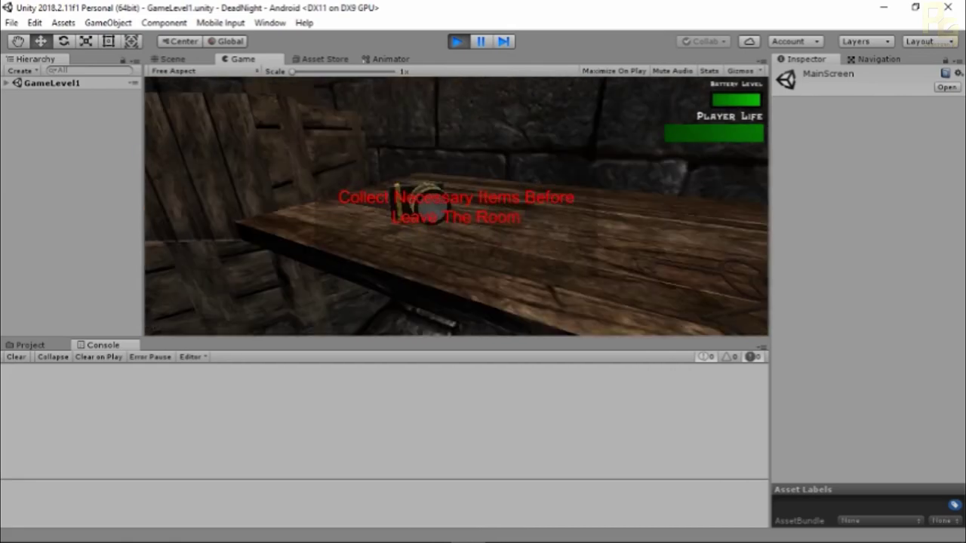
Explore the room for necessary items at the candle table, the small table with the bottle and the stacked crates.
key(w)
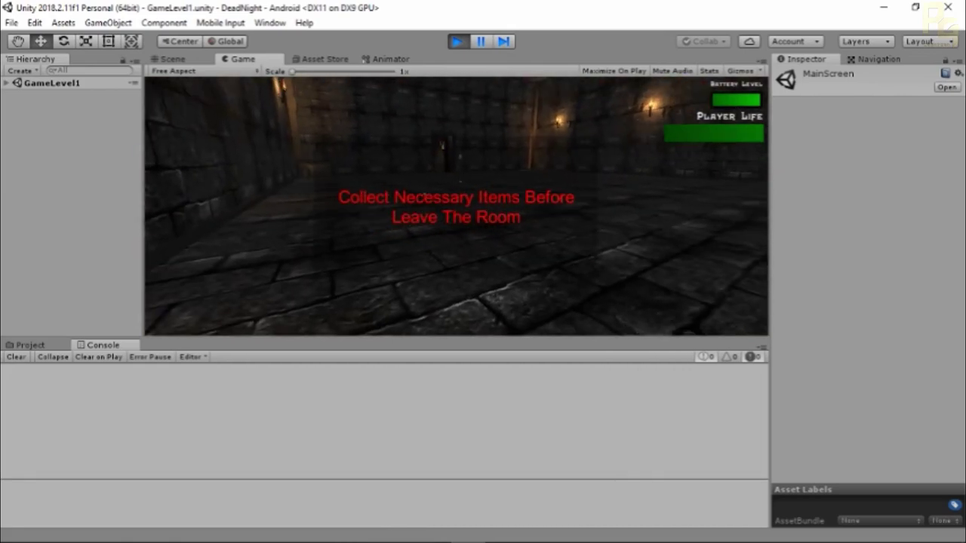
key(w)
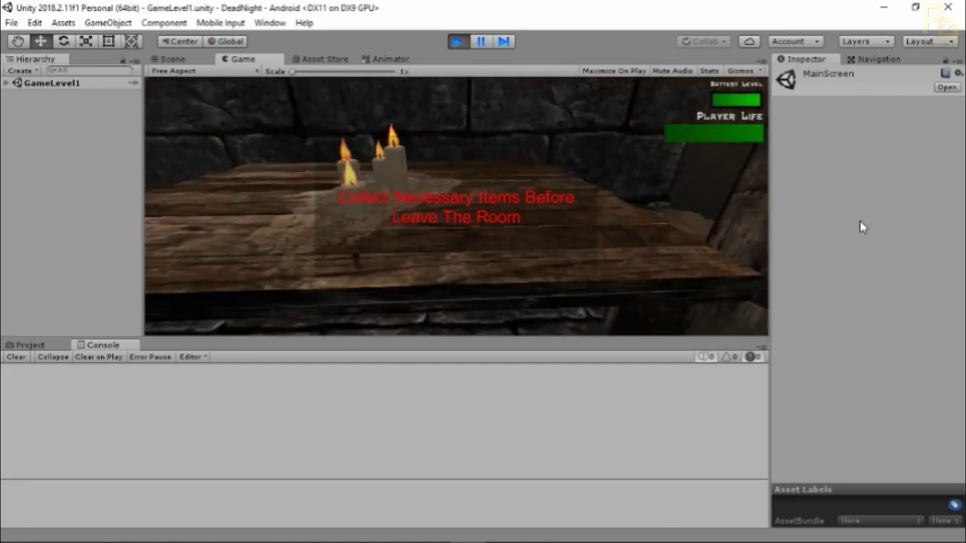
key(w)
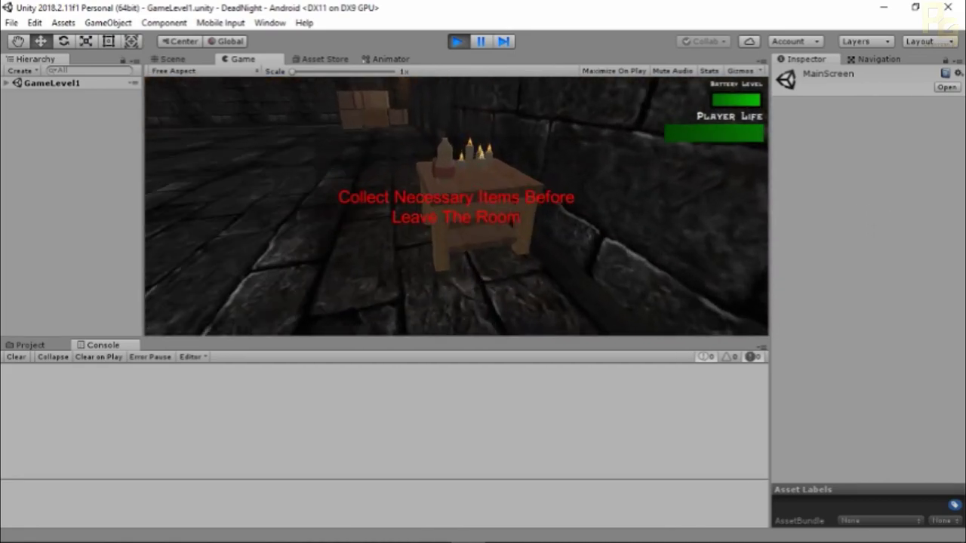
key(w)
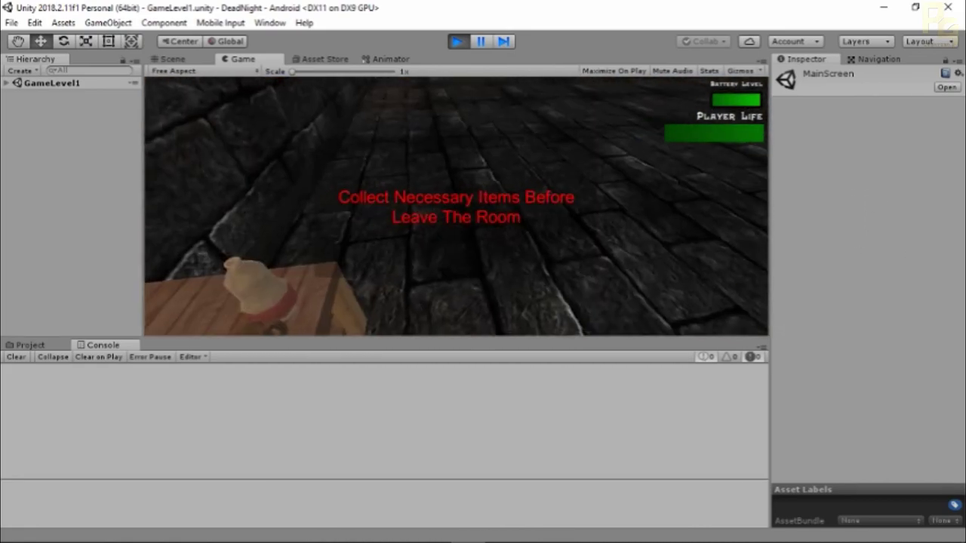
key(w)
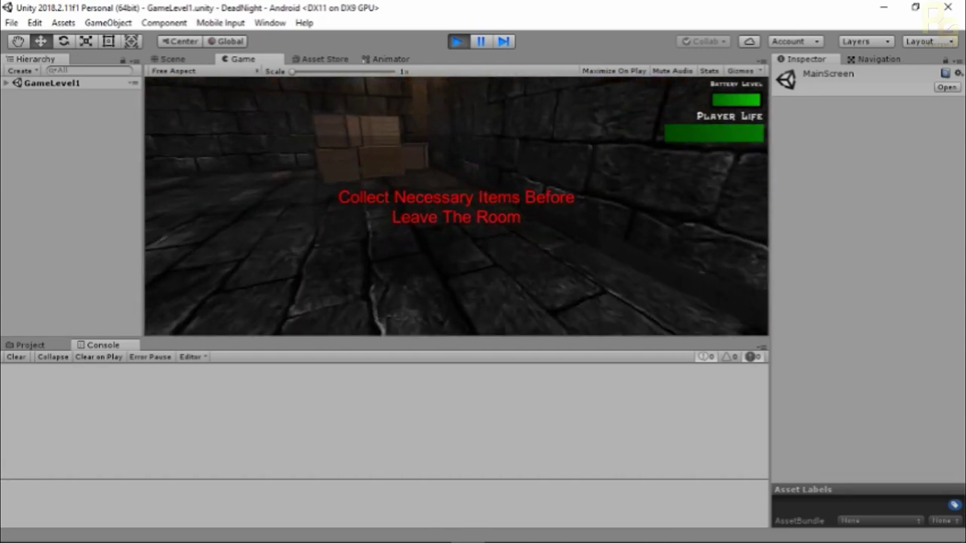
Bring the player back across the room to the black-and-yellow lens item and adjust the position in front of its table.
key(w)
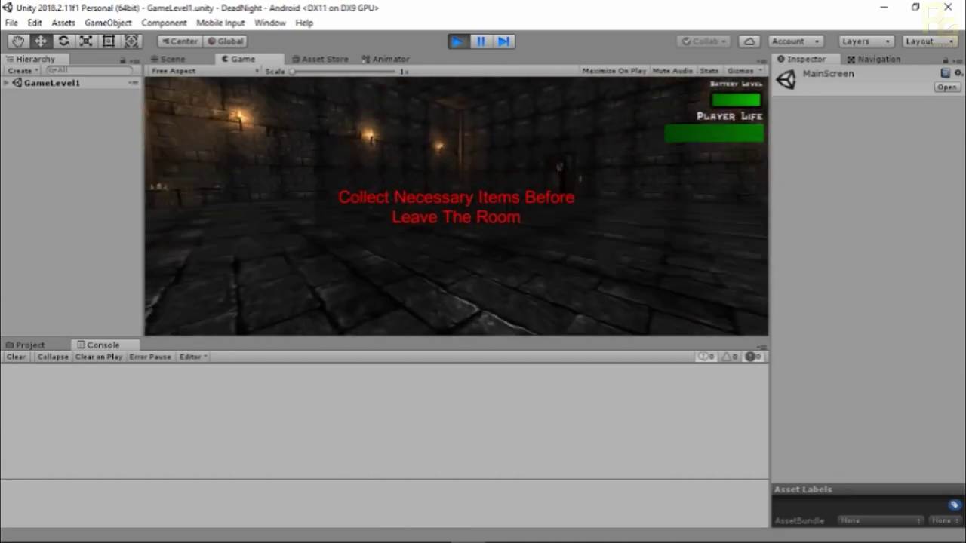
key(w)
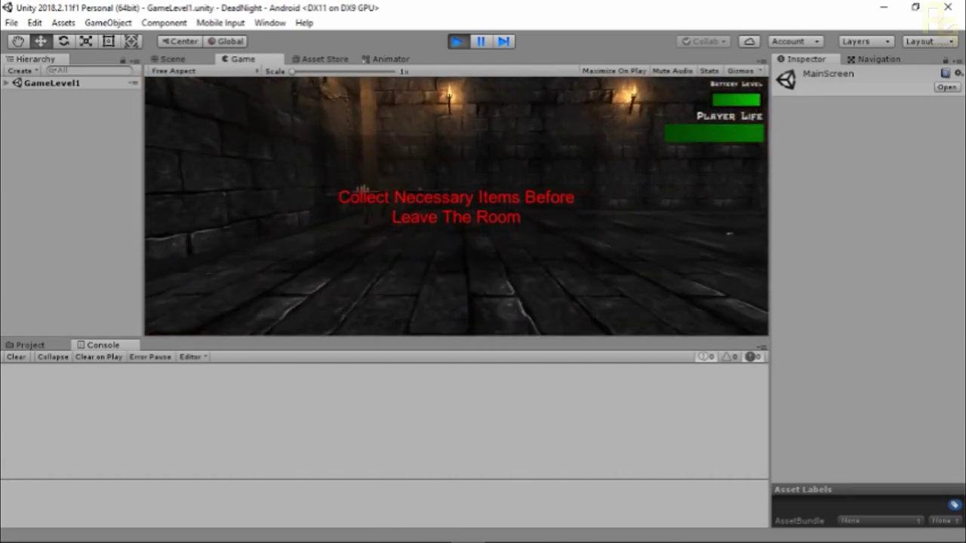
key(w)
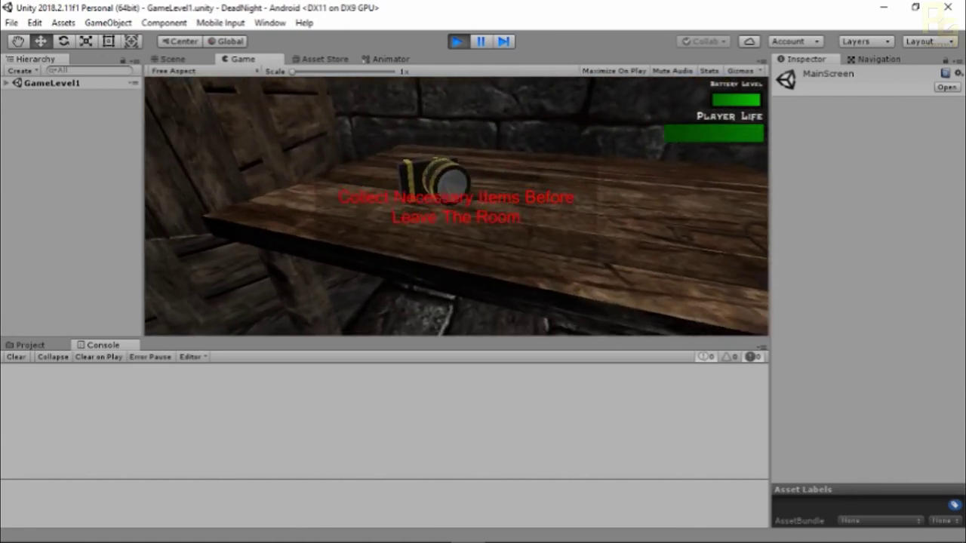
key(a)
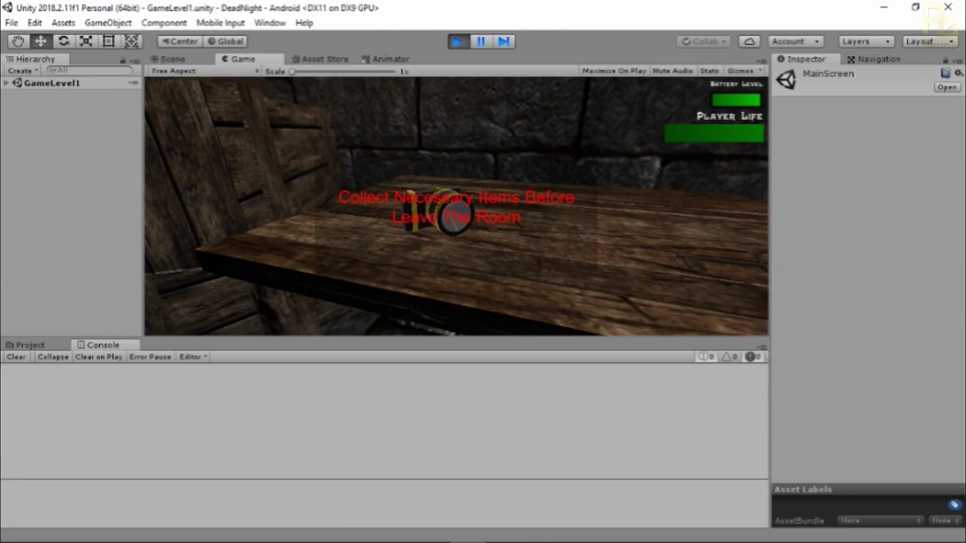
key(s)
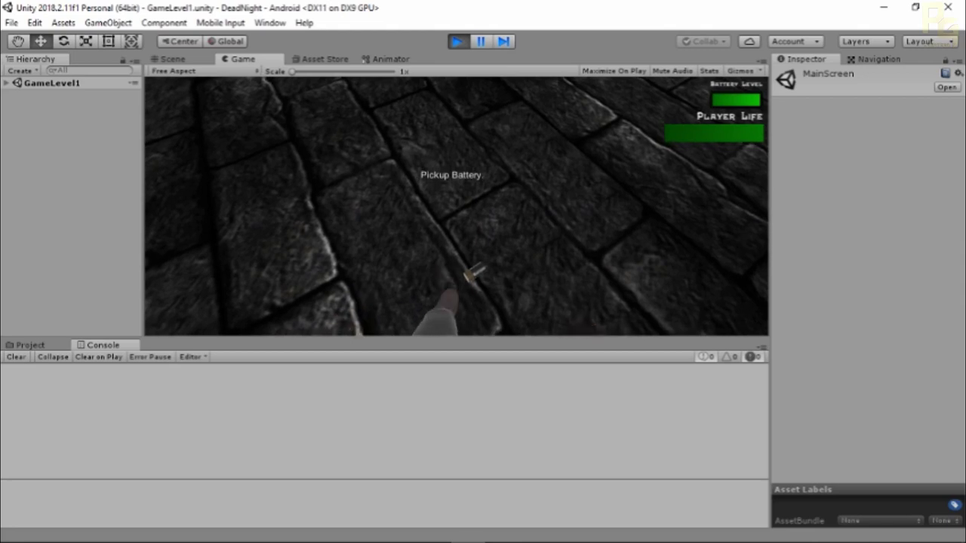
Collect three batteries from the stone floor with the player.
key(e)
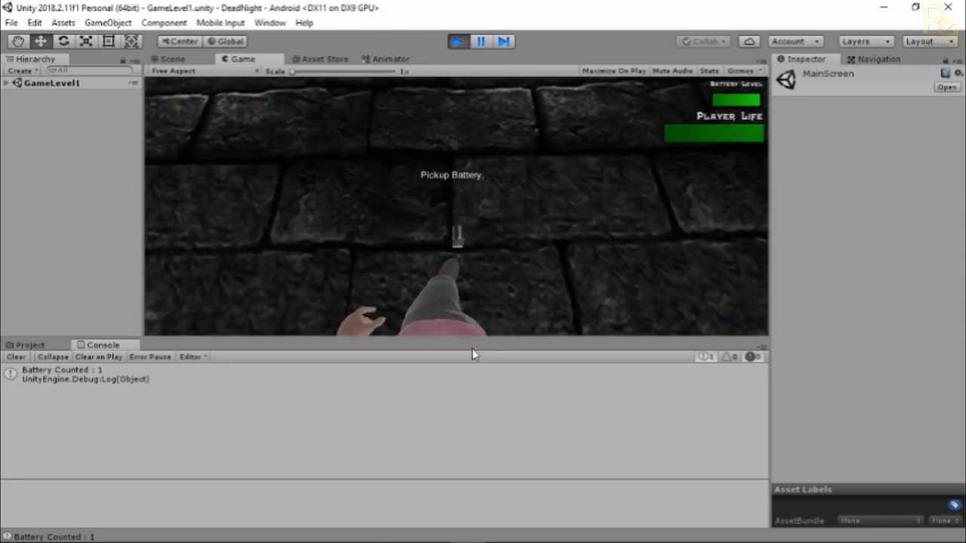
key(e)
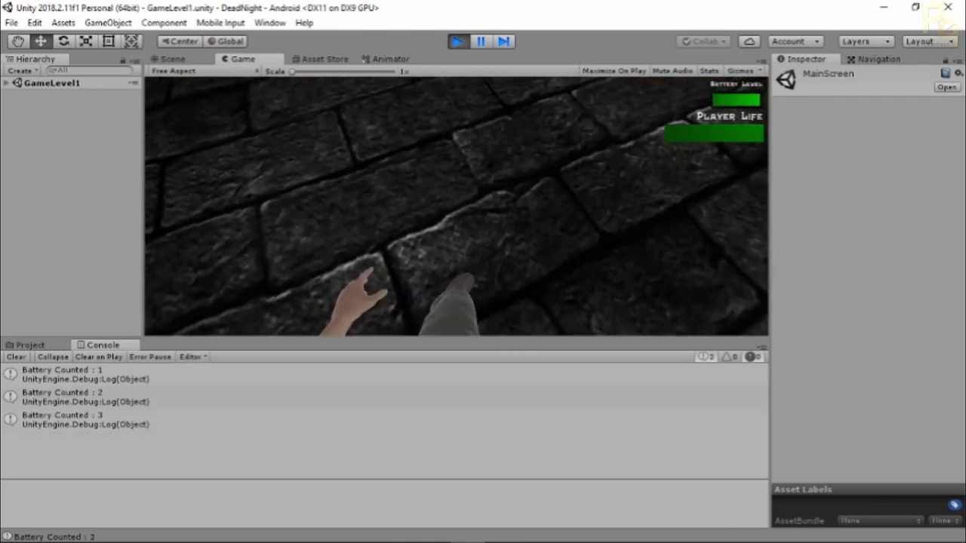
key(e)
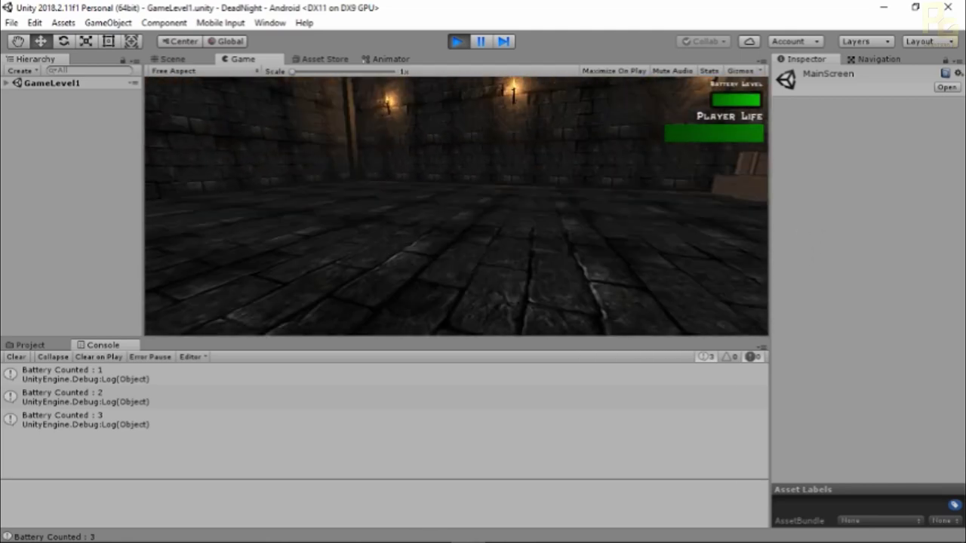
Walk the player back to the wooden door and operate its wall lever to open the door.
key(w)
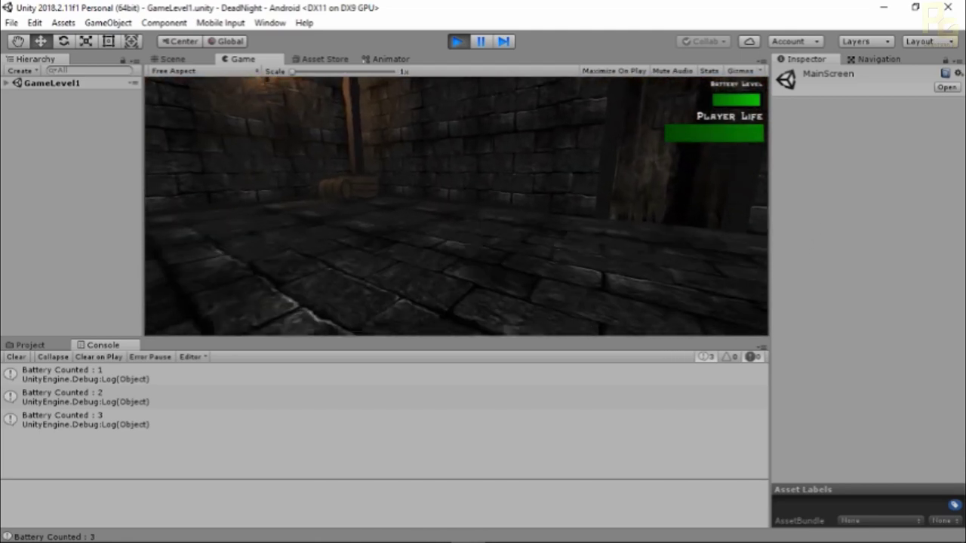
key(w)
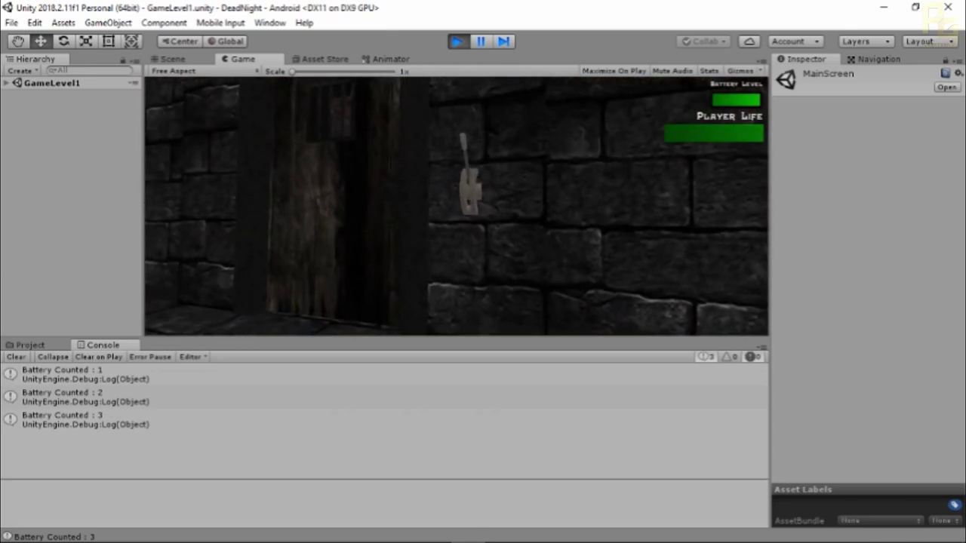
key(w)
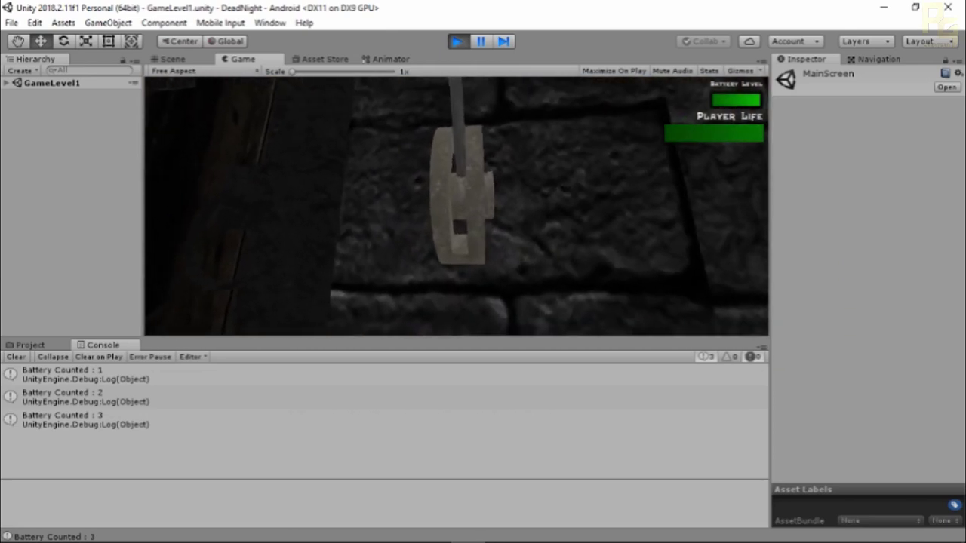
key(e)
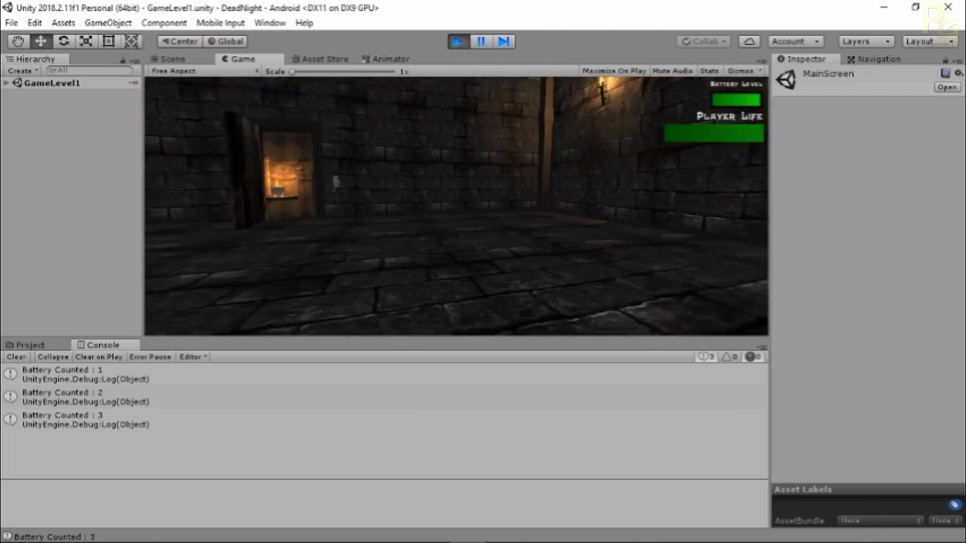
Walk the player across the stone room to the half-open wooden door and line up with its wall lever and doorway.
key(w)
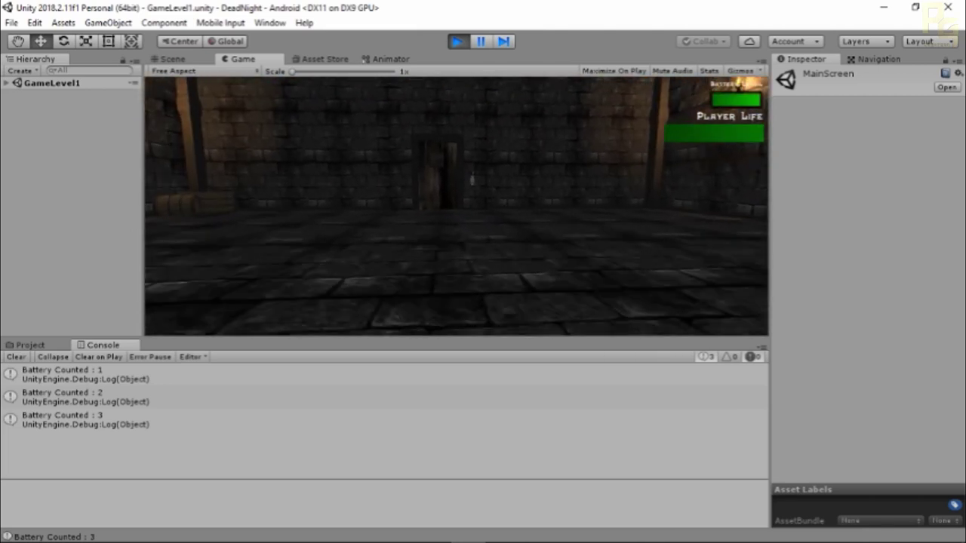
key(w)
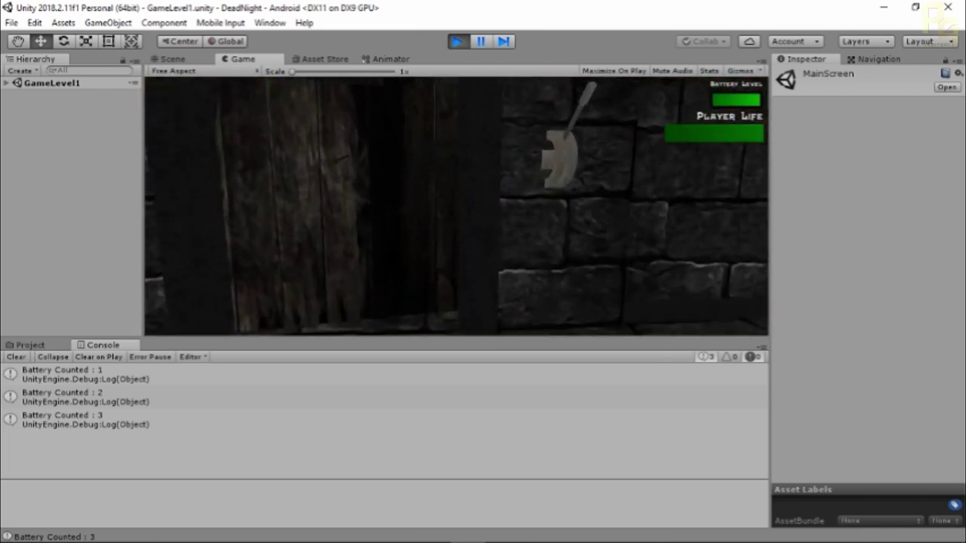
key(s)
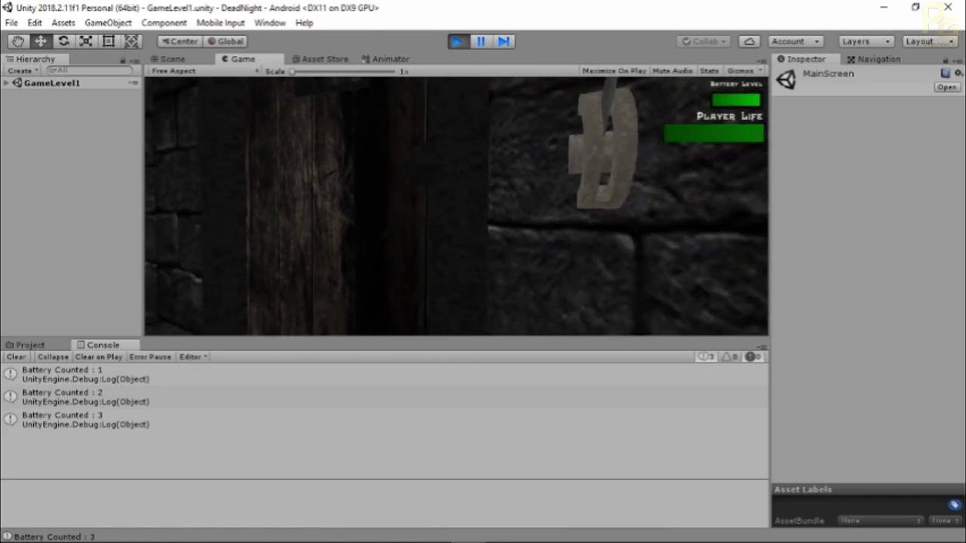
key(d)
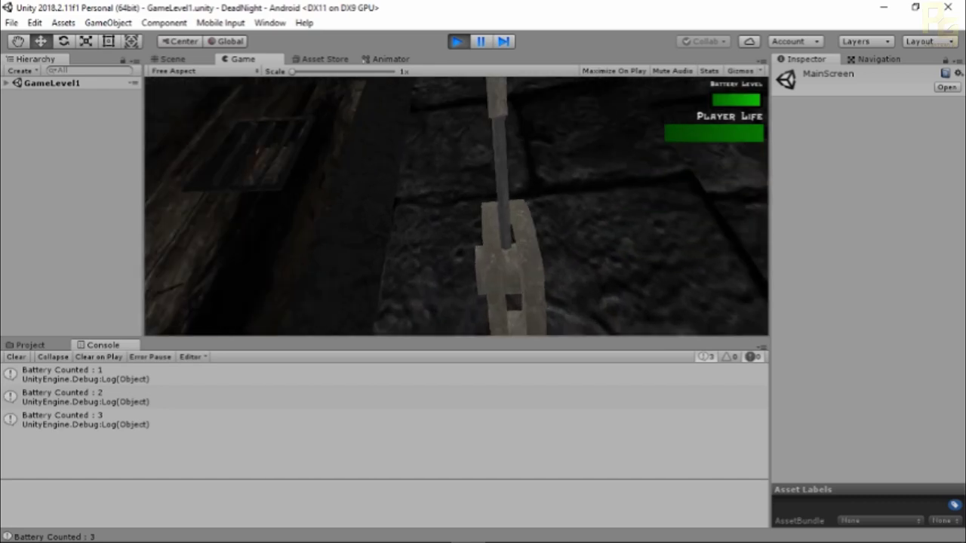
key(w)
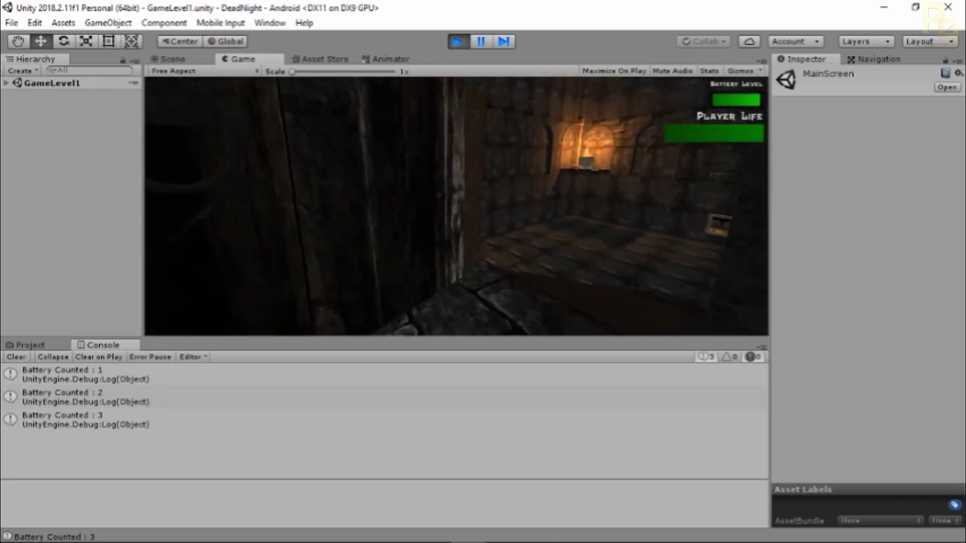
Take the player through the doorway onto the torch-lit hall's staircase, back away to view the door, and return to the top.
key(w)
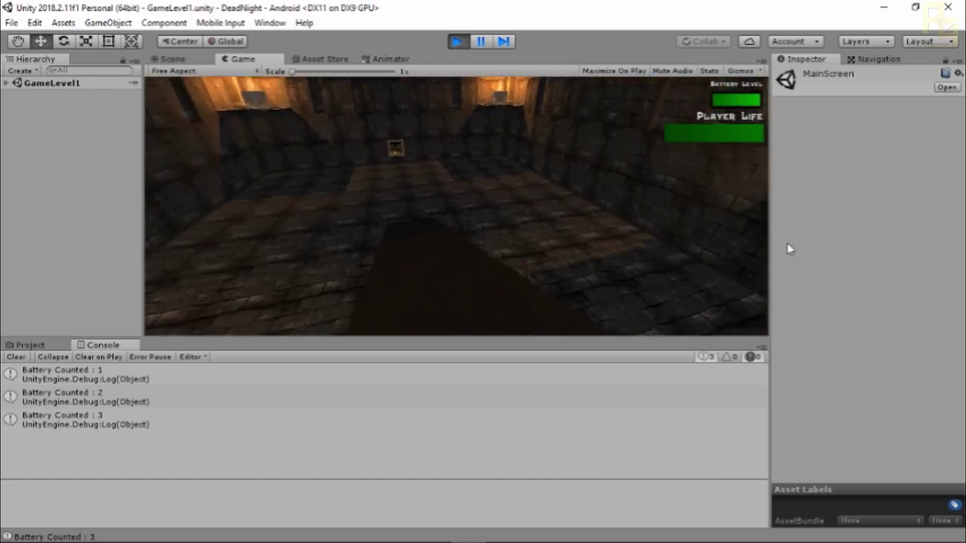
key(w)
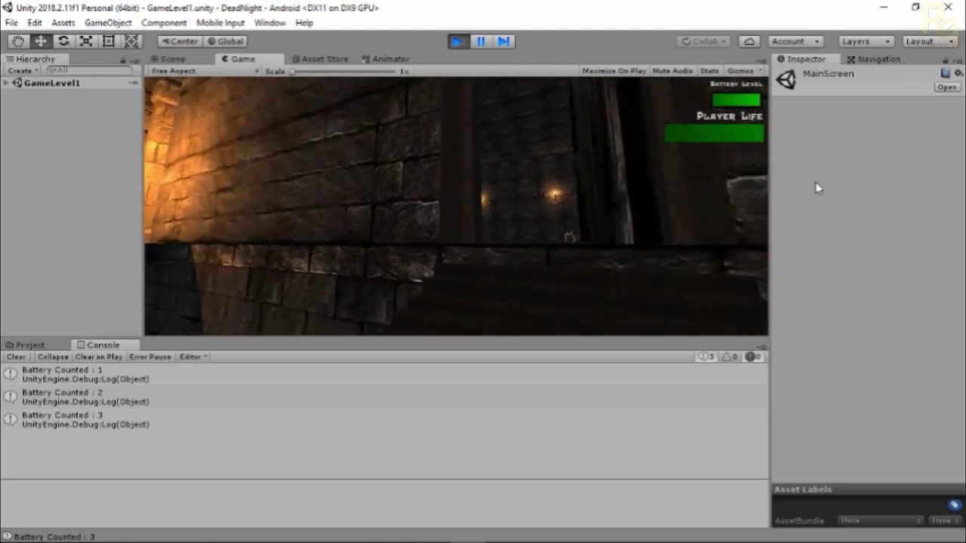
key(s)
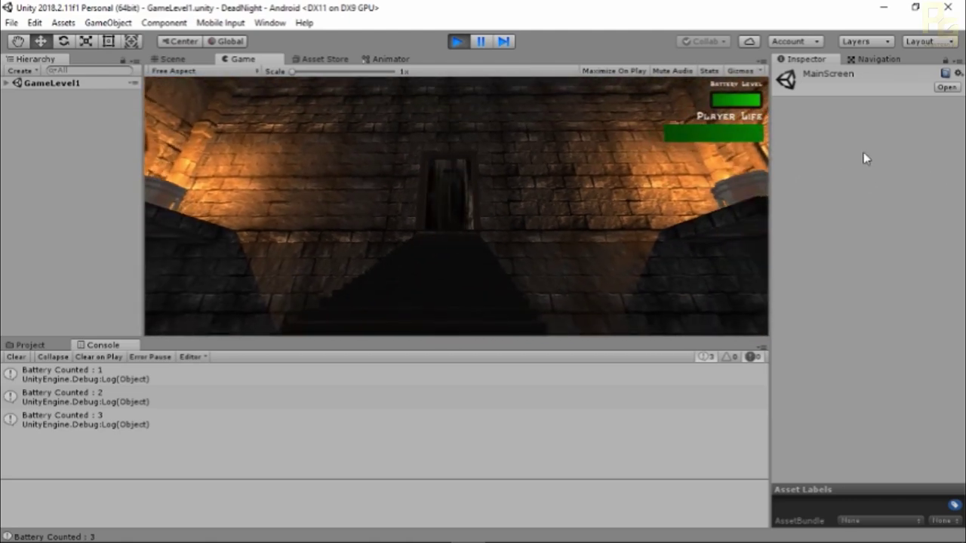
key(w)
key(w)
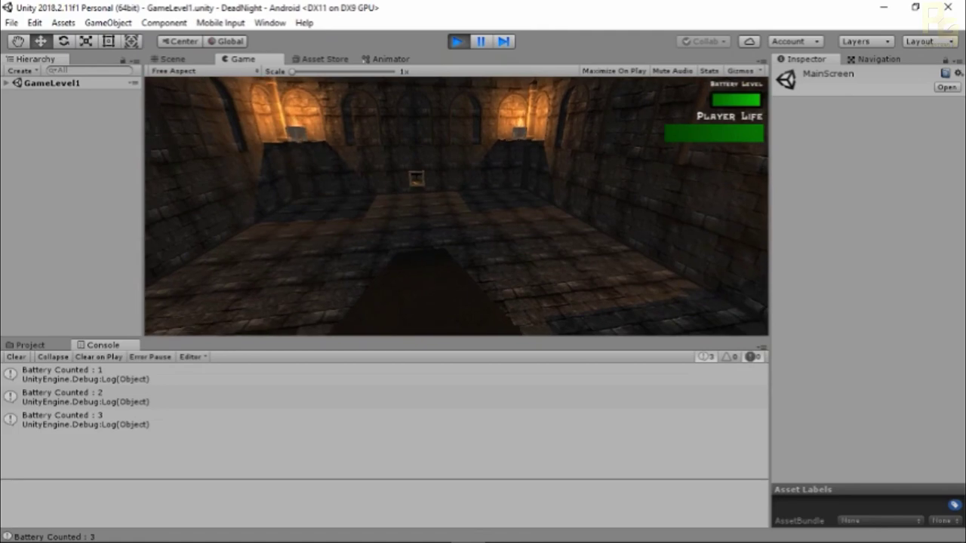
Walk the player down the staircase and across the hall up to the framed campfire scene on the far wall.
key(w)
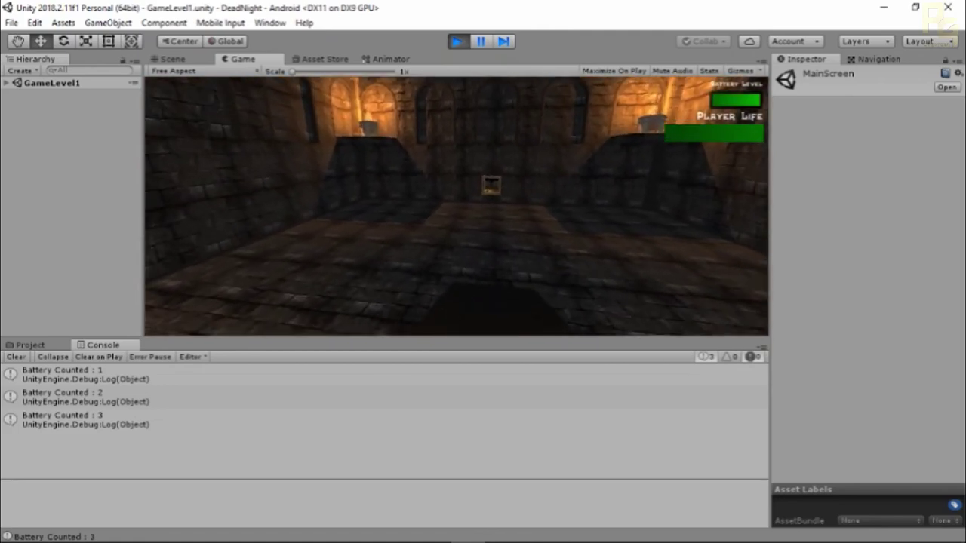
key(w)
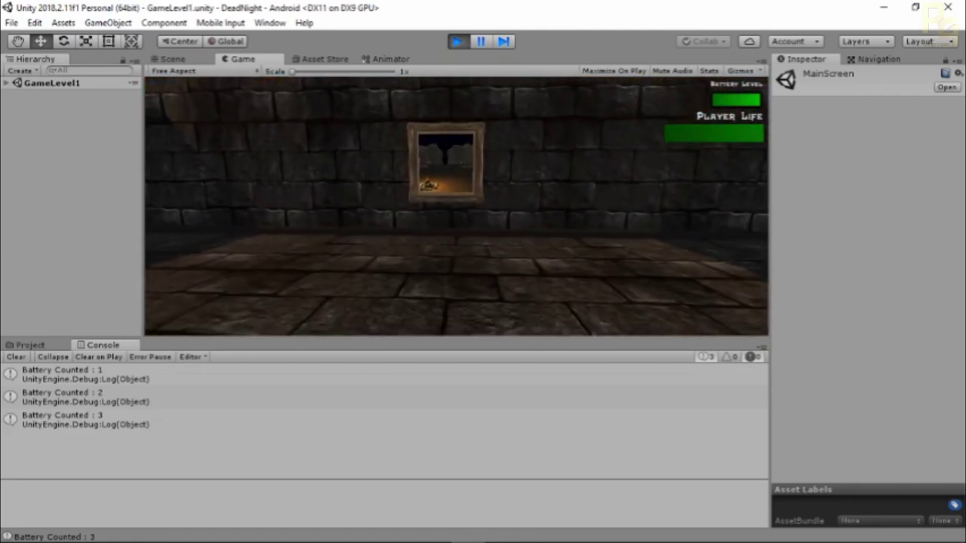
key(w)
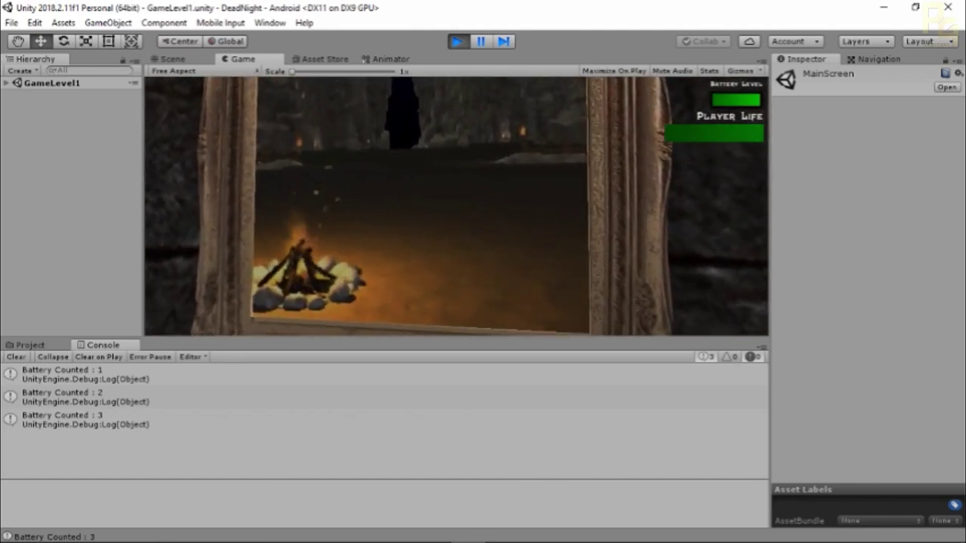
Explore the torch-lit hall around and on the staircase, examining its side walls, corners and raised fire bowls.
key(s)
key(w)
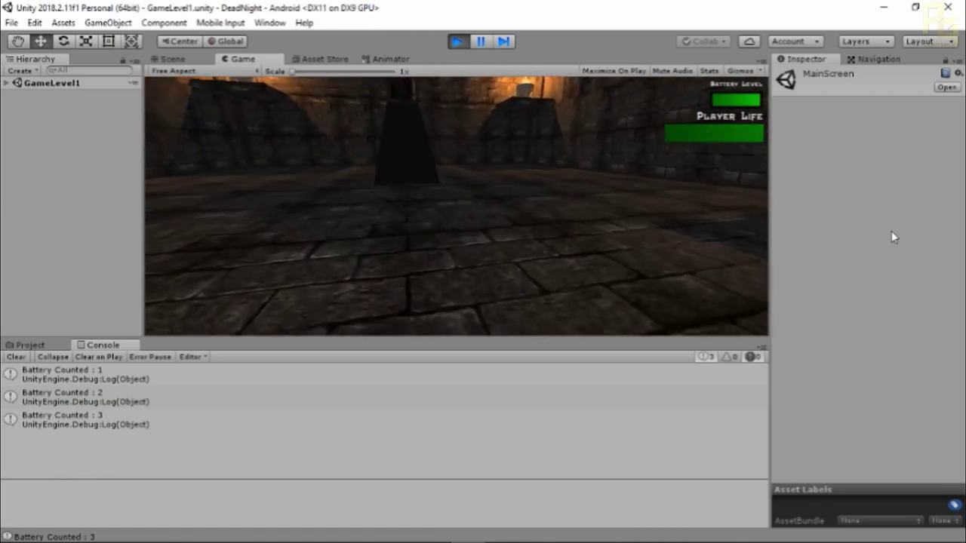
key(w)
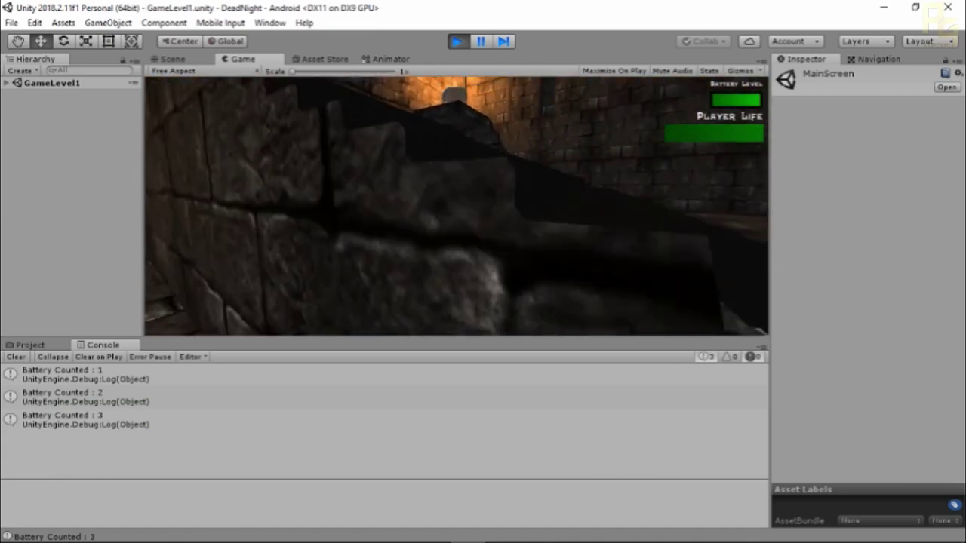
key(w)
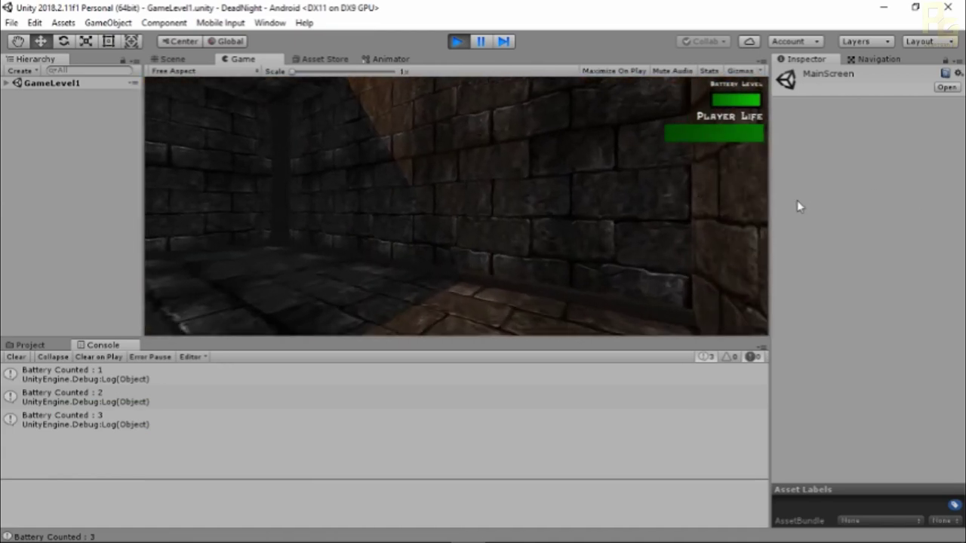
key(w)
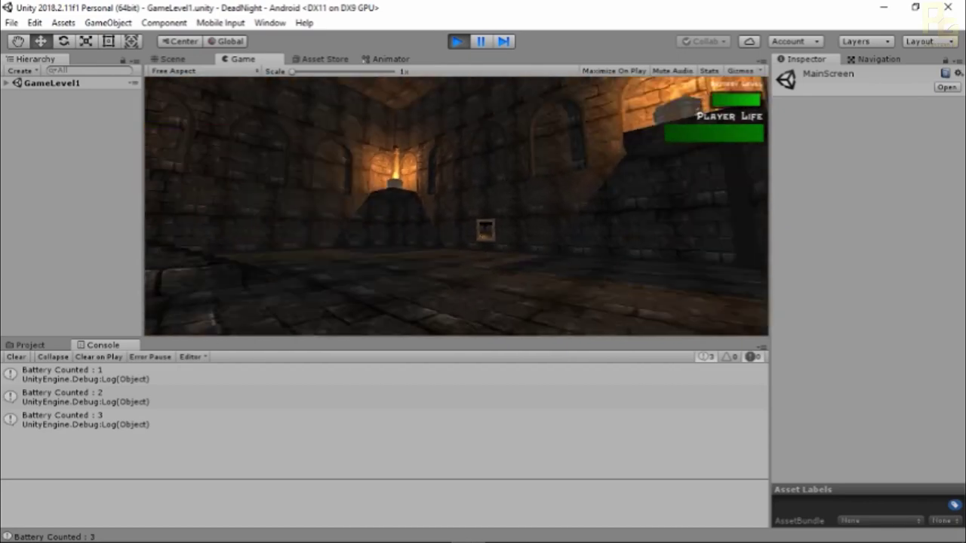
key(w)
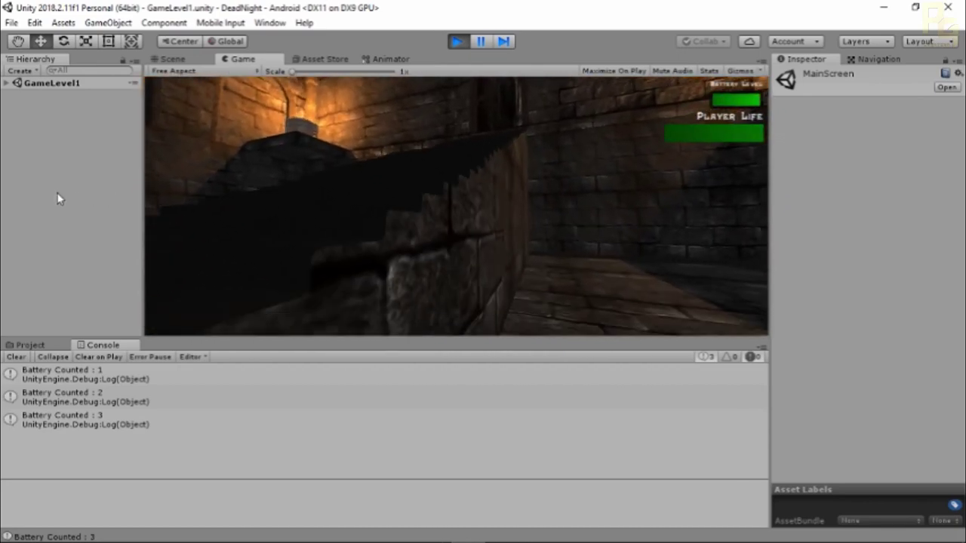
key(w)
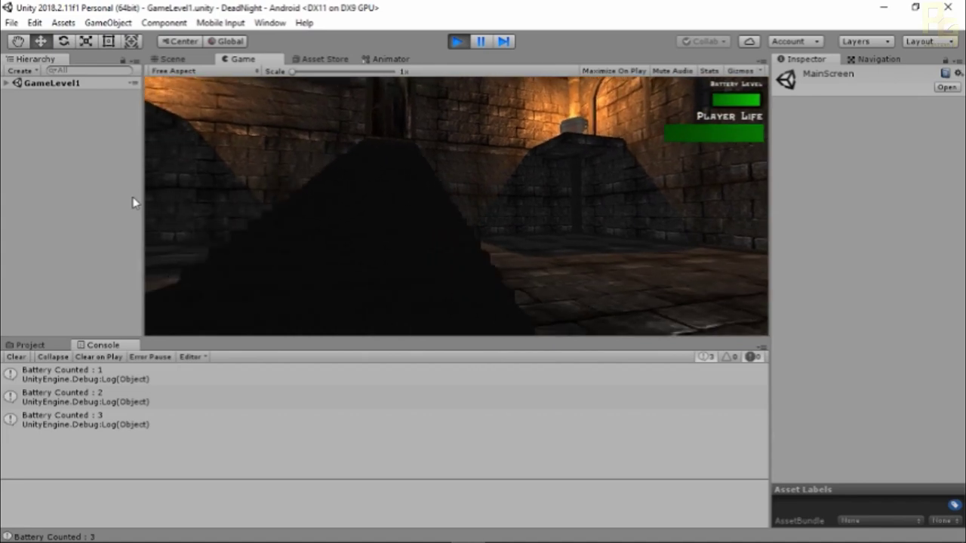
key(w)
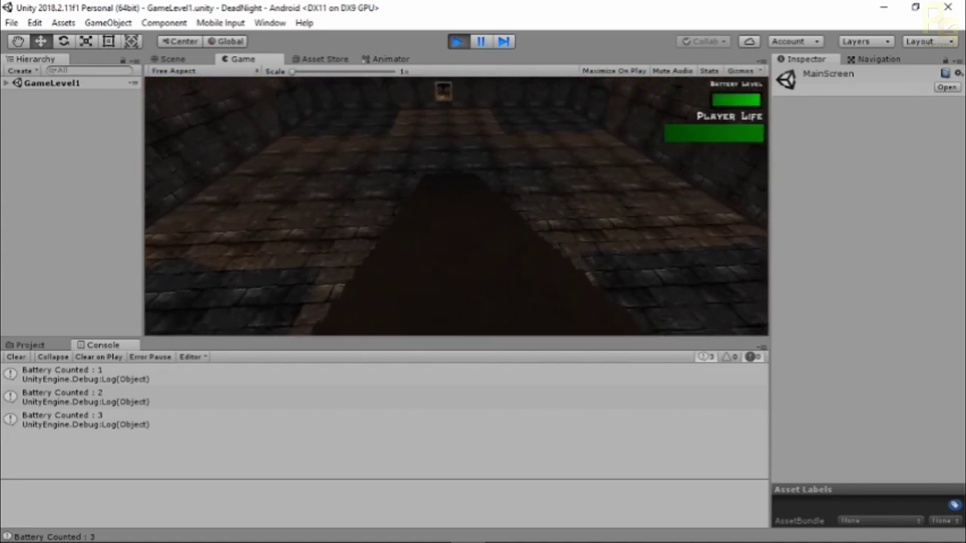
key(w)
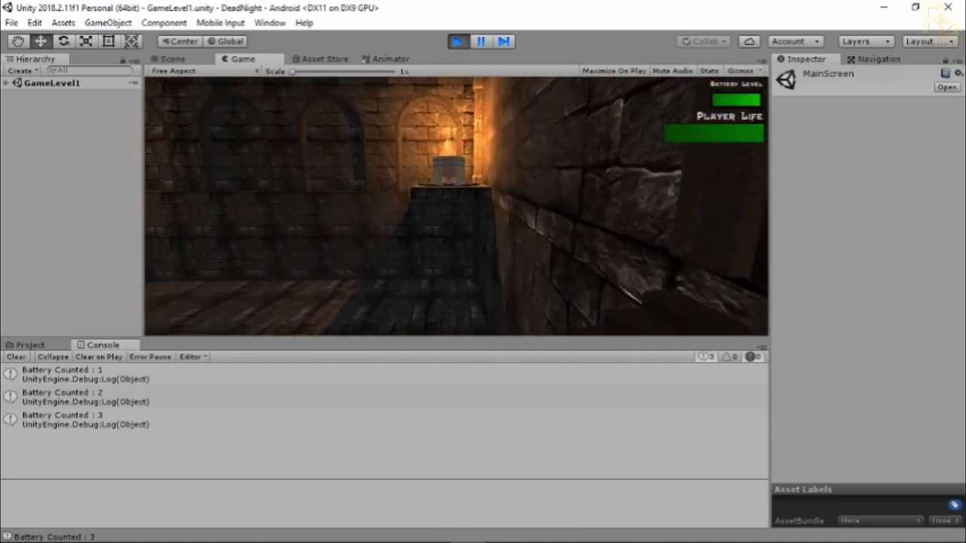
key(w)
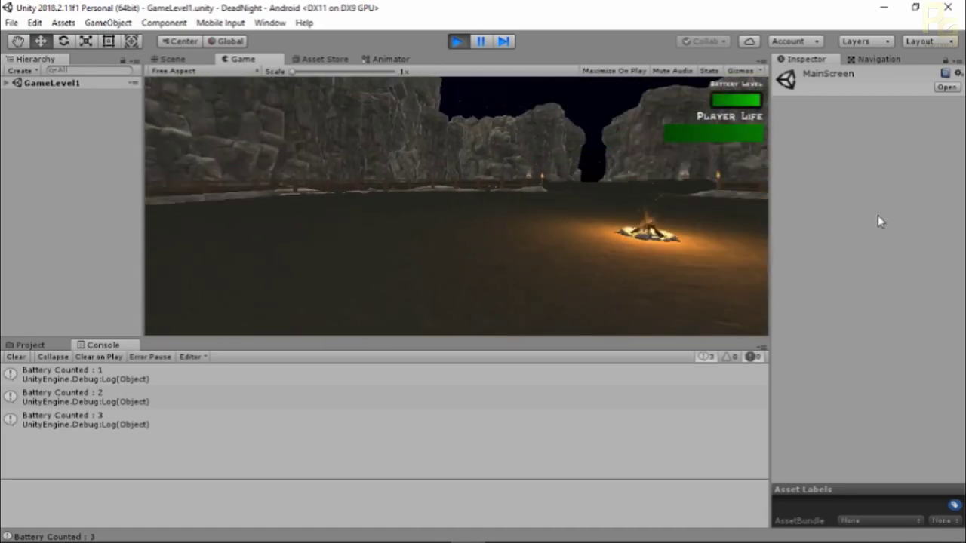
Walk the player over the open ground toward the creature and toggle the flashlight on and off in front of it.
key(w)
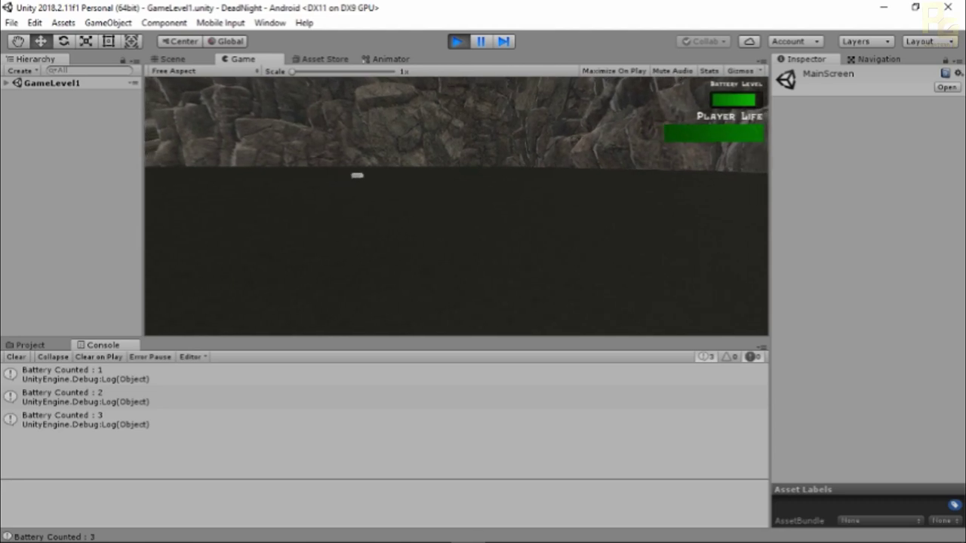
key(f)
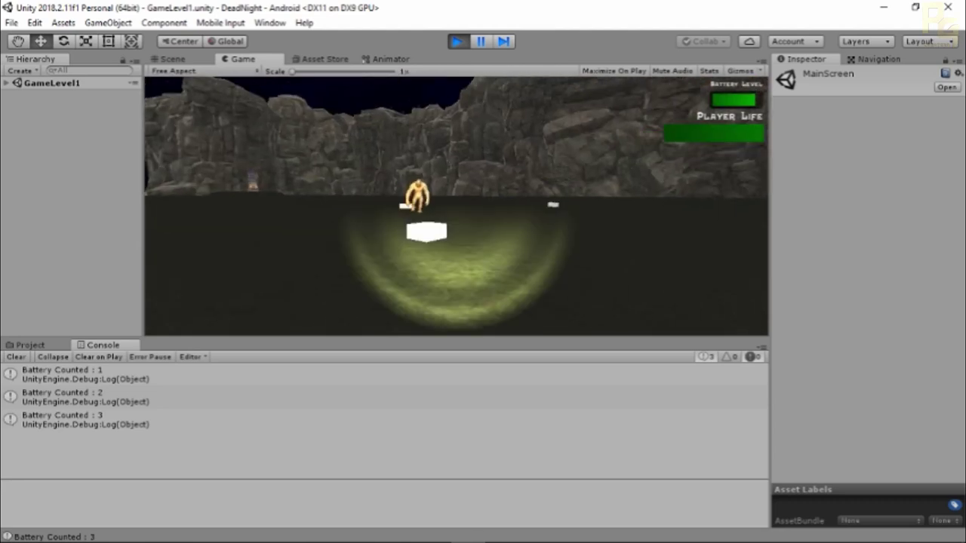
key(w)
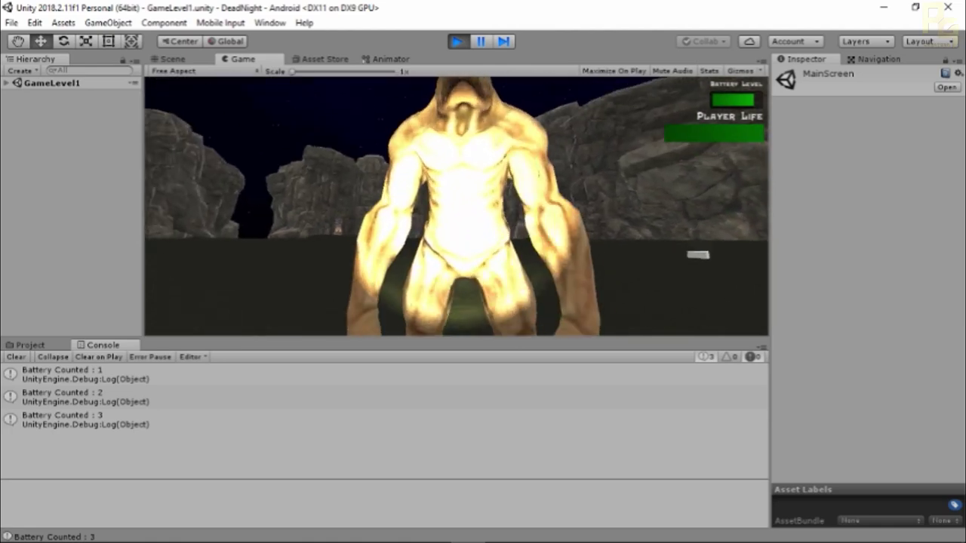
key(f)
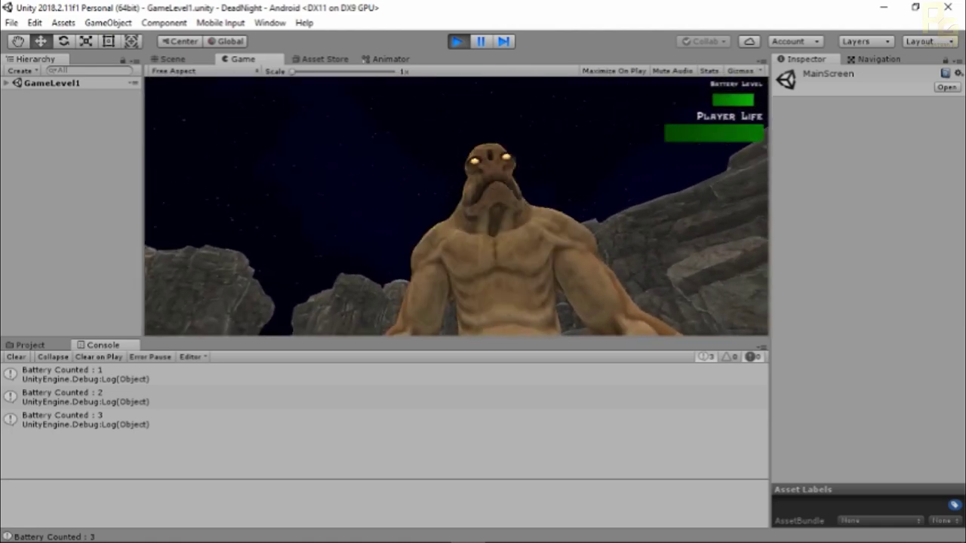
key(f)
key(f)
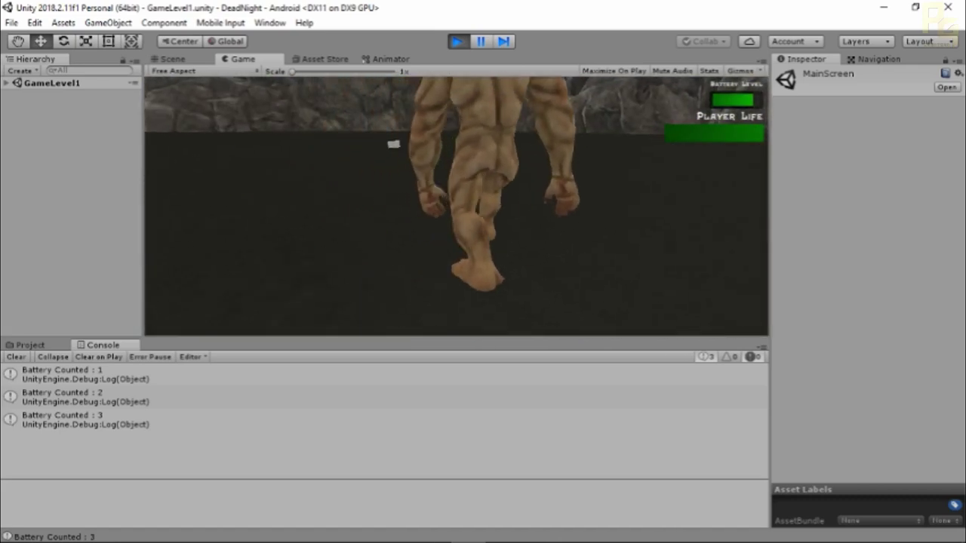
Follow the creature between the white blocks on the open ground, moving in close behind it and backing away.
key(w)
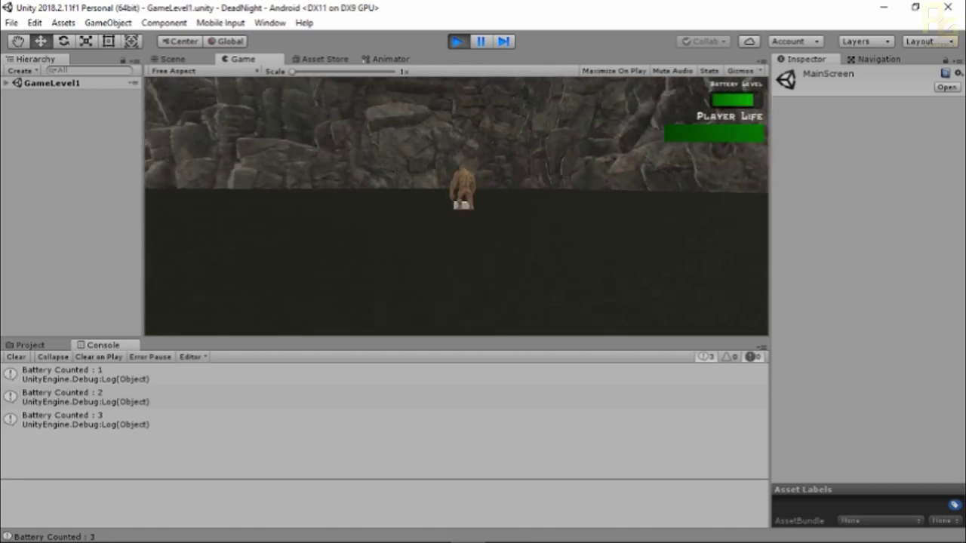
key(w)
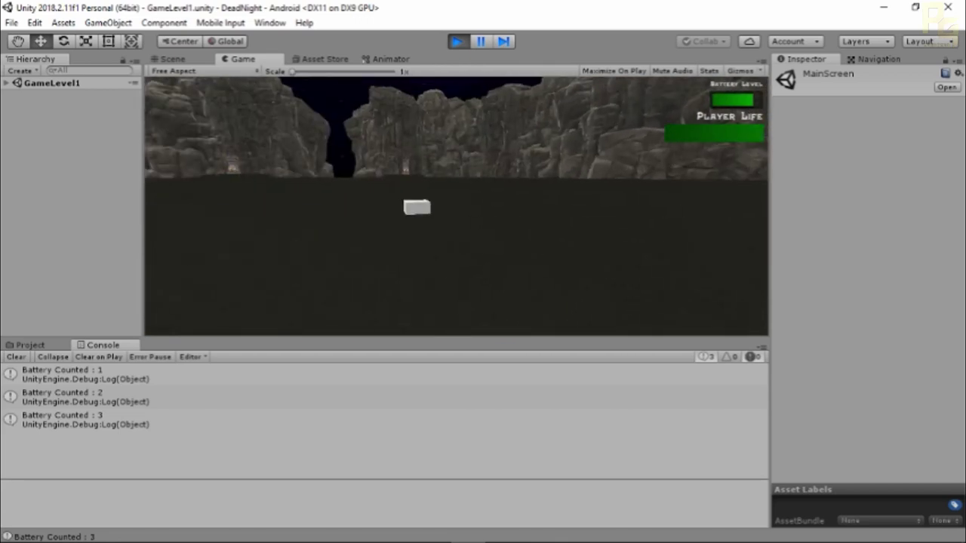
key(w)
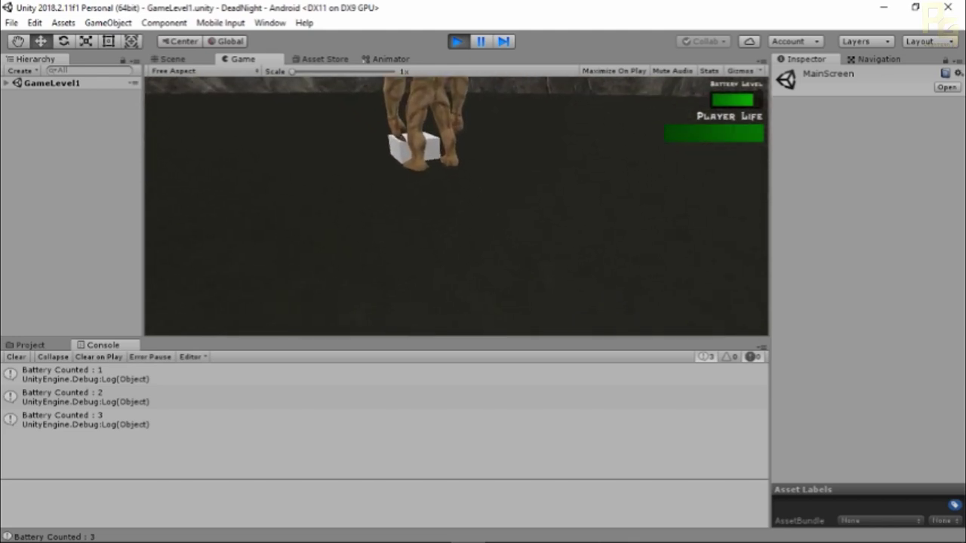
key(w)
key(s)
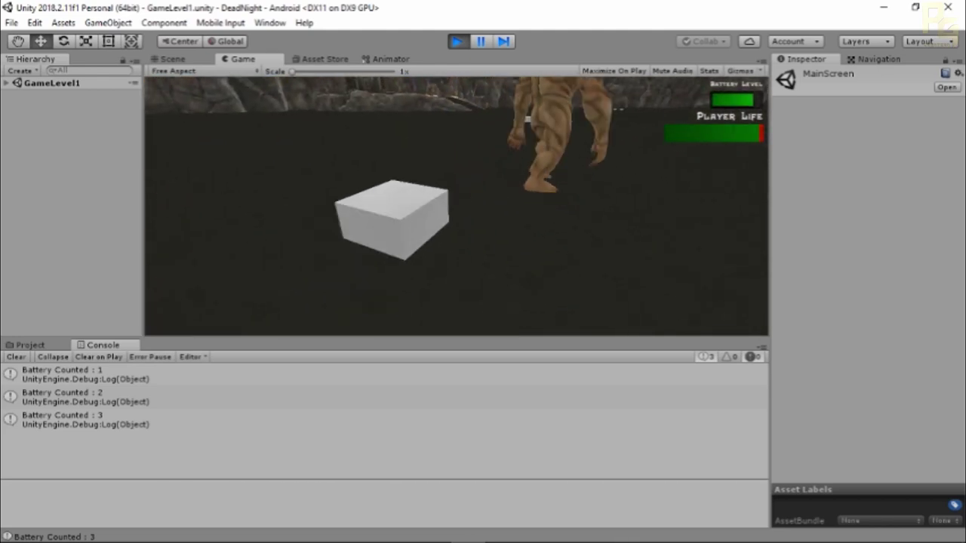
key(d)
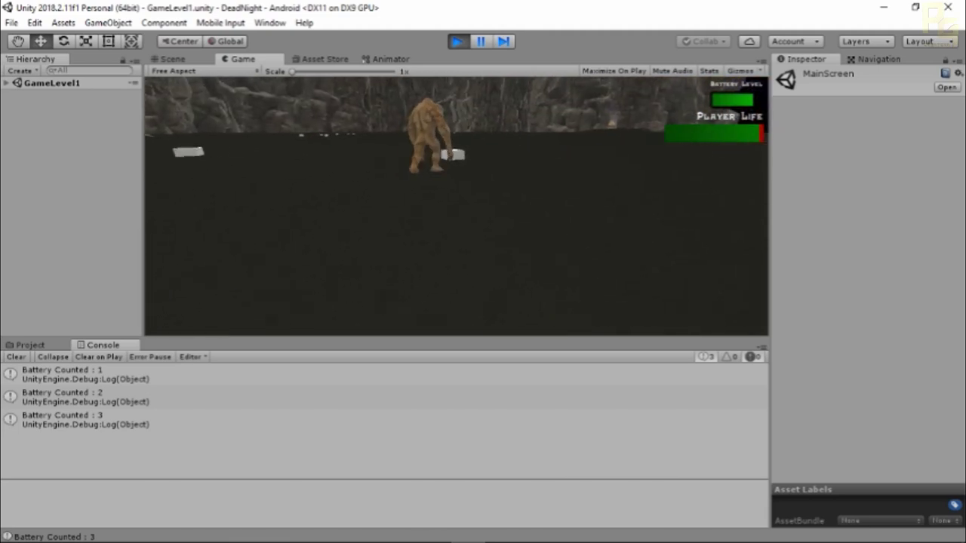
key(w)
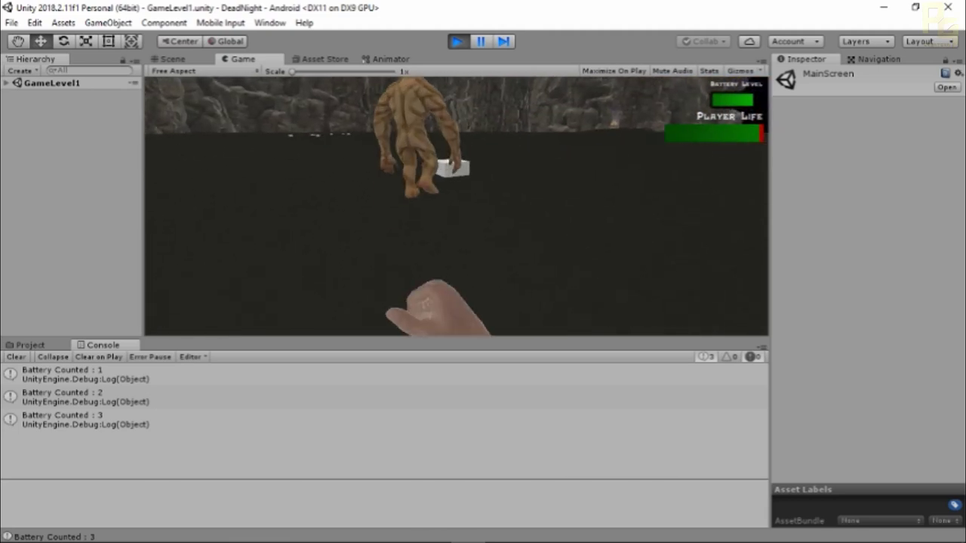
key(s)
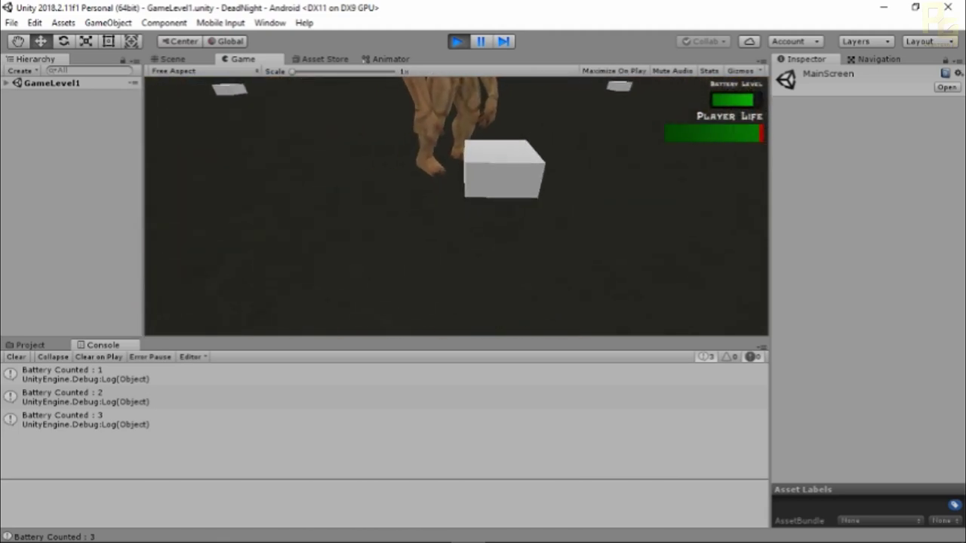
key(w)
key(a)
key(s)
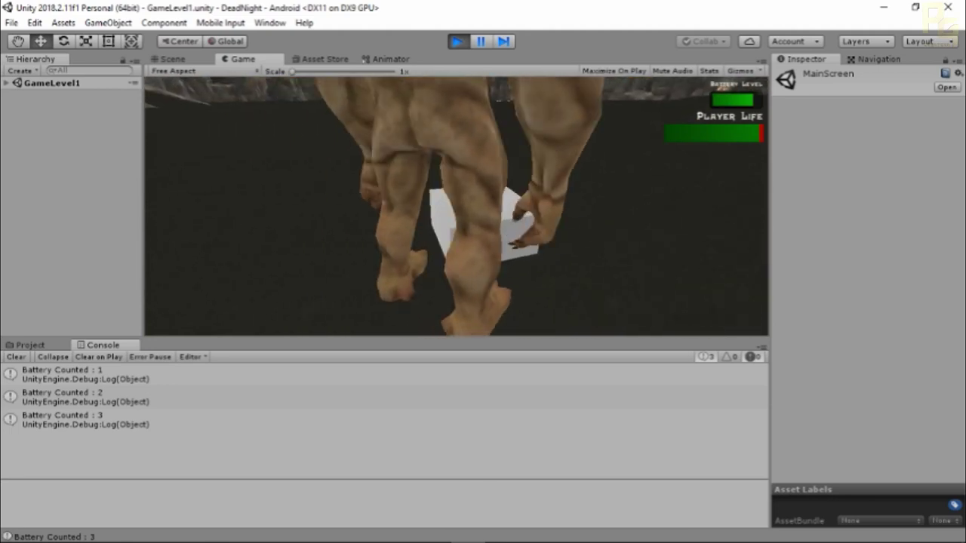
key(w)
key(s)
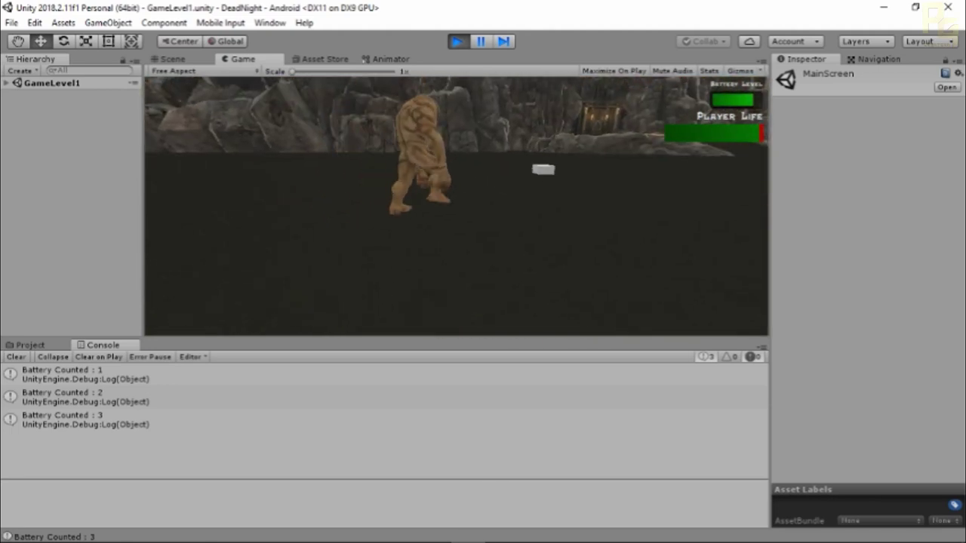
Walk the player away from the creature across the open ground toward the cliffs and toggle the flashlight.
key(w)
key(w)
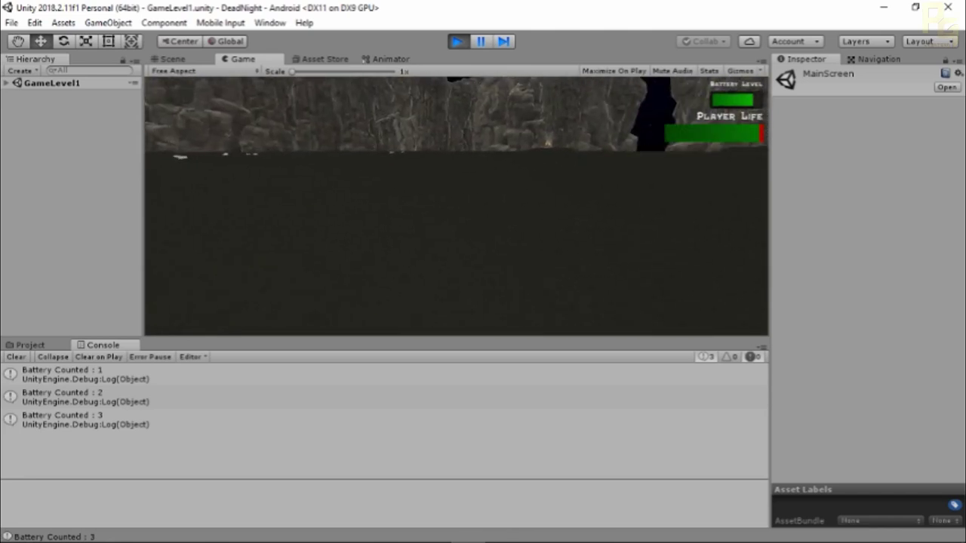
key(f)
key(w)
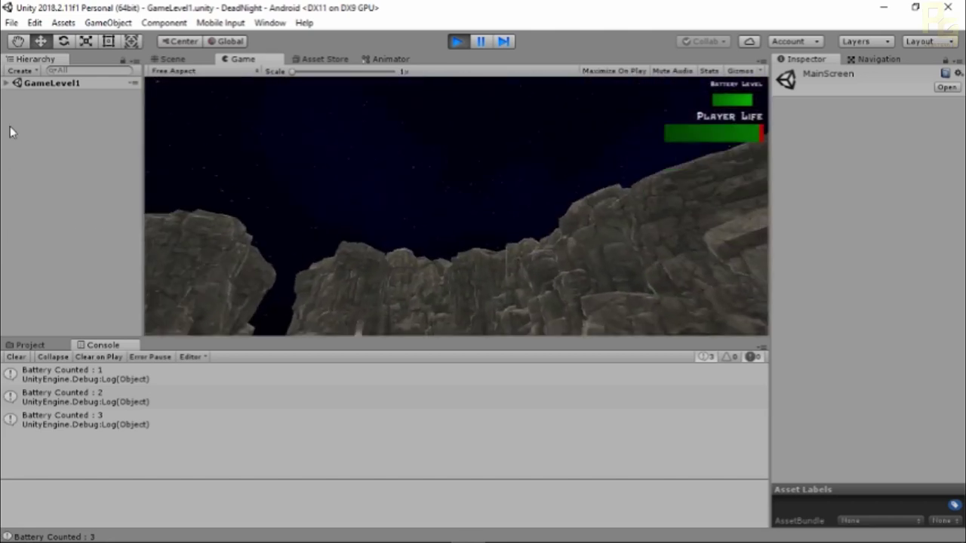
Expand the GameLevel1 scene hierarchy and deactivate the ZWayPoints object.
click(6, 82)
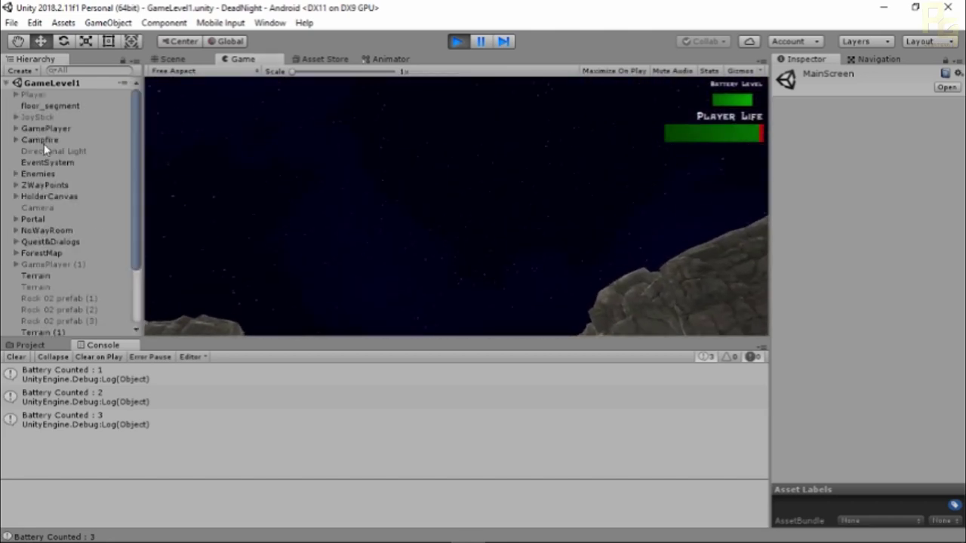
click(39, 186)
click(807, 76)
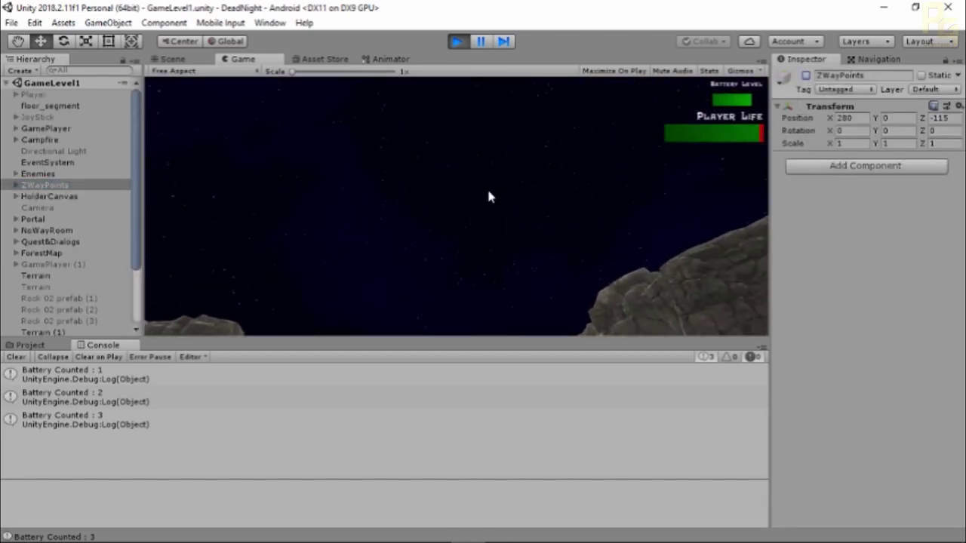
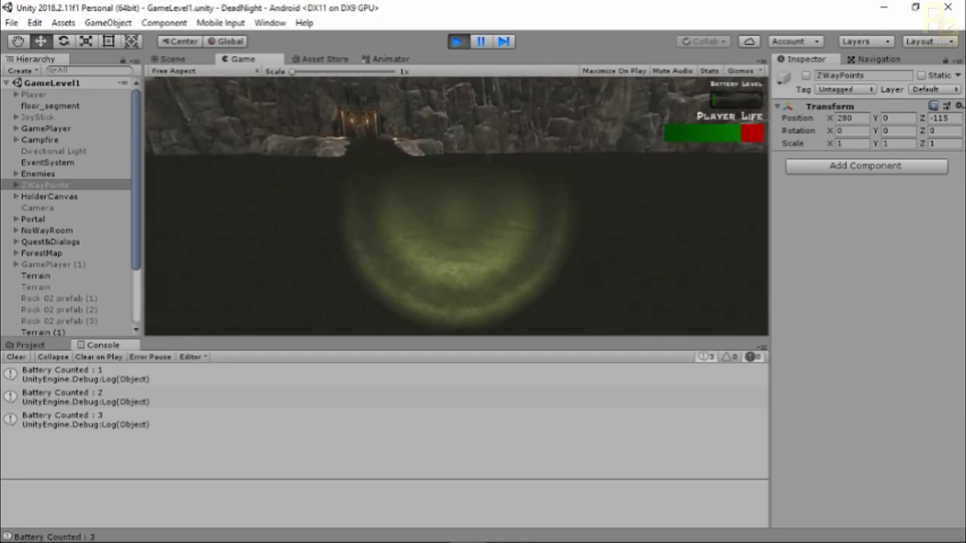
Recharge the flashlight with a new battery and toggle its light while crossing the open ground.
key(r)
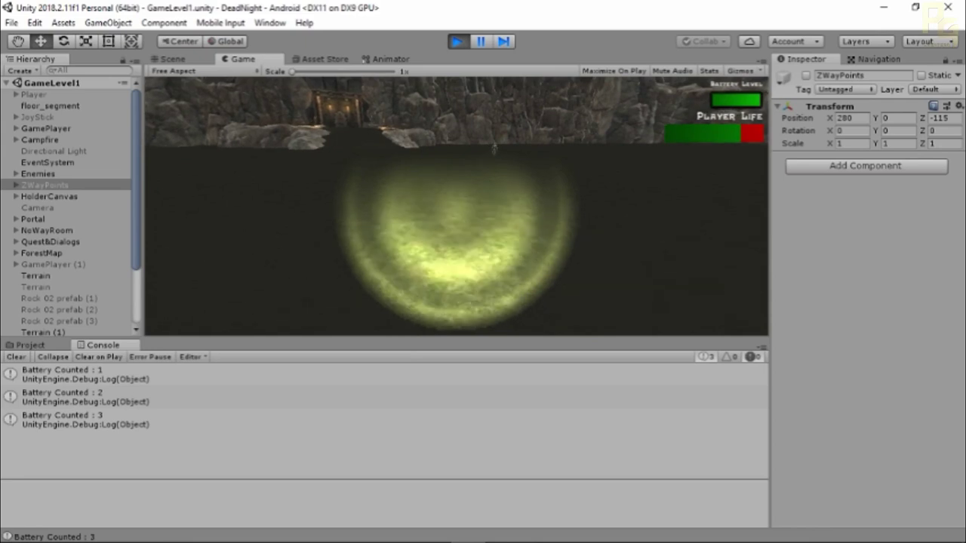
key(f)
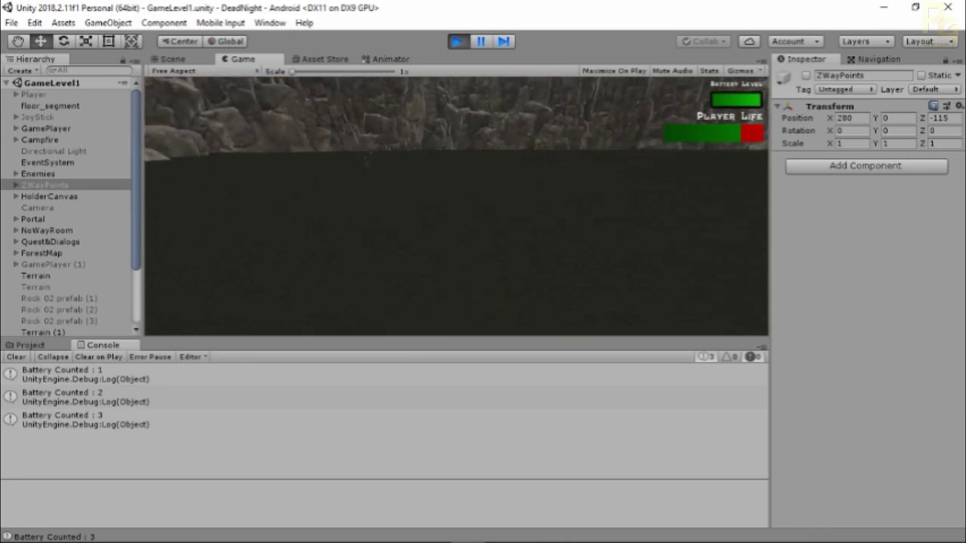
key(f)
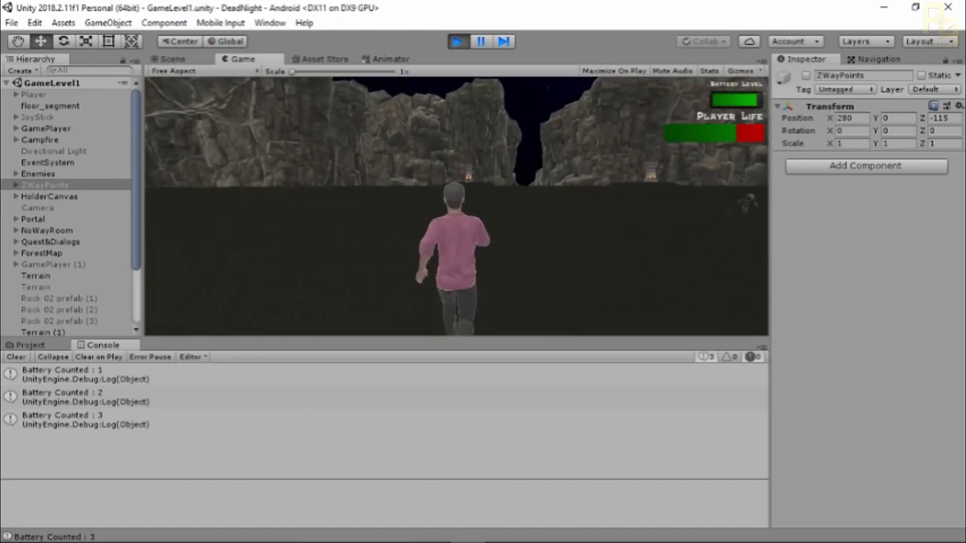
key(f)
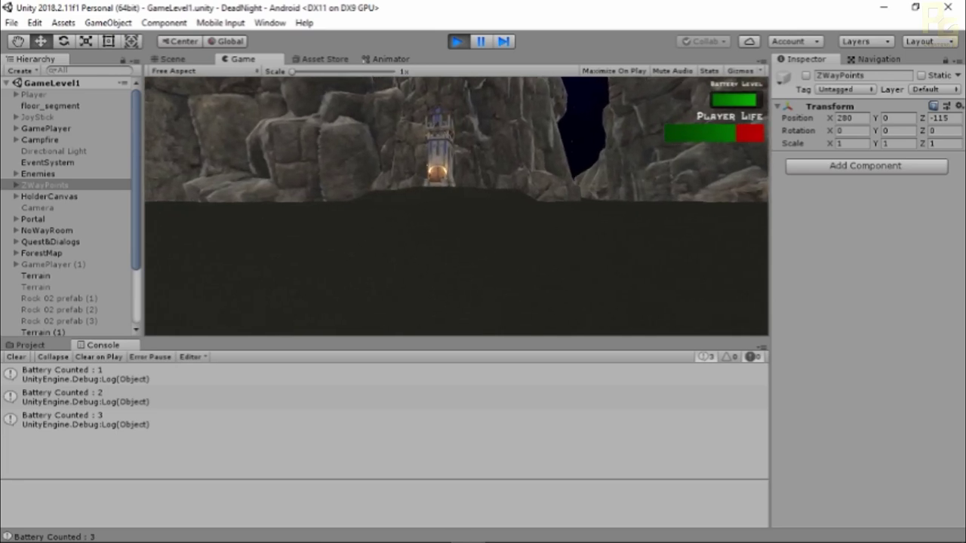
Walk the player up to the torch-lit tower in the cliffs and enter through its wooden double door.
key(w)
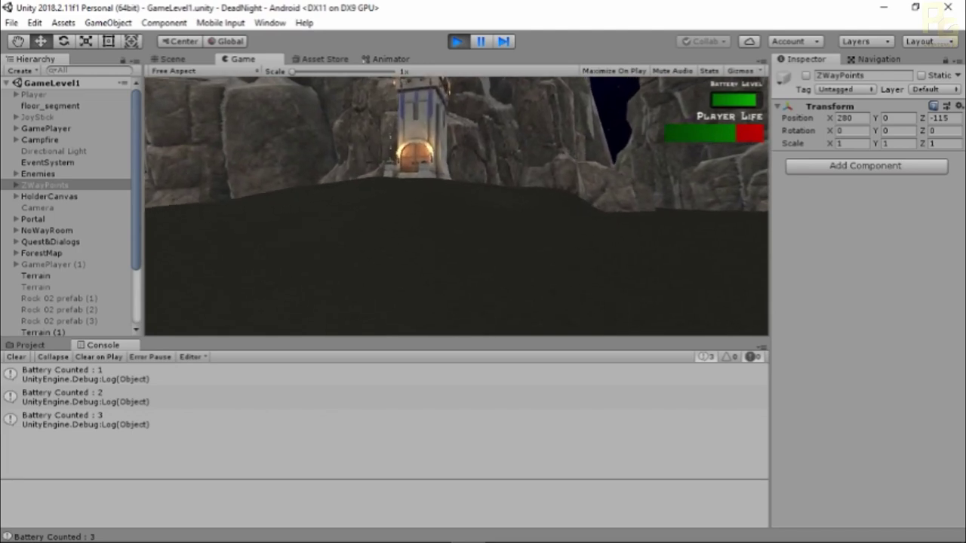
key(w)
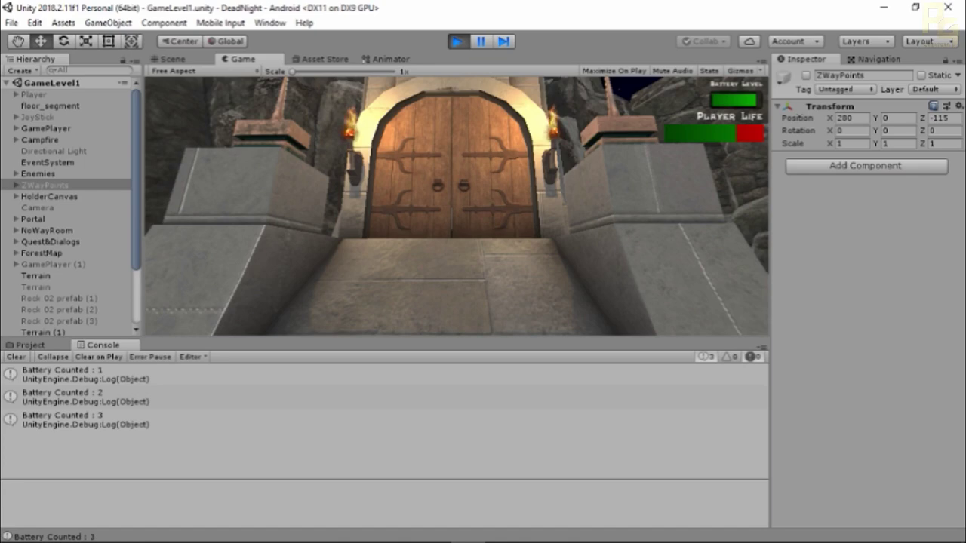
key(s)
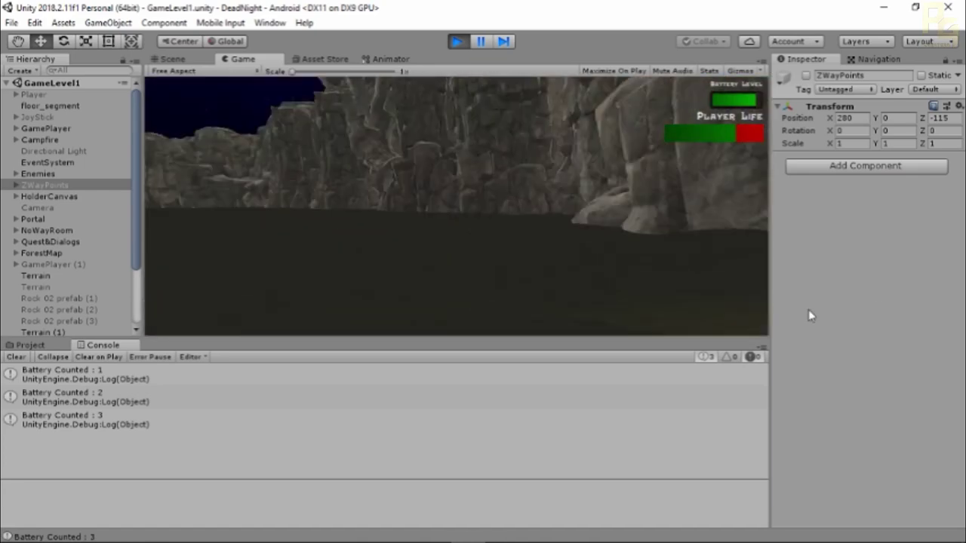
key(w)
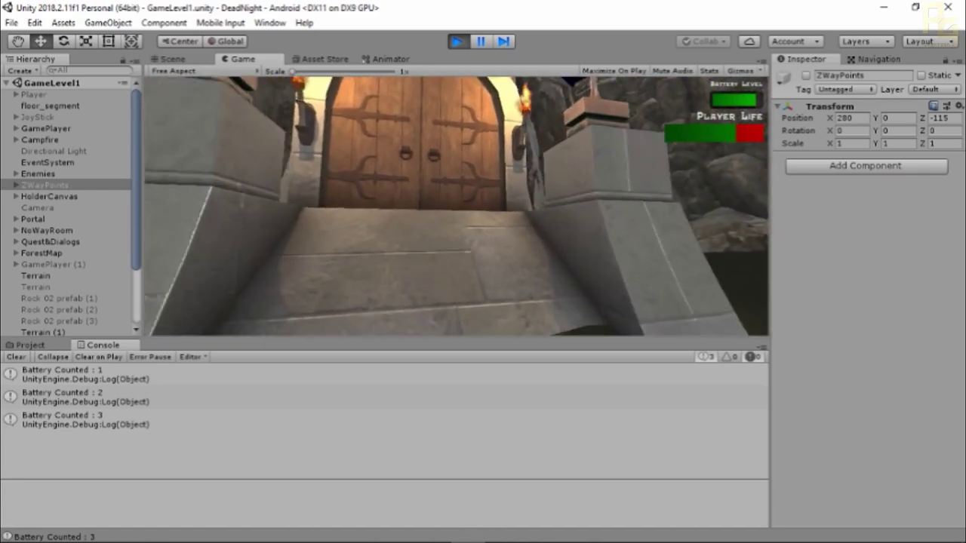
key(w)
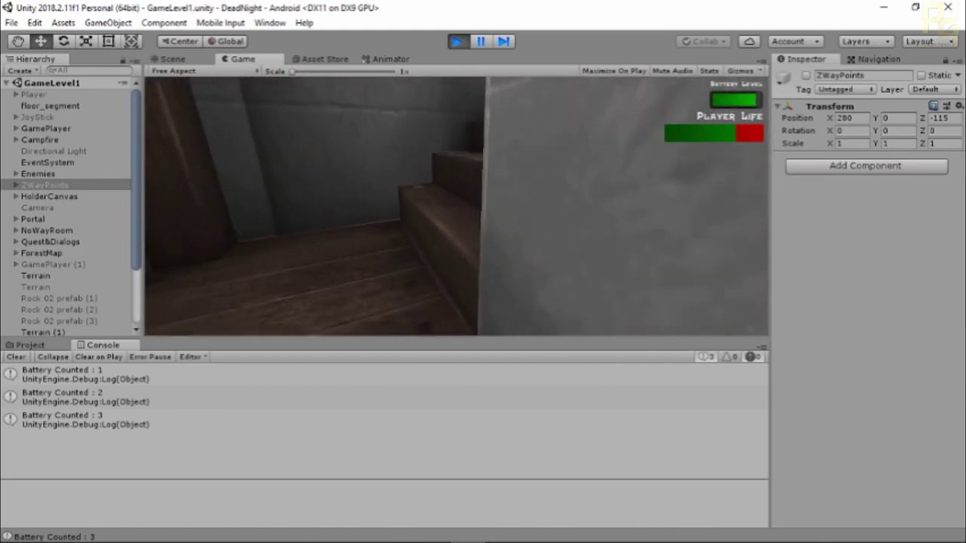
Climb the tower's wooden stairs and ladder up to the windowed top floor.
key(w)
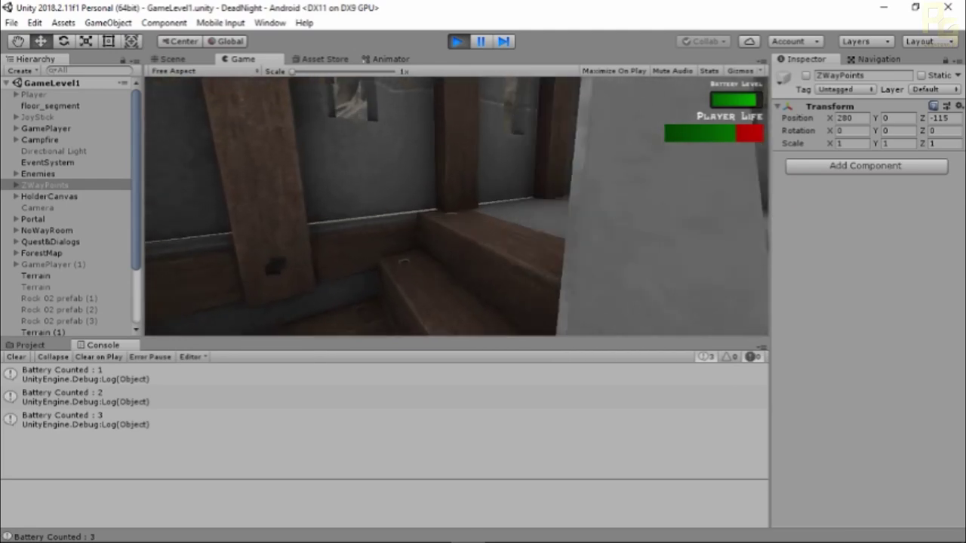
key(w)
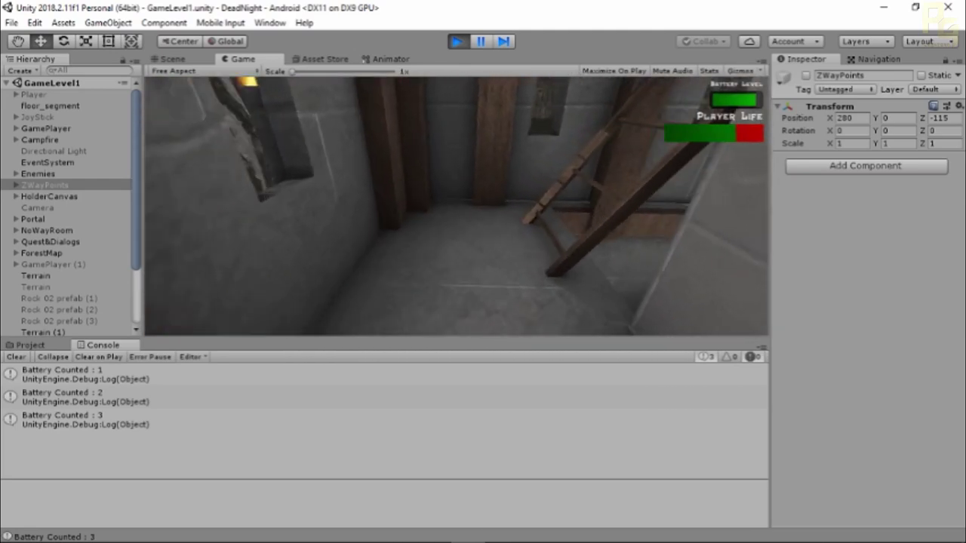
key(w)
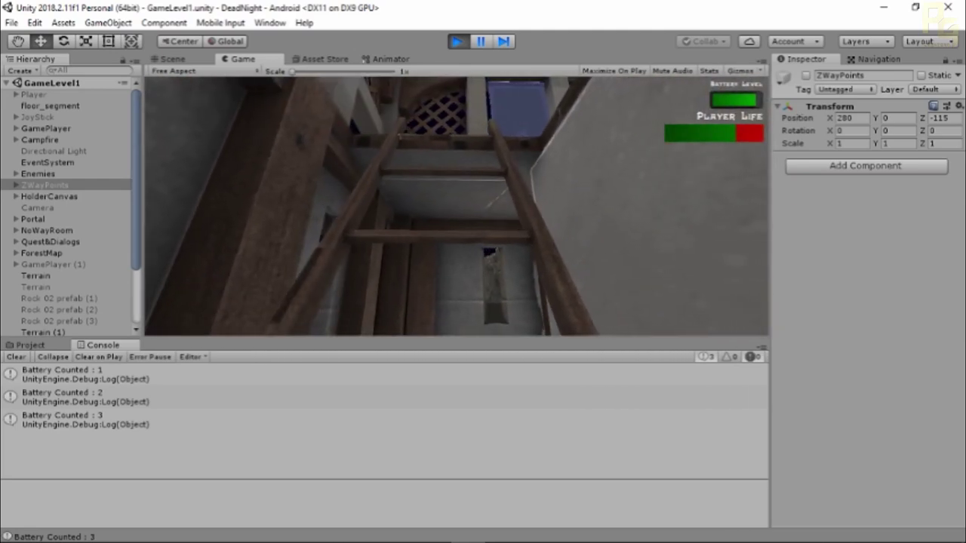
key(w)
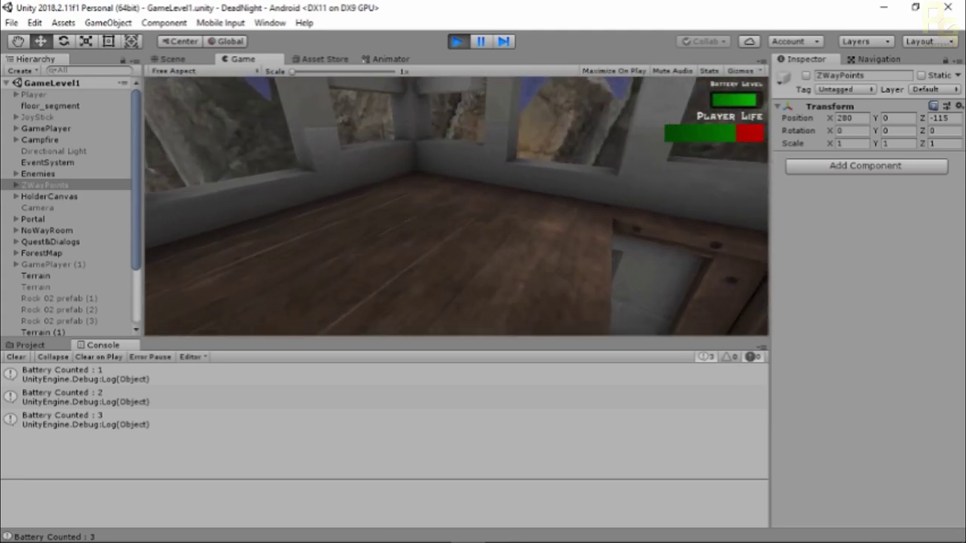
key(s)
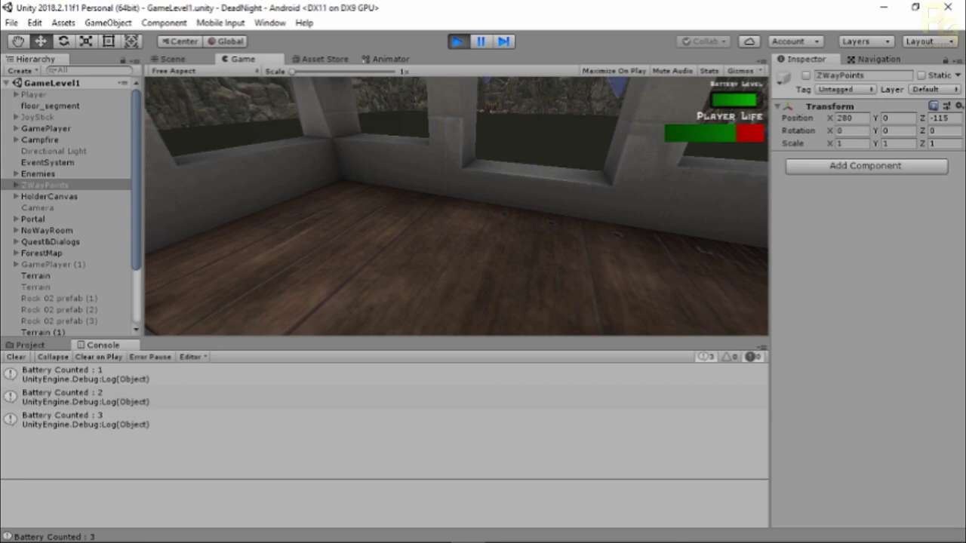
Descend through the floor opening and down the tower stairs back to the wooden double door.
key(w)
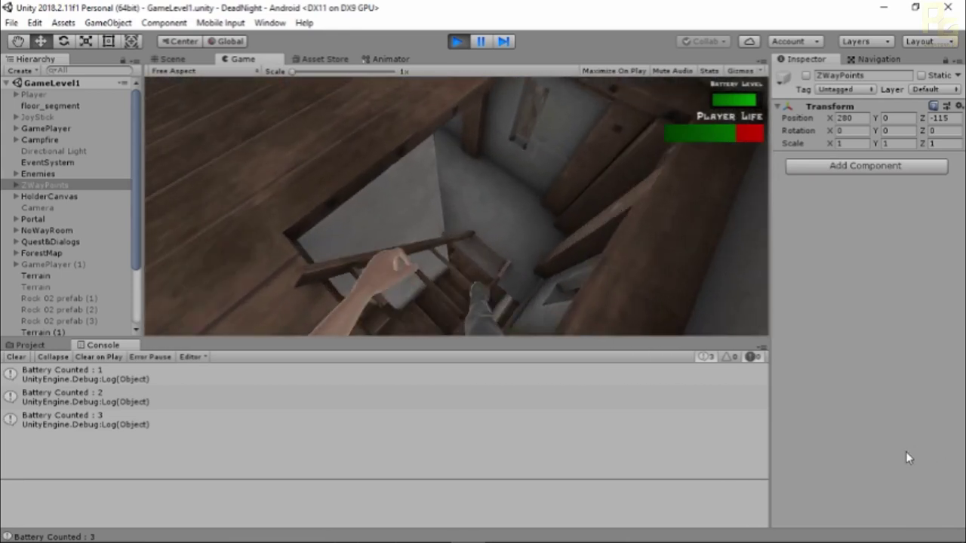
key(w)
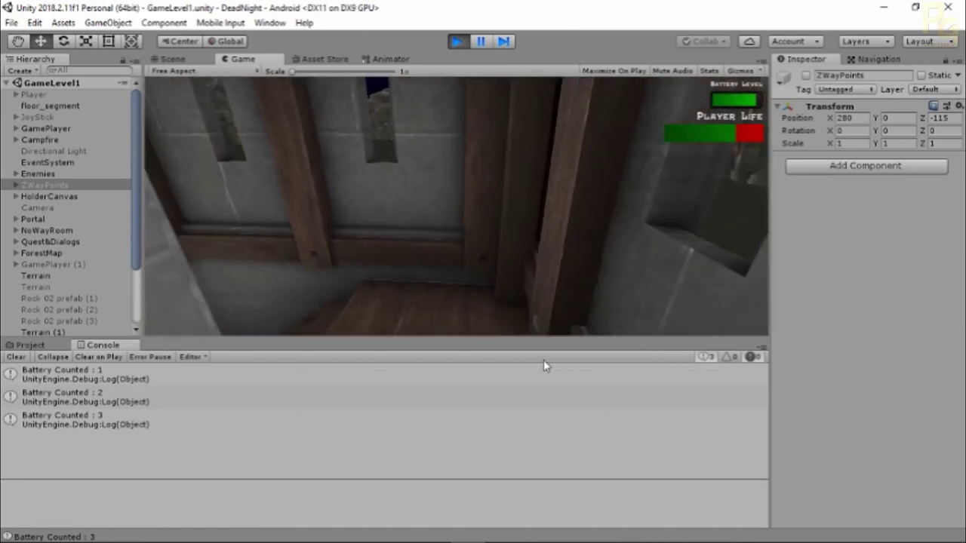
key(w)
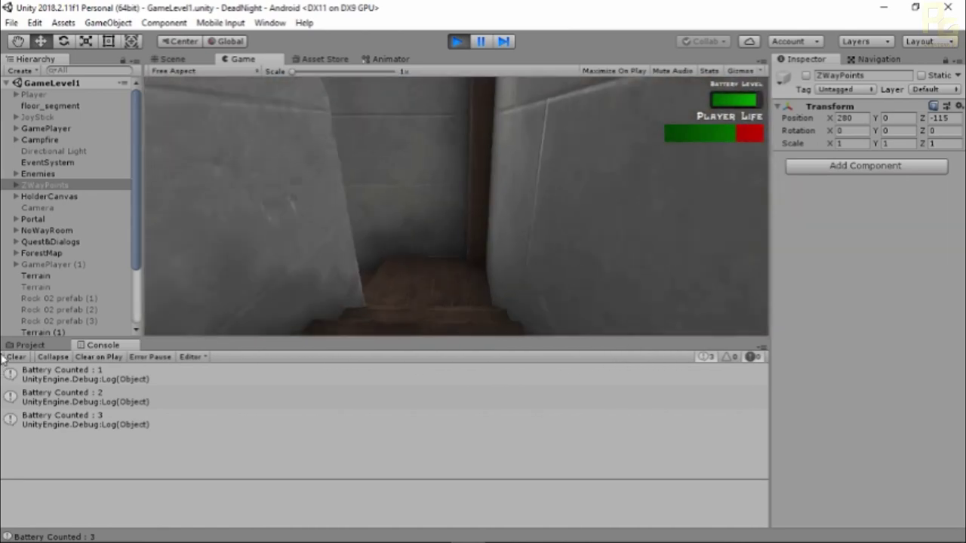
key(w)
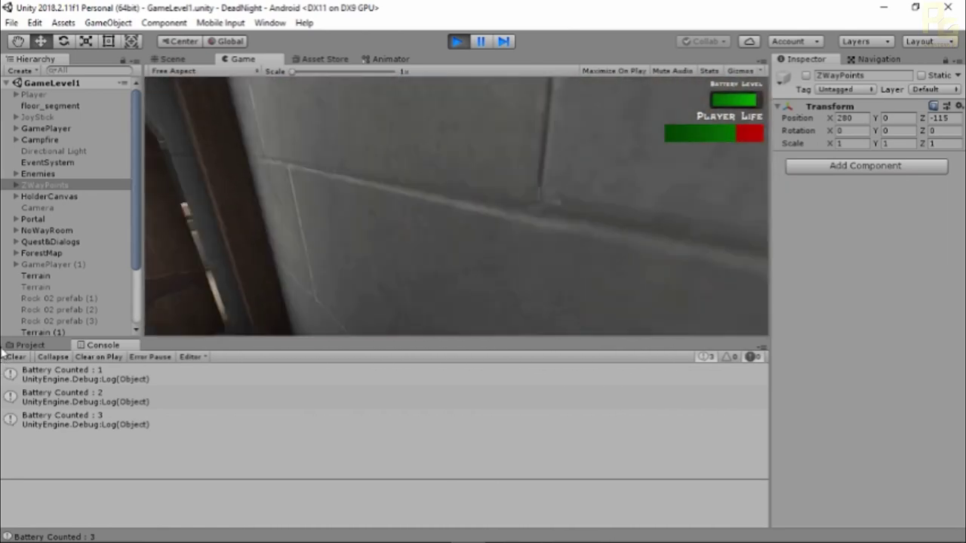
key(w)
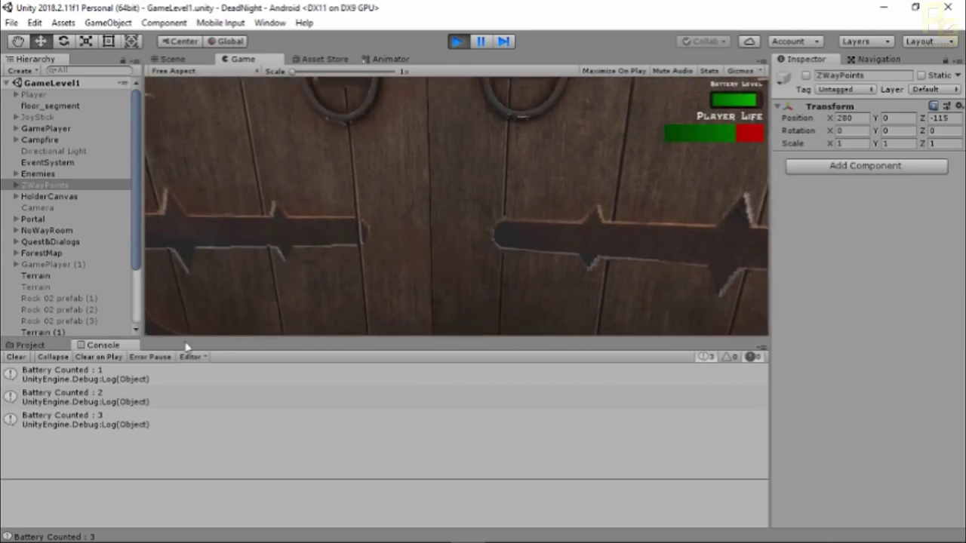
Leave the tower and walk the player toward the narrow gap between the cliffs.
key(f)
key(w)
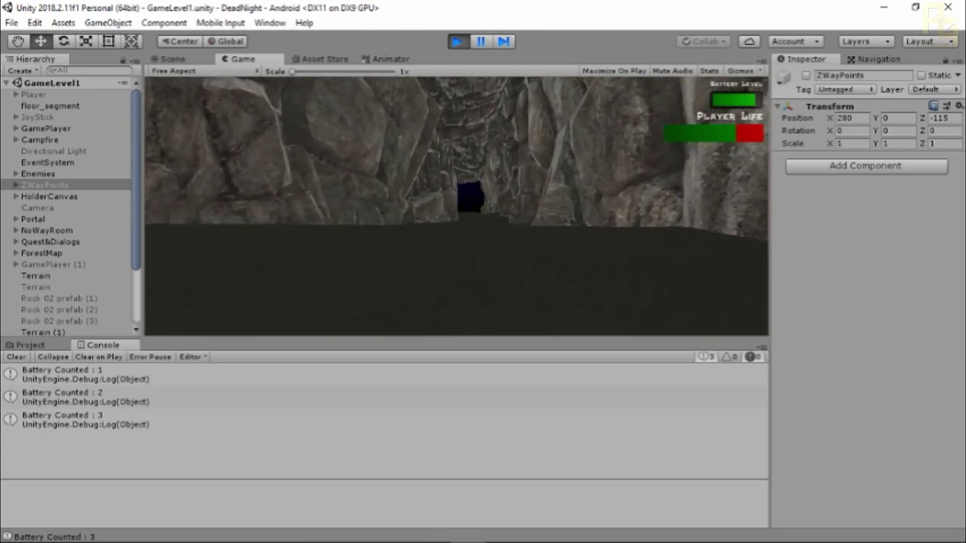
key(w)
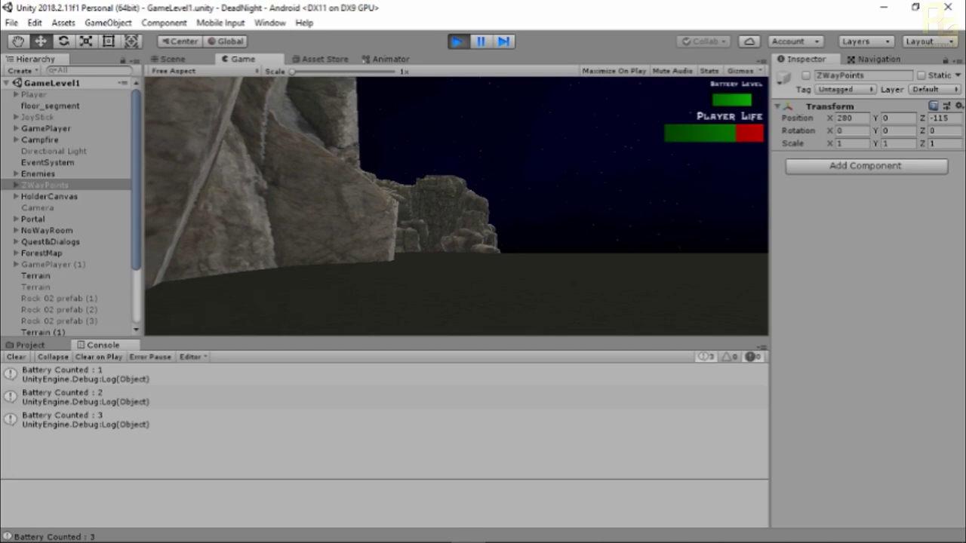
Walk the player along the dark brick wall and the rock cliffs outside, and pause the game.
key(w)
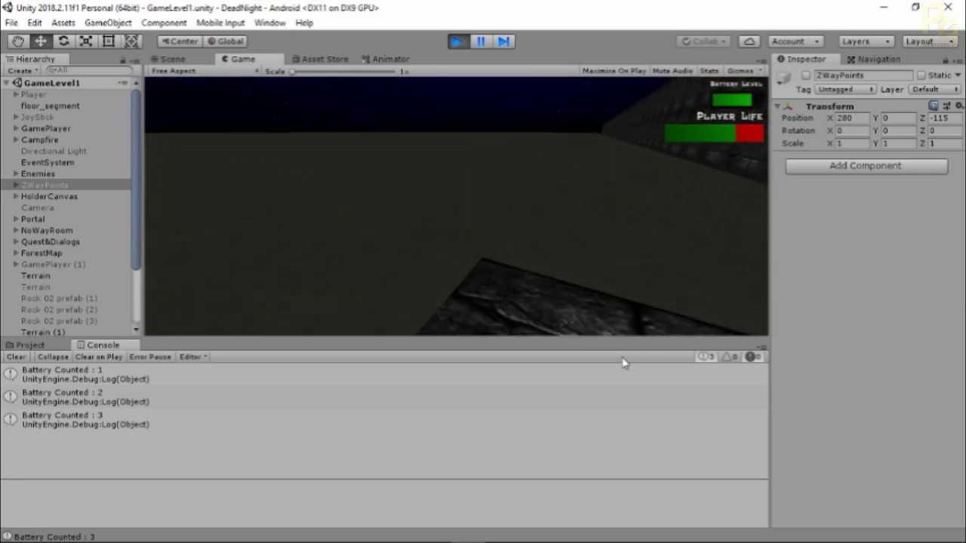
key(w)
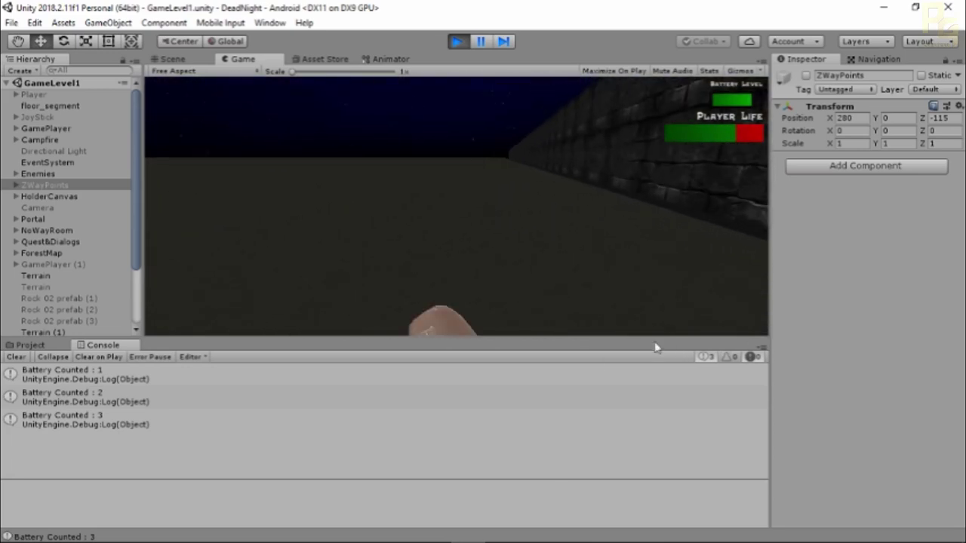
key(w)
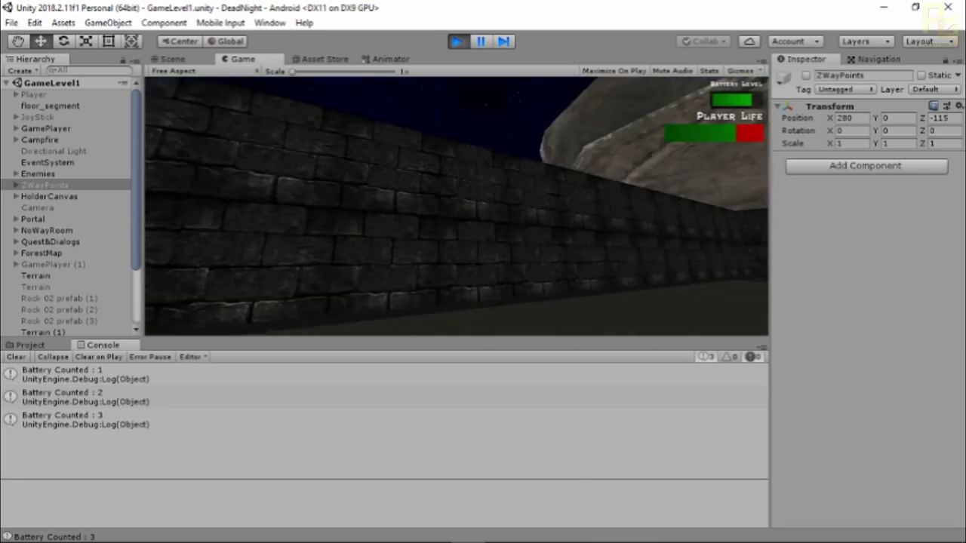
key(w)
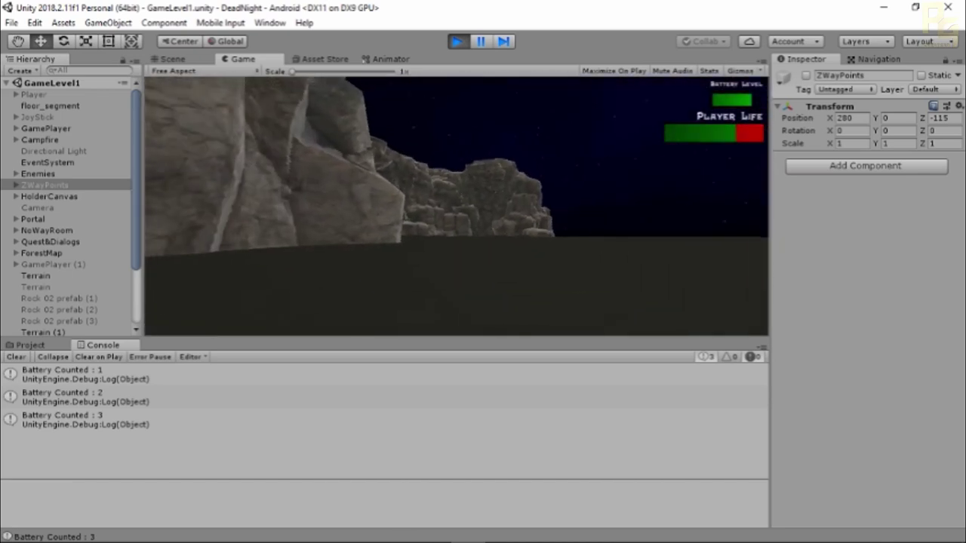
key(w)
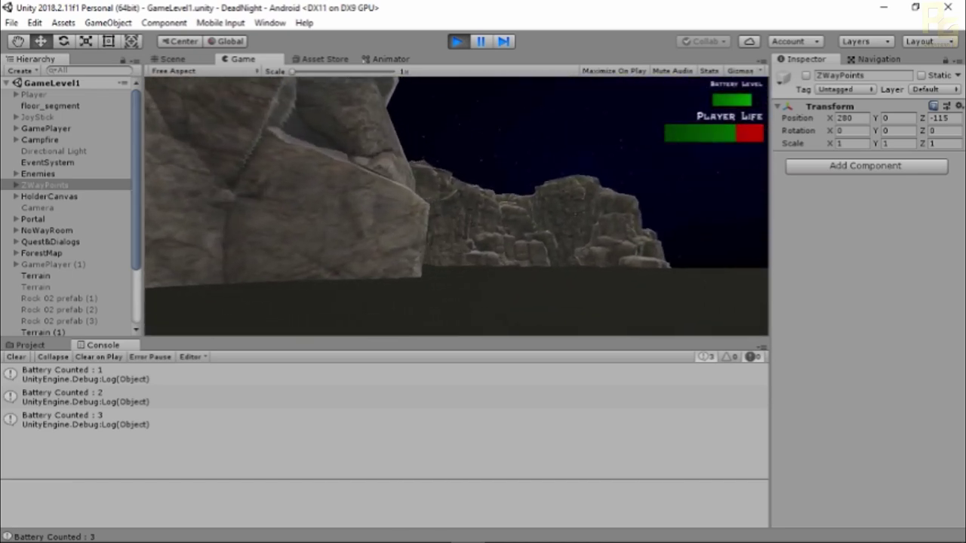
key(w)
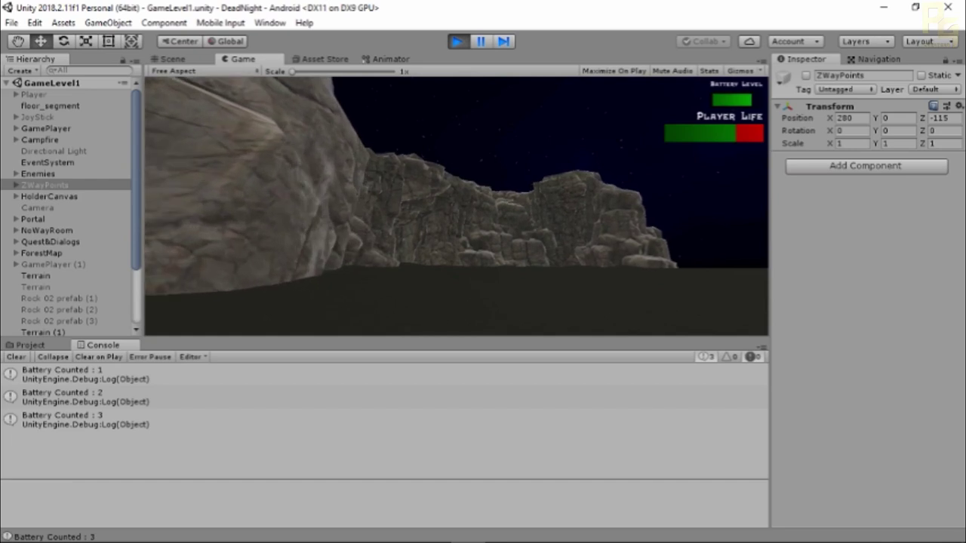
key(w)
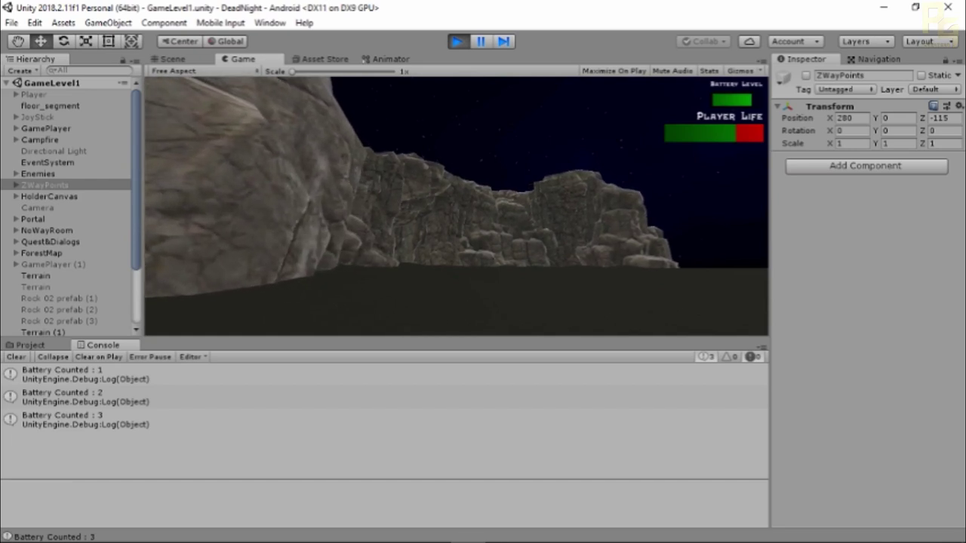
key(w)
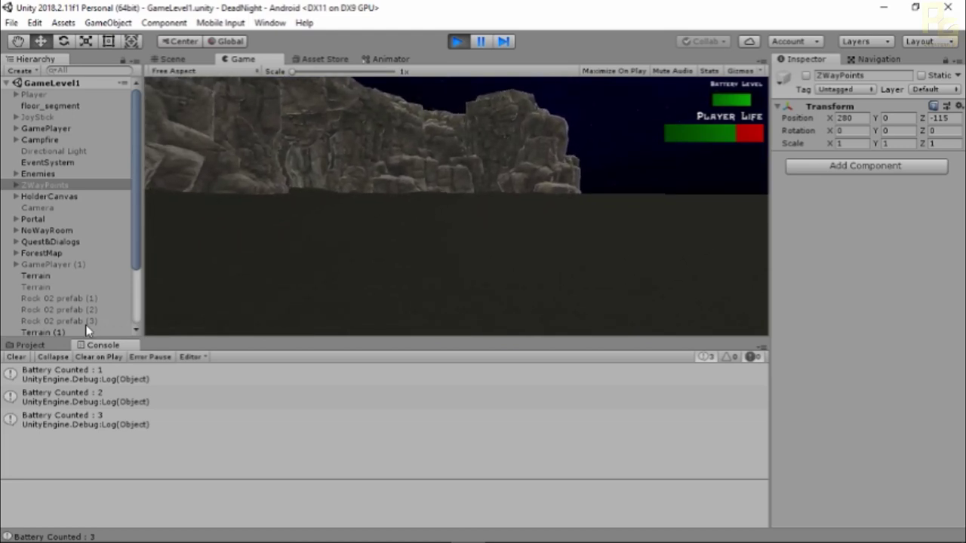
key(Escape)
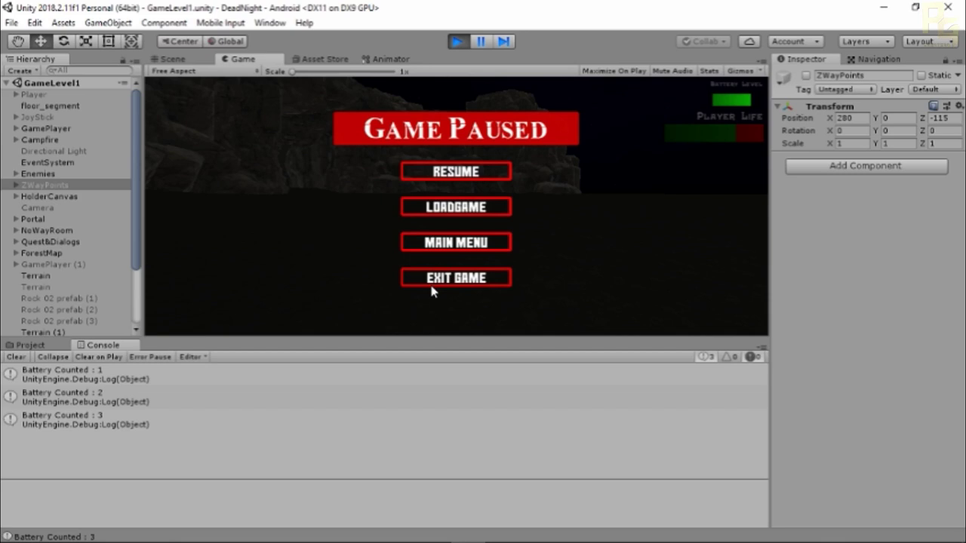
Resume the paused game and pause it again several times while the player stands near the rock cliffs.
click(438, 174)
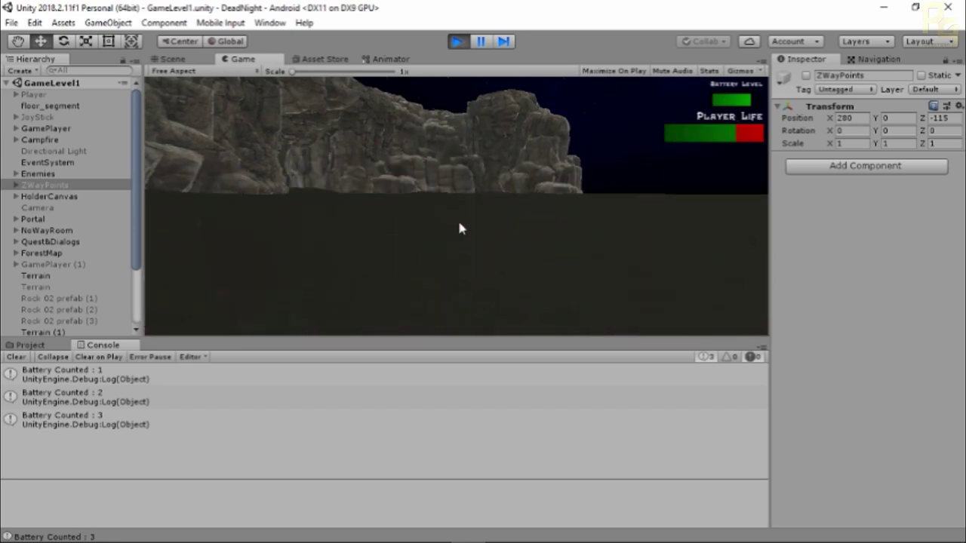
key(Escape)
click(443, 176)
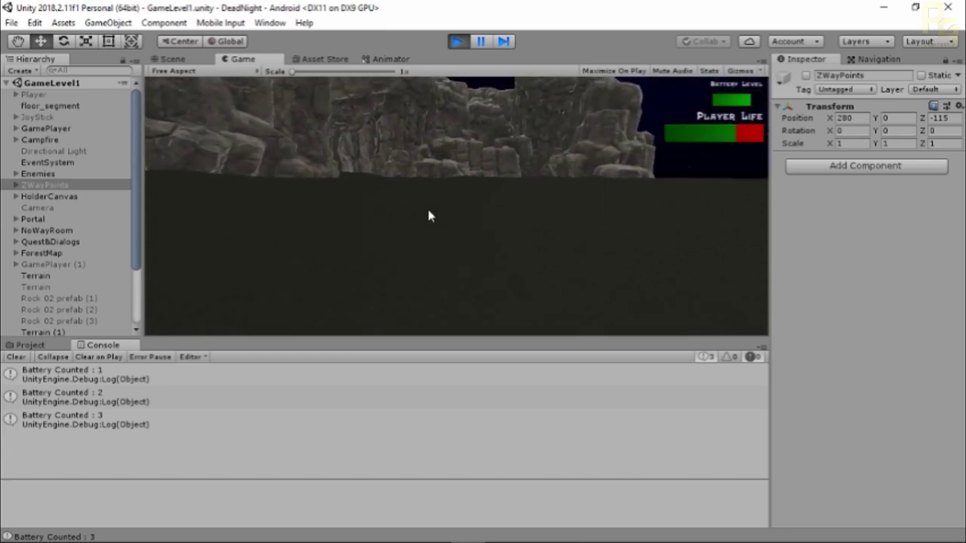
key(Escape)
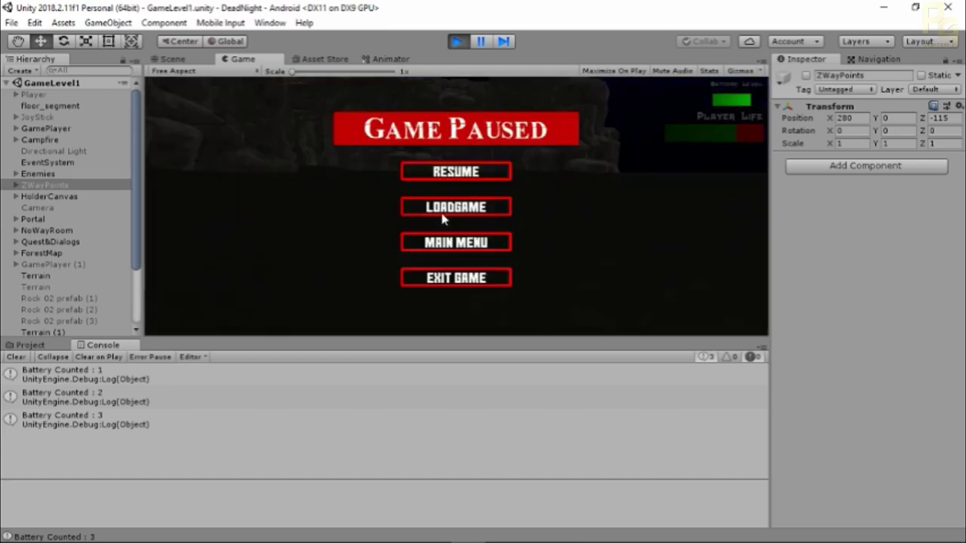
click(471, 173)
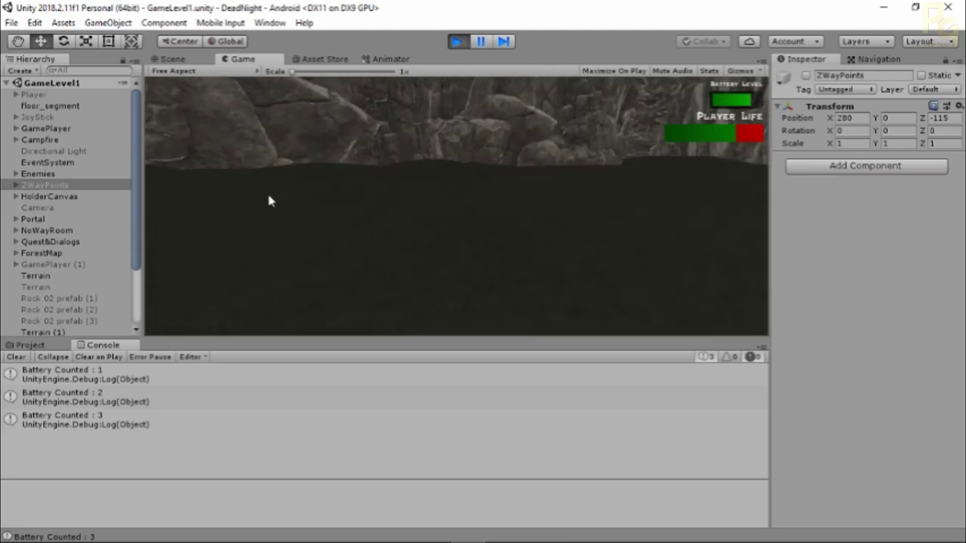
key(Escape)
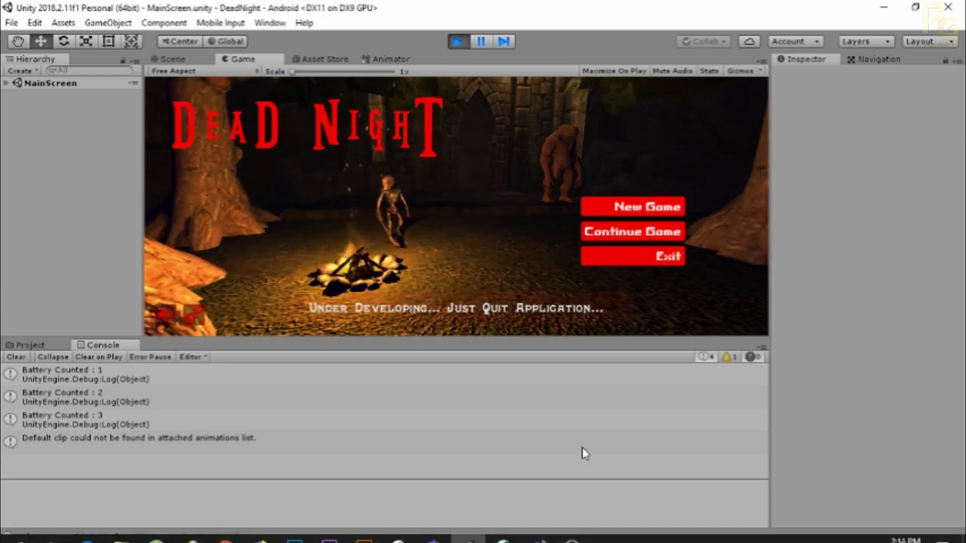
Switch to Visual Studio and look over the DeathMenu.cs script.
click(539, 528)
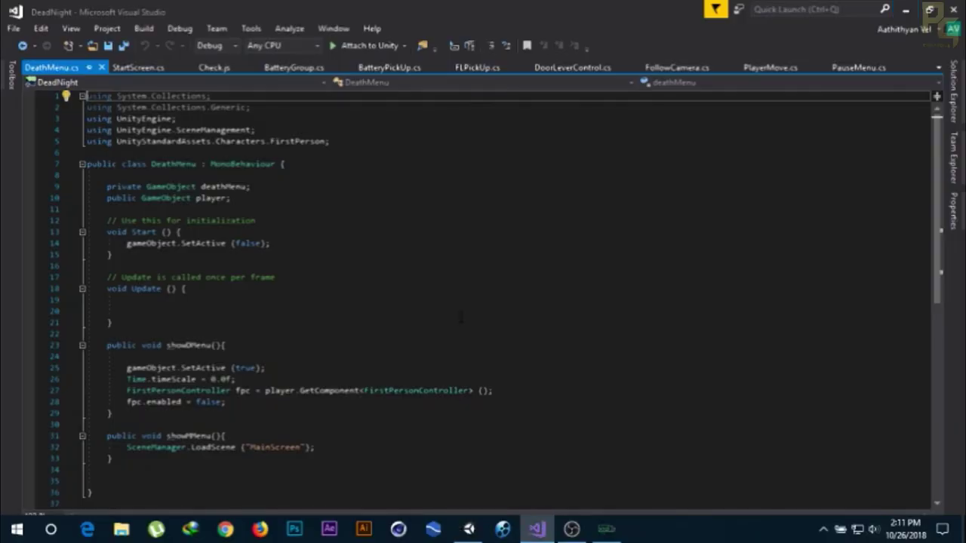
scroll(267, 324, down, 4)
scroll(257, 289, up, 4)
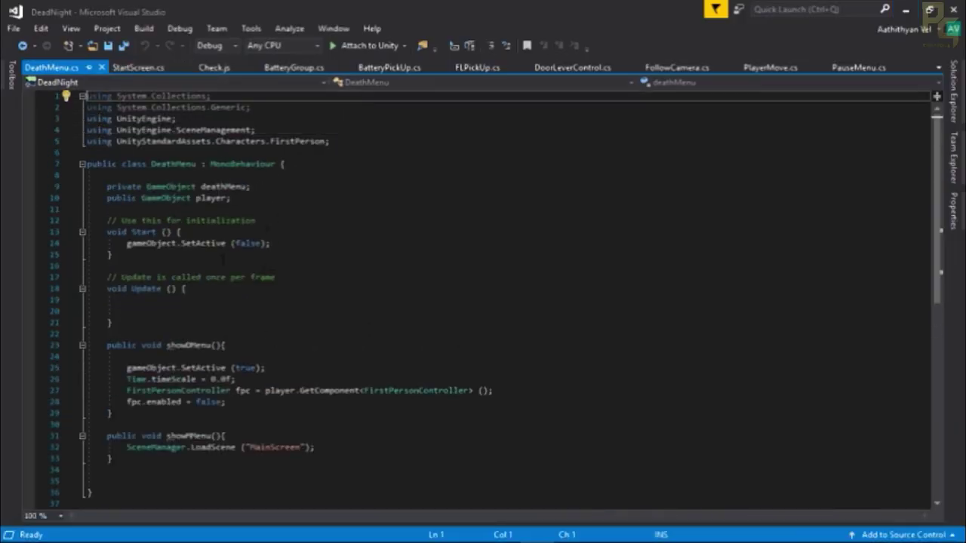
Open the StartScreen.cs script, skim it from end to start, and compare it with the running main screen in Unity.
click(139, 67)
scroll(306, 279, down, 7)
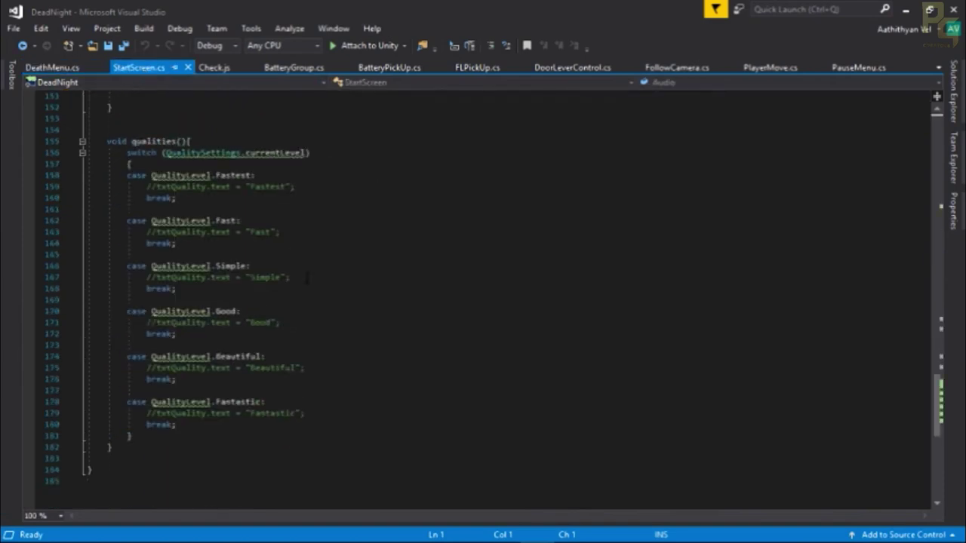
scroll(306, 279, up, 19)
scroll(307, 279, up, 15)
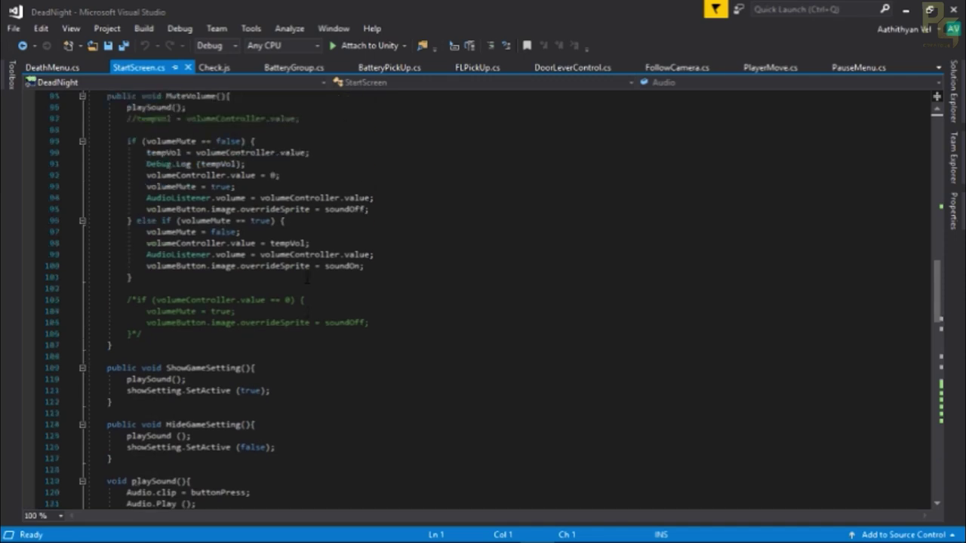
scroll(385, 286, up, 14)
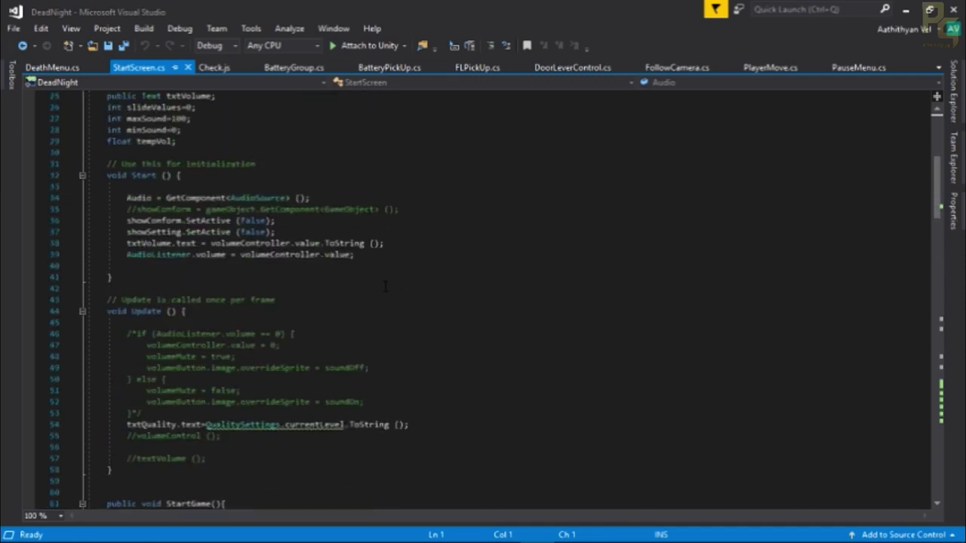
key(alt+Tab)
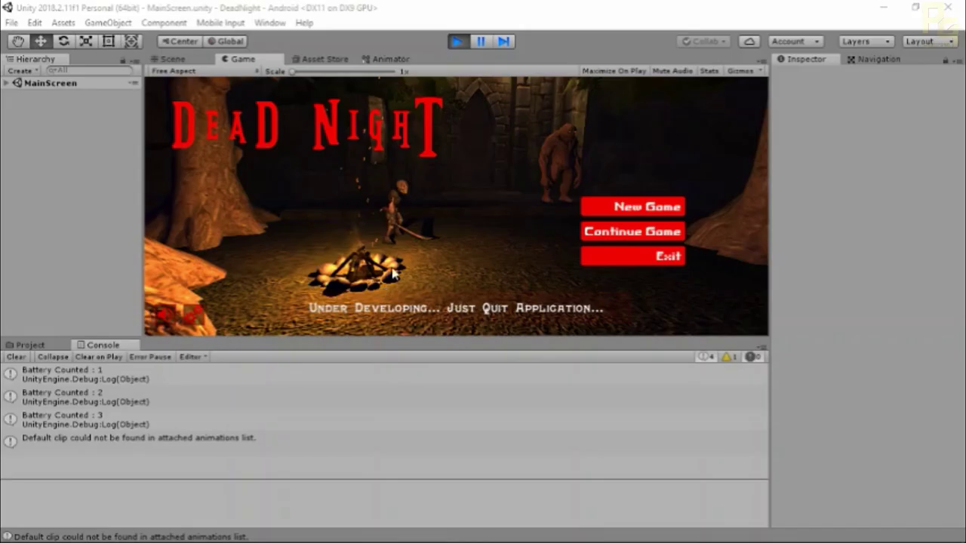
key(alt+Tab)
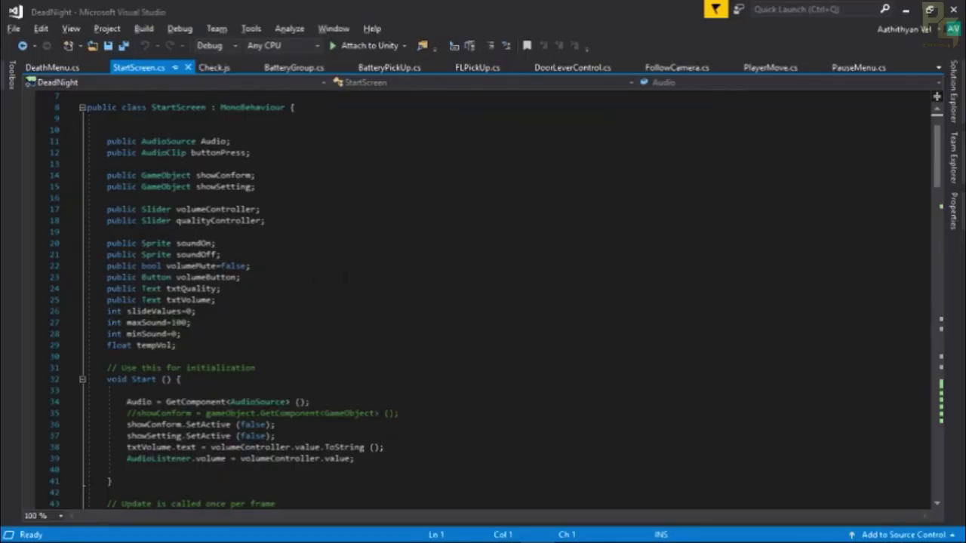
scroll(264, 236, up, 2)
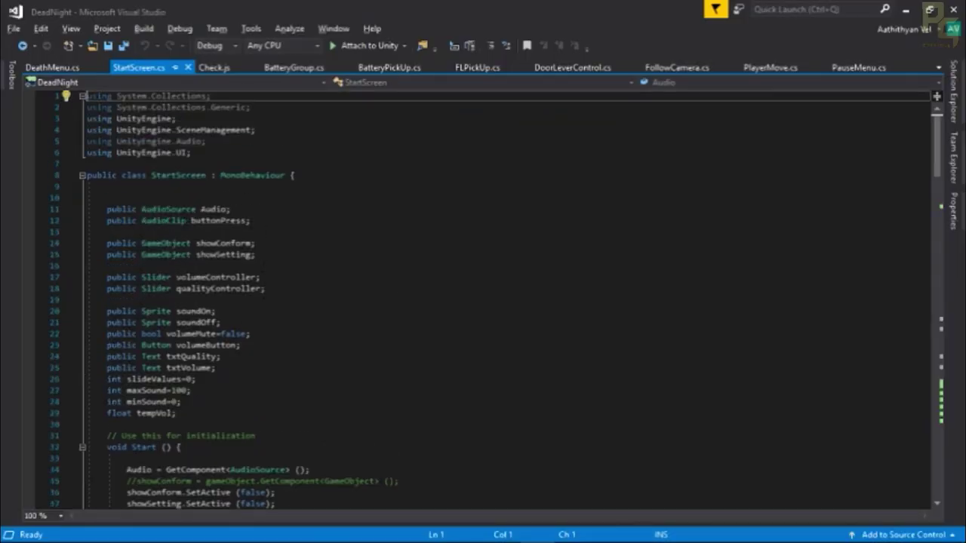
key(alt+Tab)
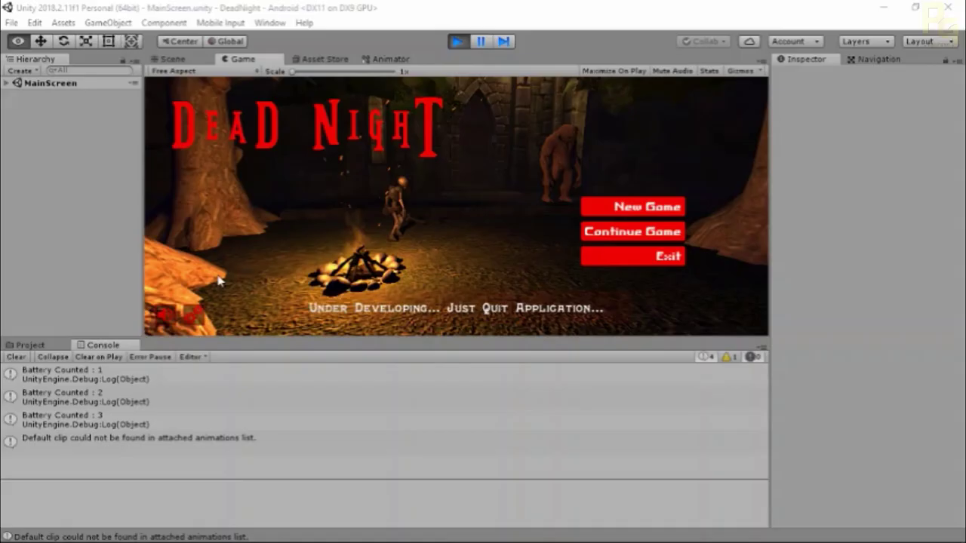
key(alt+Tab)
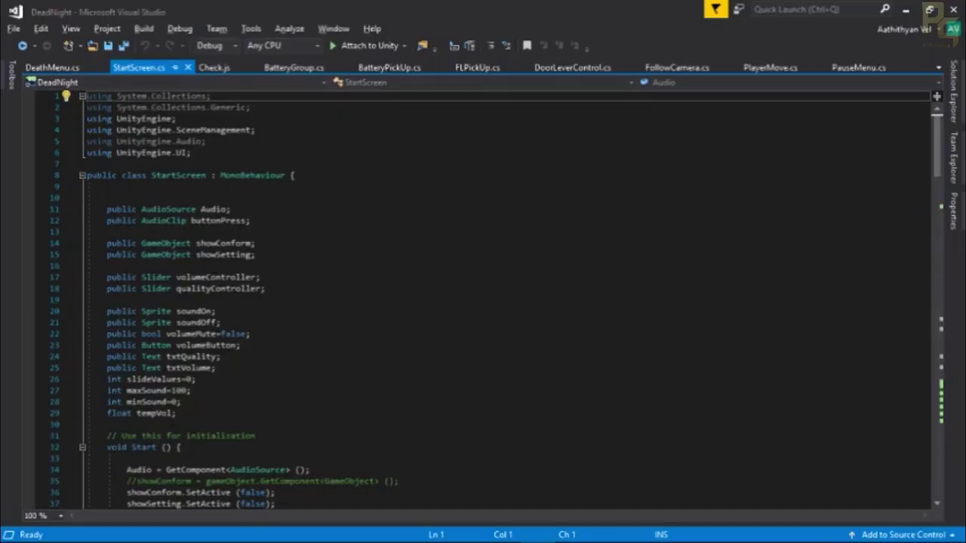
Switch to Unity, lower the volume to 1 in the main screen's game settings, and close the settings.
key(alt+Tab)
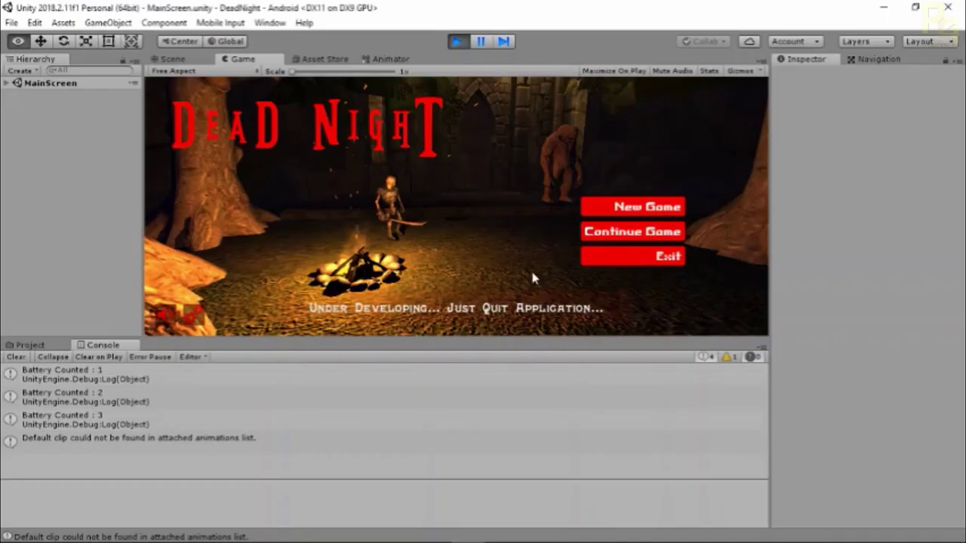
click(175, 315)
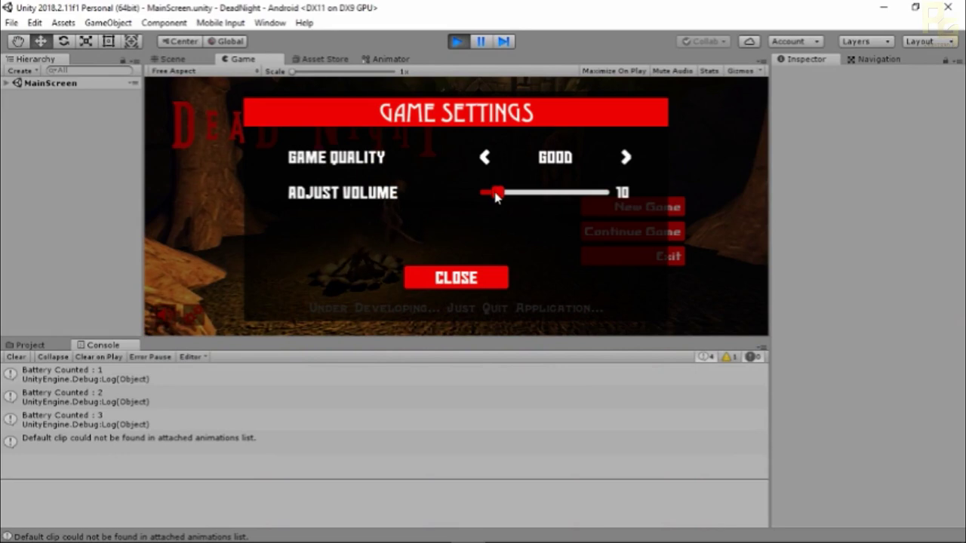
drag(496, 191, 488, 198)
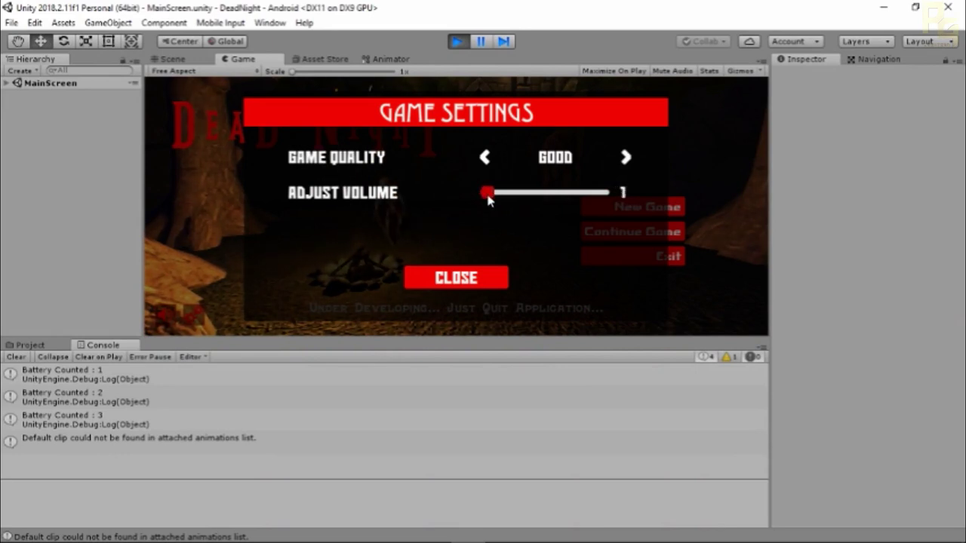
click(457, 285)
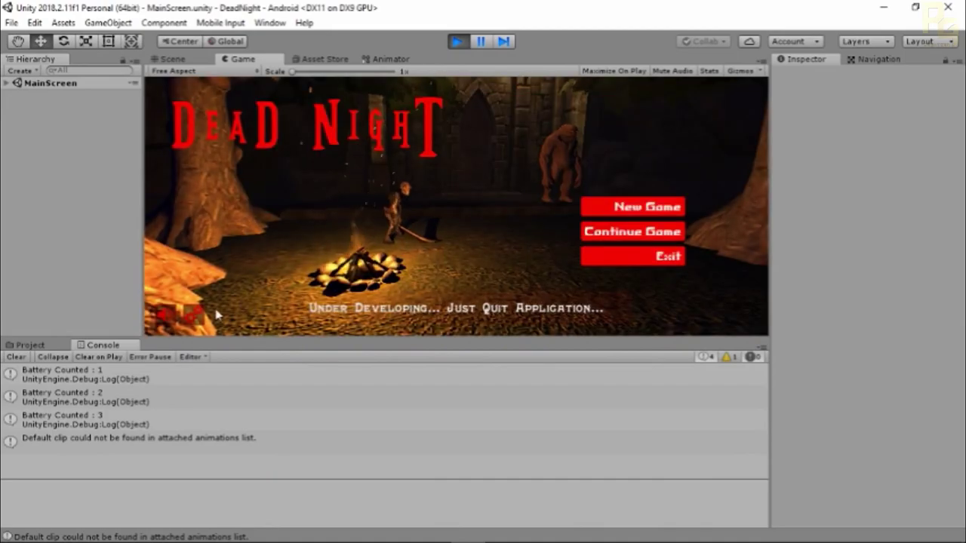
Return to StartScreen.cs in Visual Studio and point out the soundOn sprite variable, glancing at the game in Unity.
key(alt+Tab)
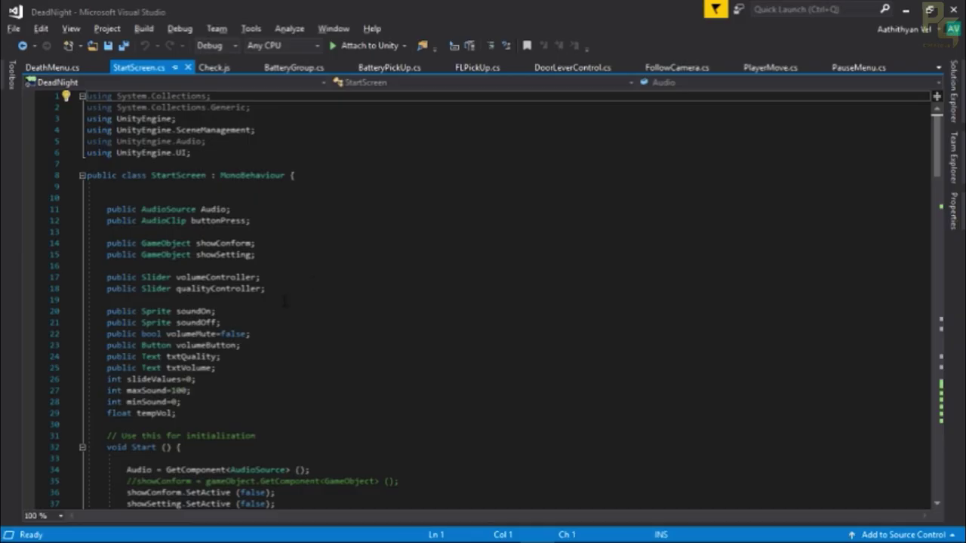
click(195, 311)
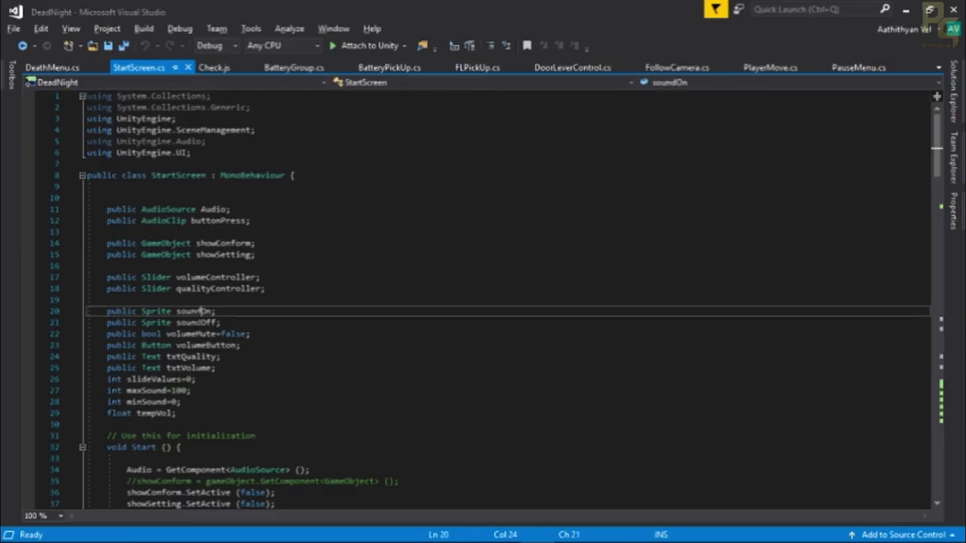
double_click(195, 311)
key(alt+Tab)
key(alt+Tab)
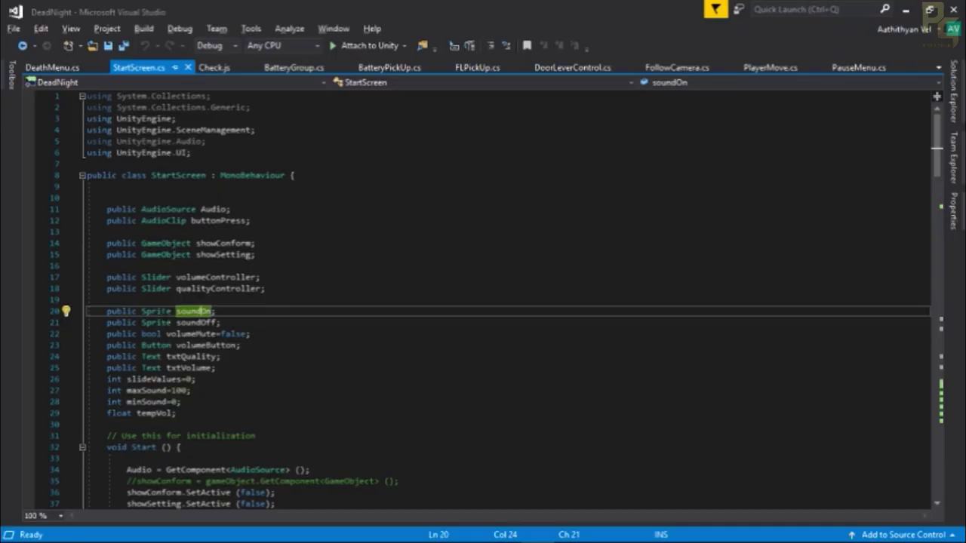
Examine StartScreen.cs from the Start and Update methods through the mute, settings, volume control and quality functions.
scroll(495, 299, down, 3)
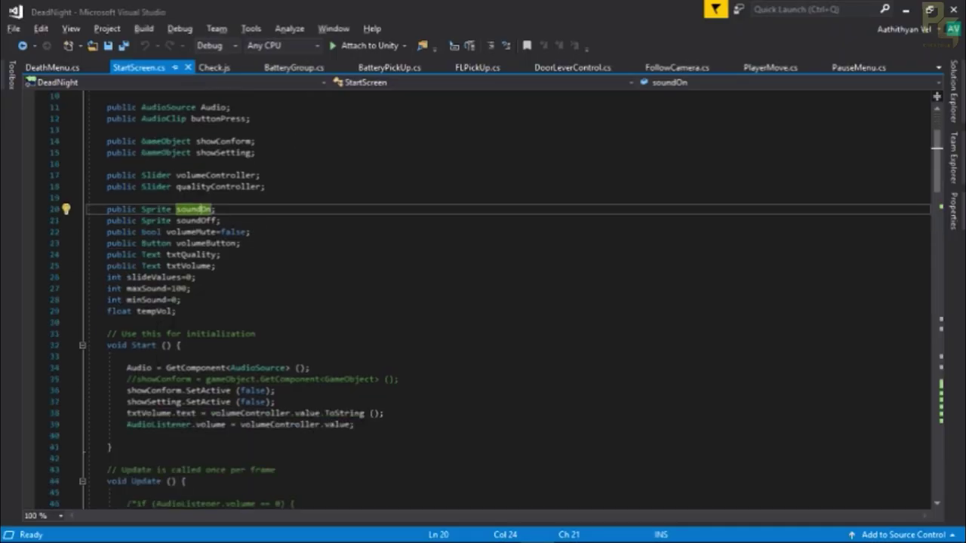
scroll(356, 314, down, 7)
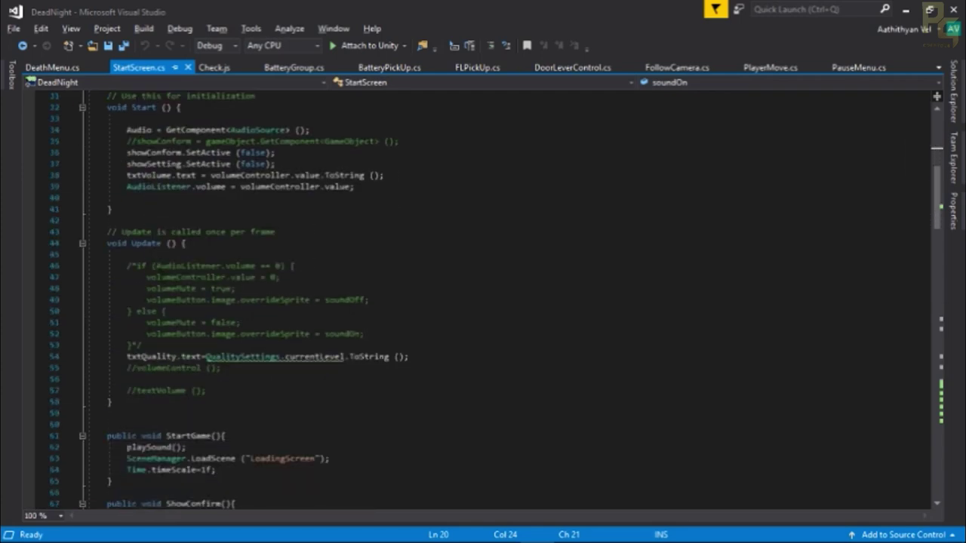
click(155, 266)
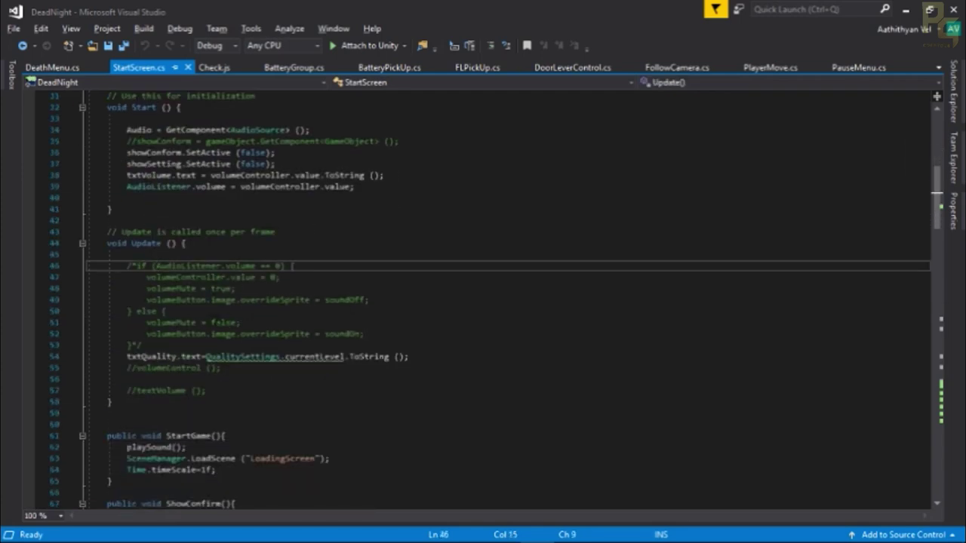
scroll(218, 317, down, 5)
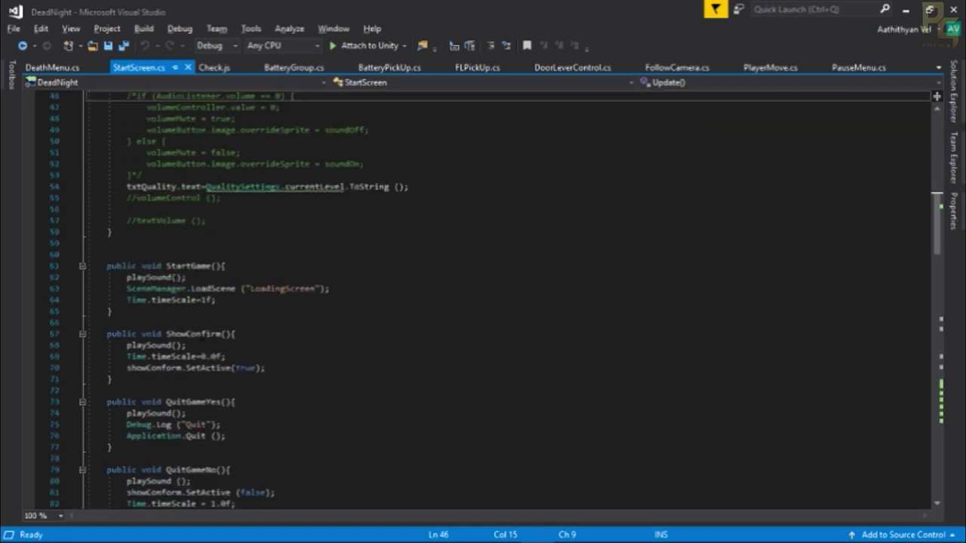
scroll(218, 317, down, 9)
scroll(192, 340, down, 3)
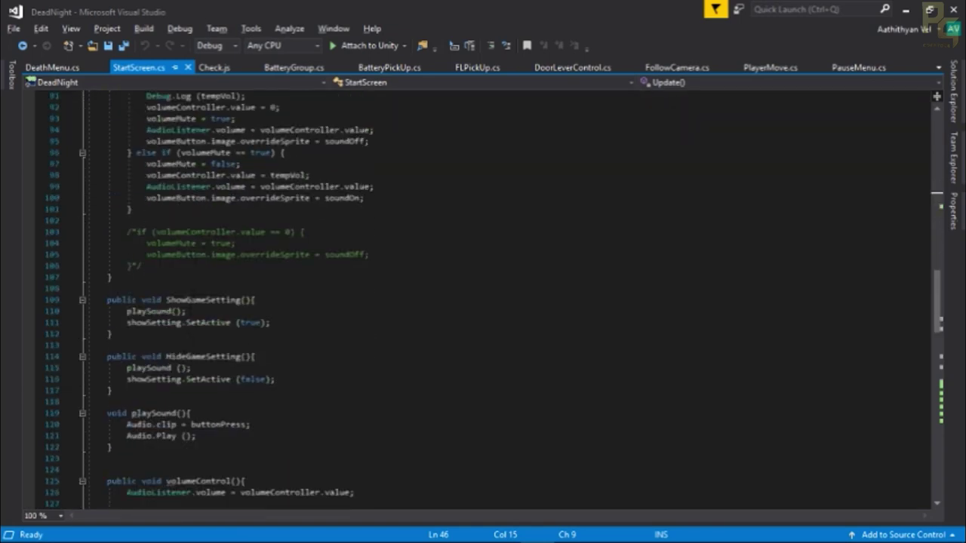
click(191, 255)
scroll(192, 255, down, 6)
scroll(222, 342, down, 3)
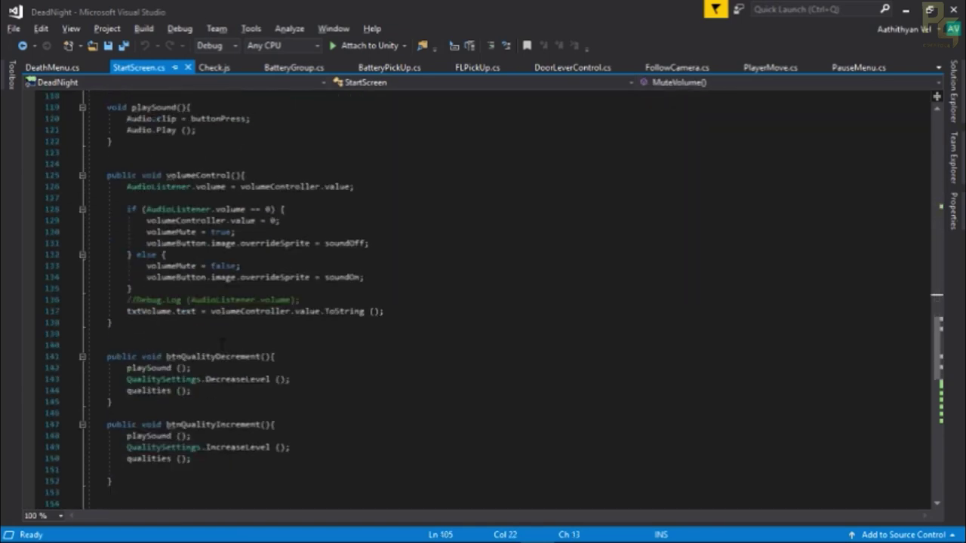
click(207, 300)
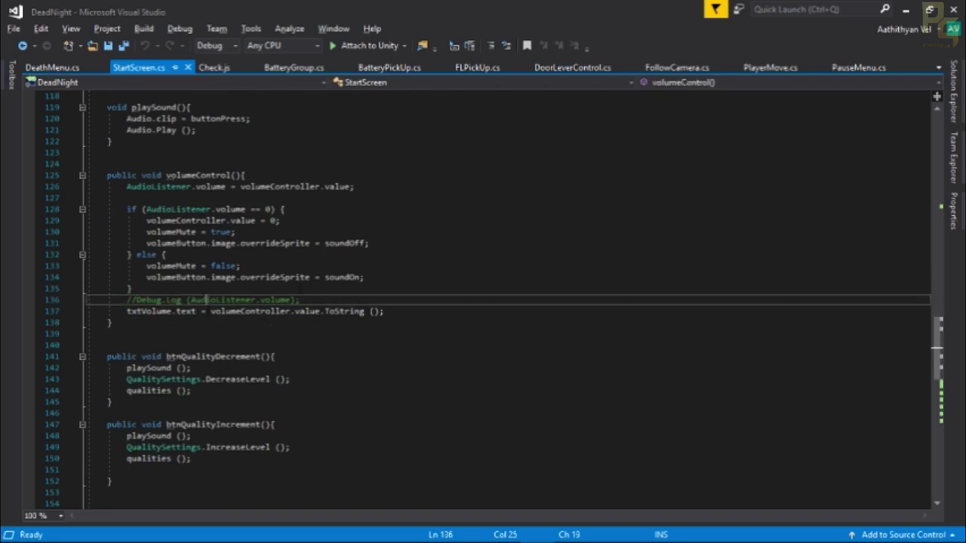
Open the Check.js script and review its enemy chase, idle and MoveCharacter code.
click(221, 68)
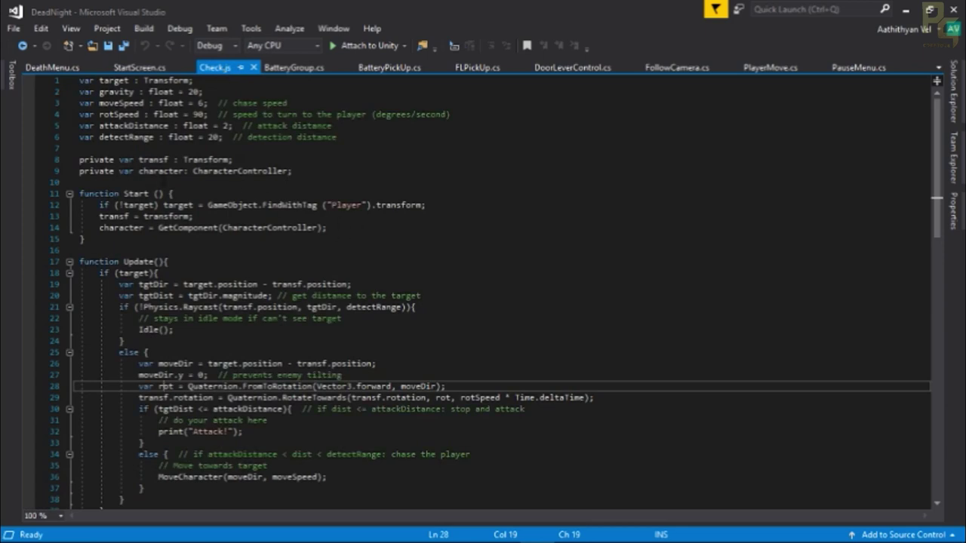
scroll(483, 290, down, 17)
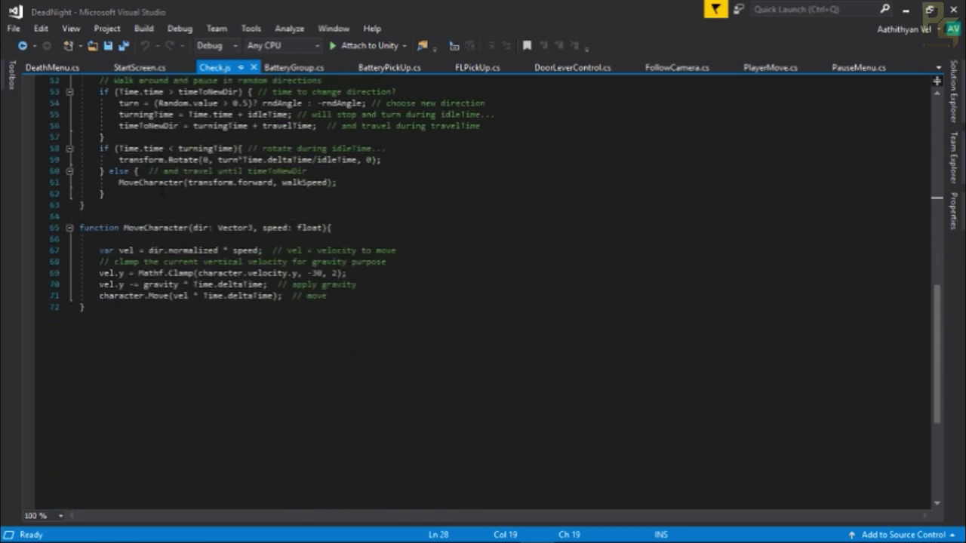
scroll(160, 191, up, 14)
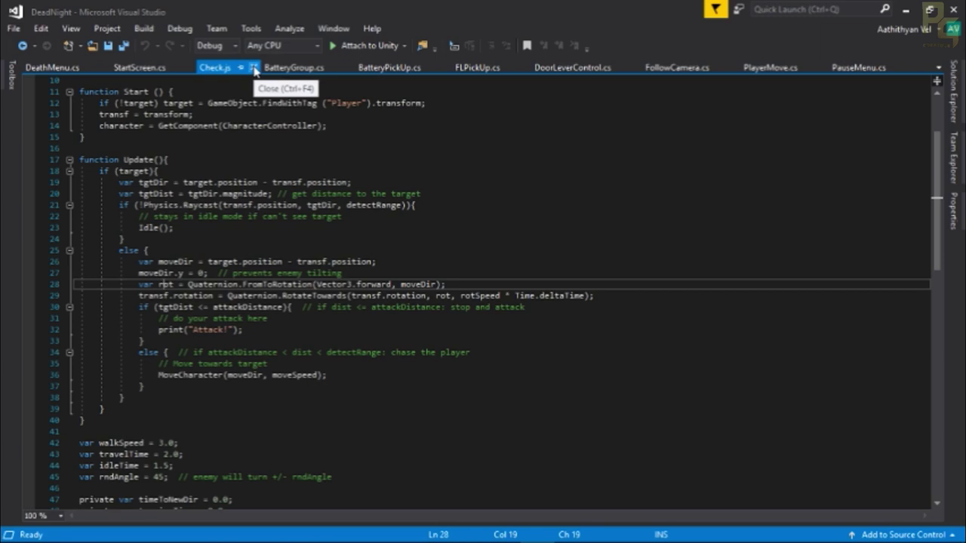
scroll(483, 286, up, 3)
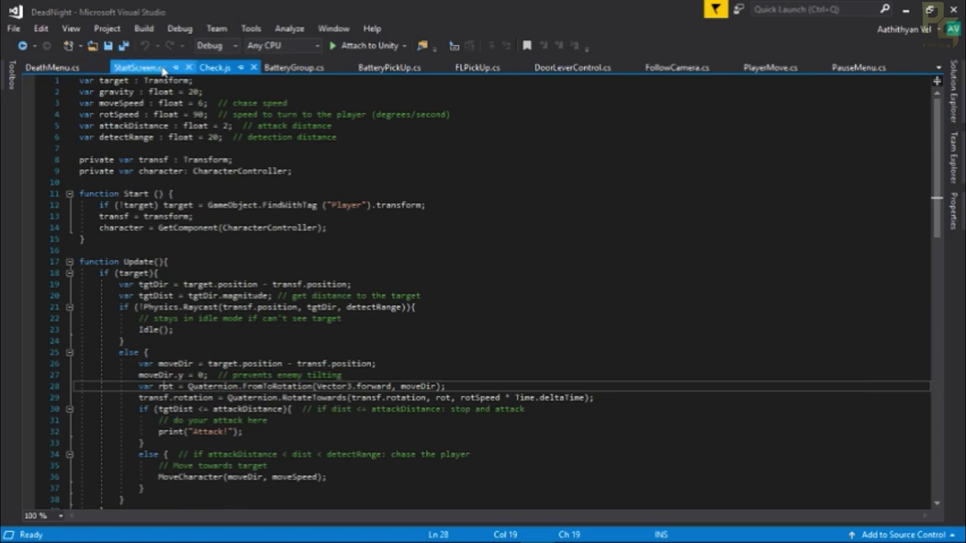
Go back to StartScreen.cs and view the variable declarations at the start of the class.
click(146, 71)
scroll(198, 169, up, 20)
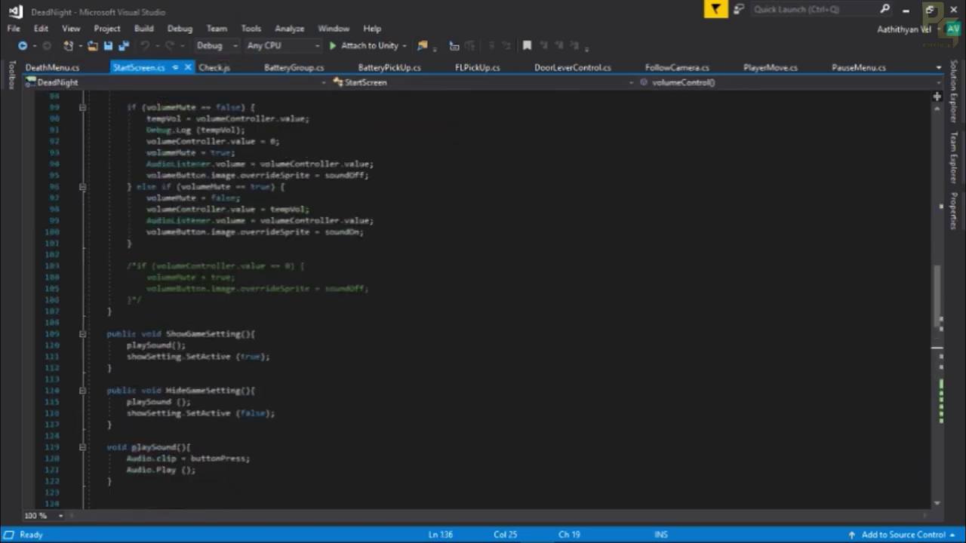
scroll(199, 169, up, 10)
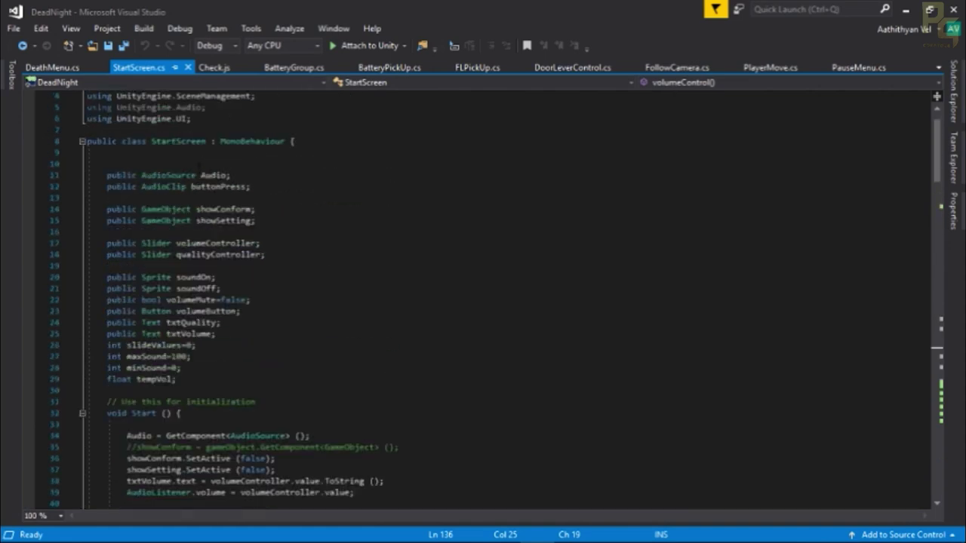
Bring up the Check.js script once more and close it.
scroll(199, 169, up, 1)
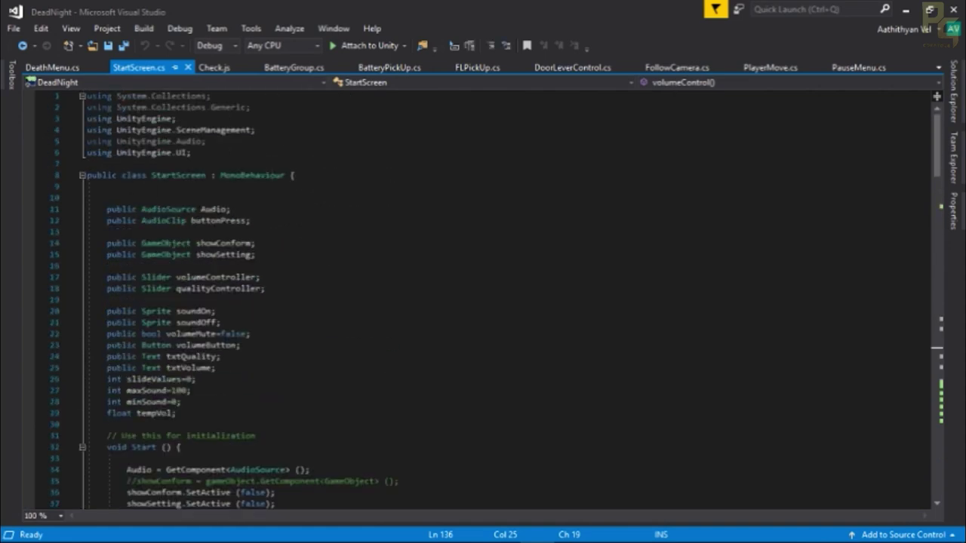
click(215, 67)
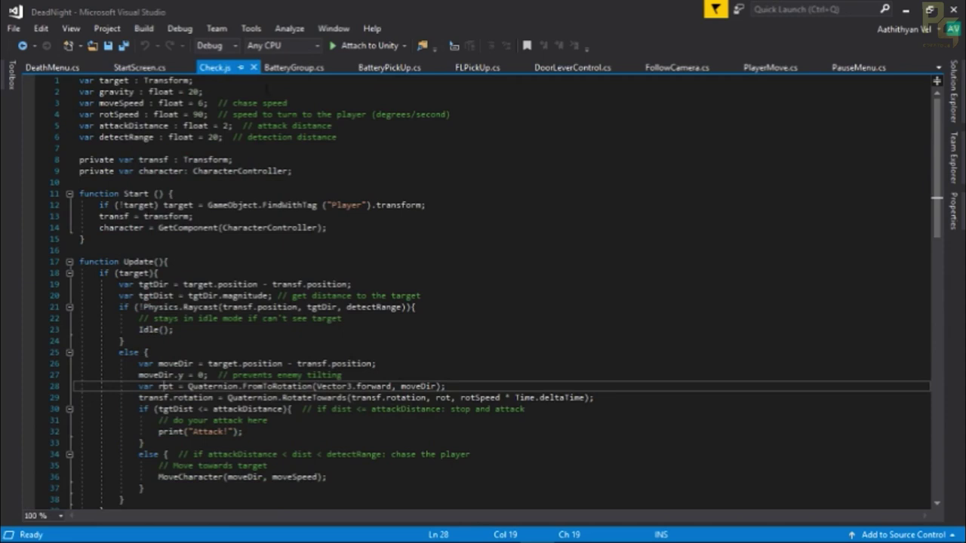
click(253, 67)
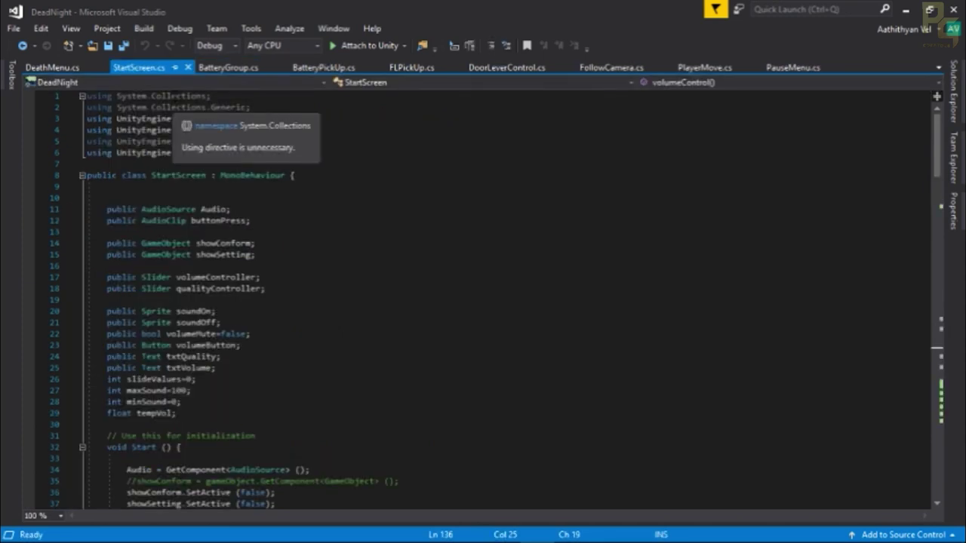
Look through the BatteryGroup.cs, BatteryPickUp.cs and FLPickUp.cs scripts, covering the battery reload messages and flashlight pickup code.
click(227, 68)
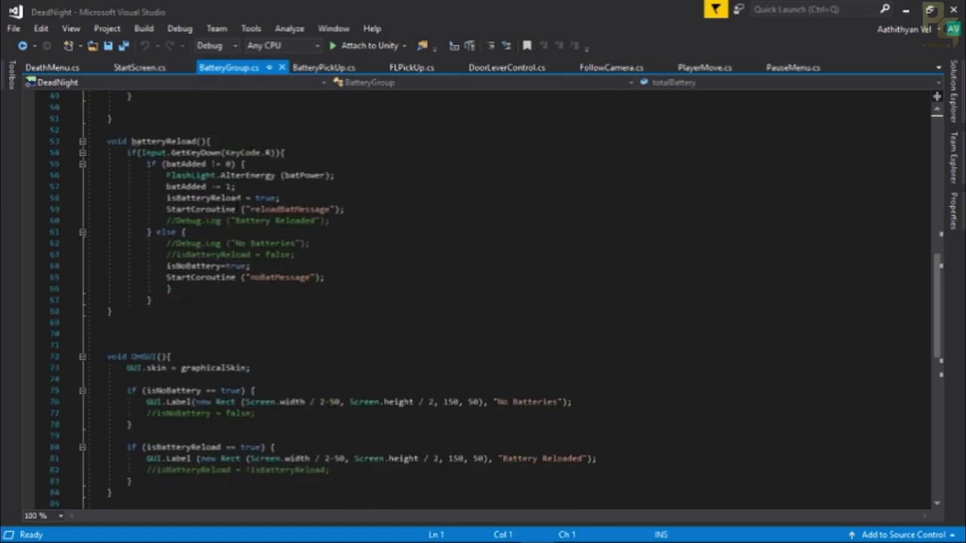
scroll(483, 302, down, 10)
click(324, 67)
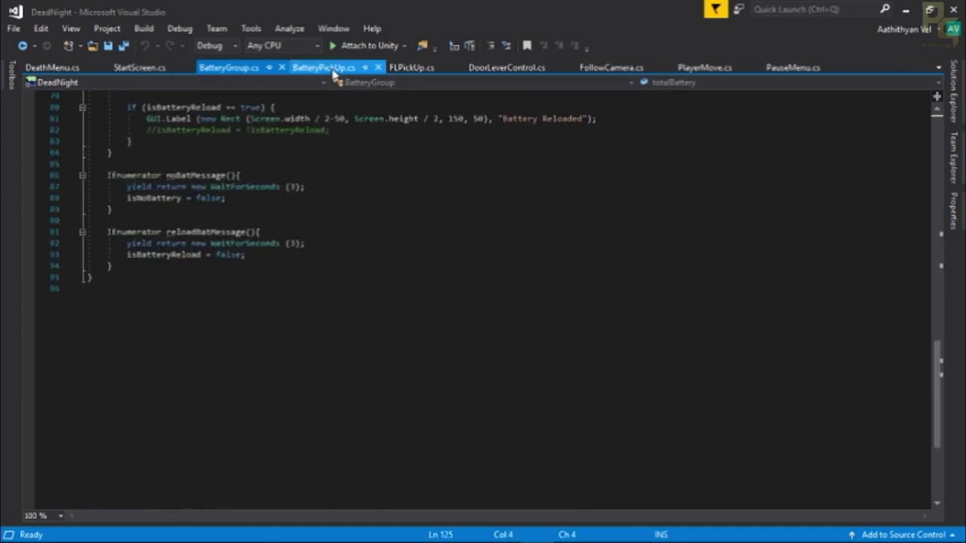
click(412, 68)
scroll(483, 302, down, 7)
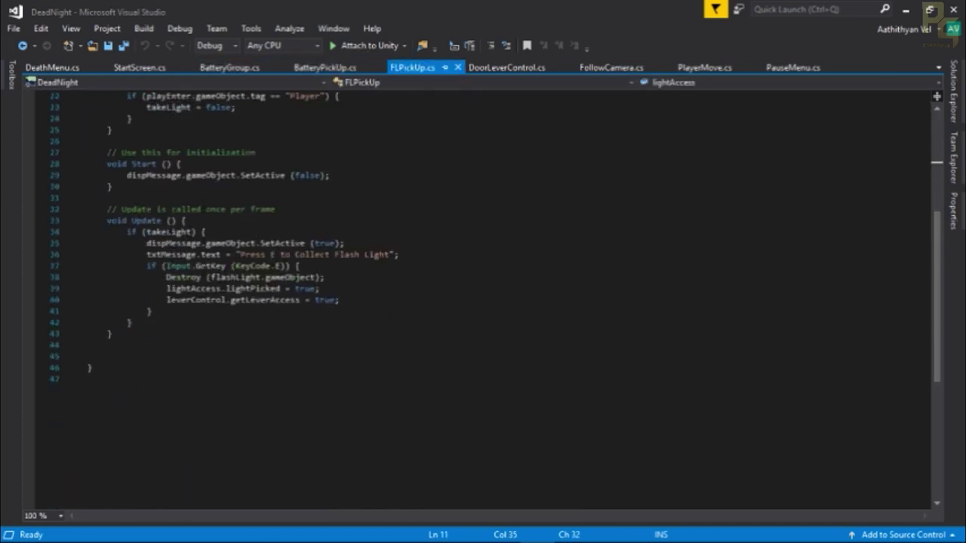
scroll(483, 100, up, 7)
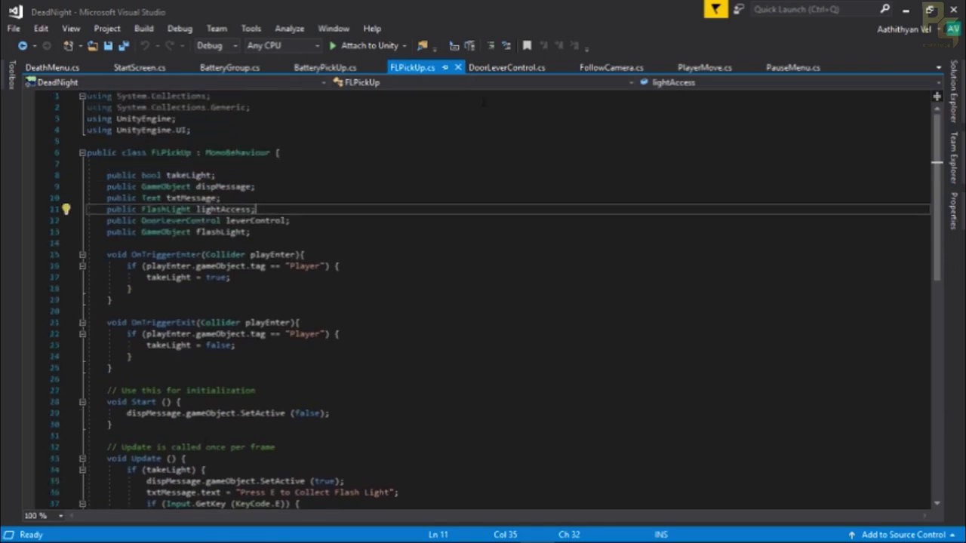
Examine DoorLeverControl.cs from its variable declarations through GateLeverActivate to the moveLever and autoMoveLever coroutines.
click(506, 67)
scroll(484, 301, down, 4)
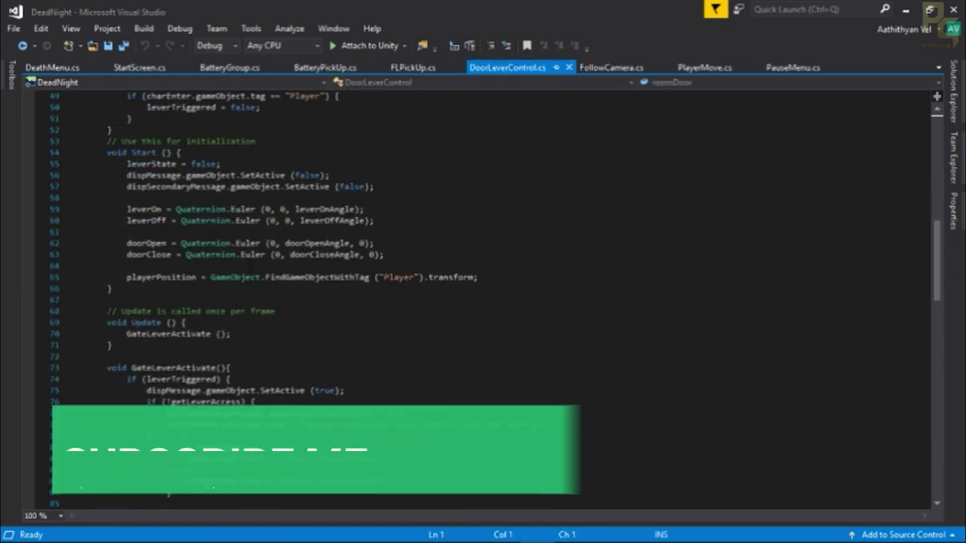
scroll(249, 263, down, 7)
scroll(249, 264, up, 20)
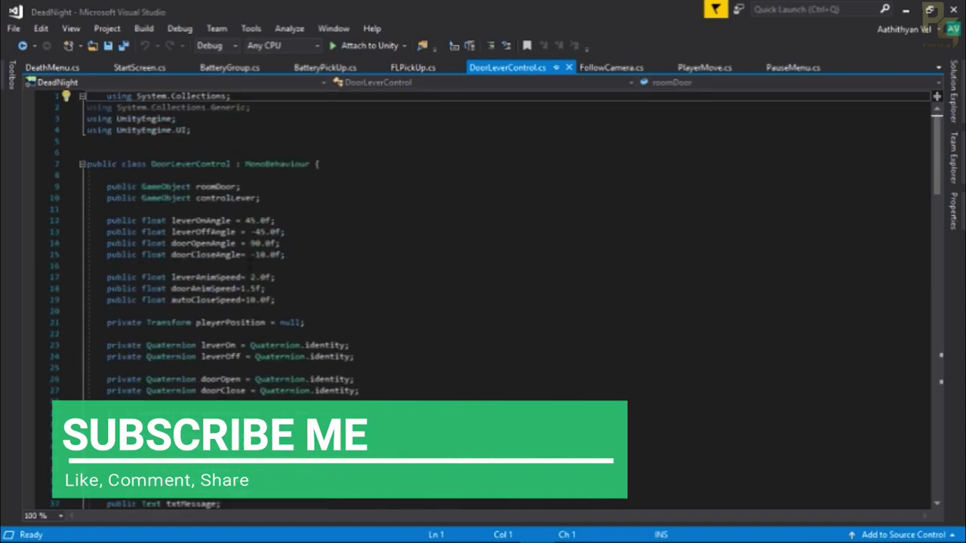
scroll(249, 263, down, 20)
scroll(249, 262, down, 12)
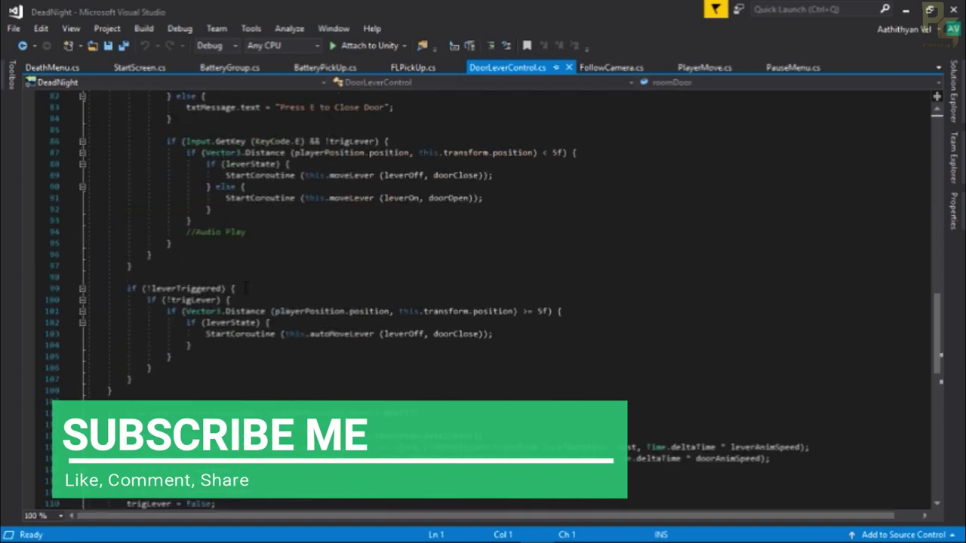
scroll(245, 285, up, 20)
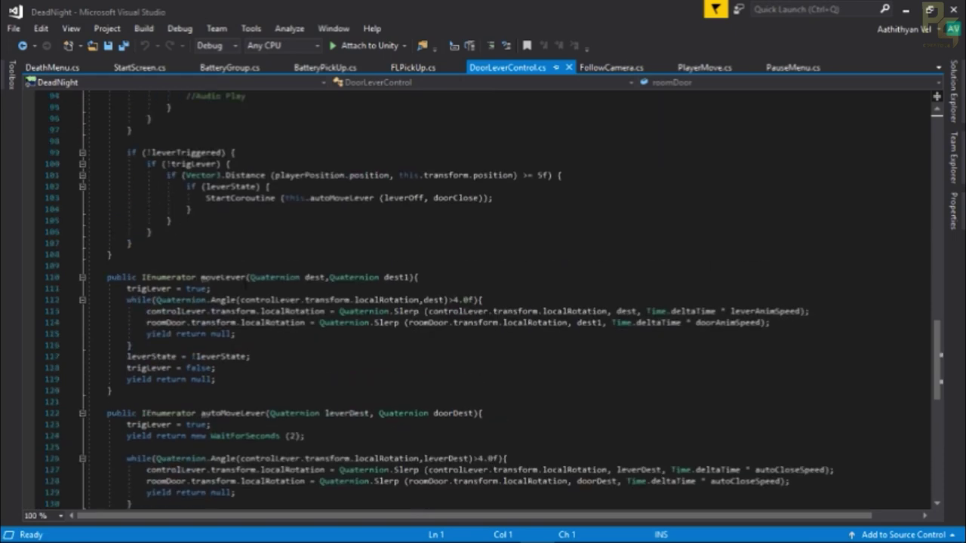
scroll(245, 285, up, 12)
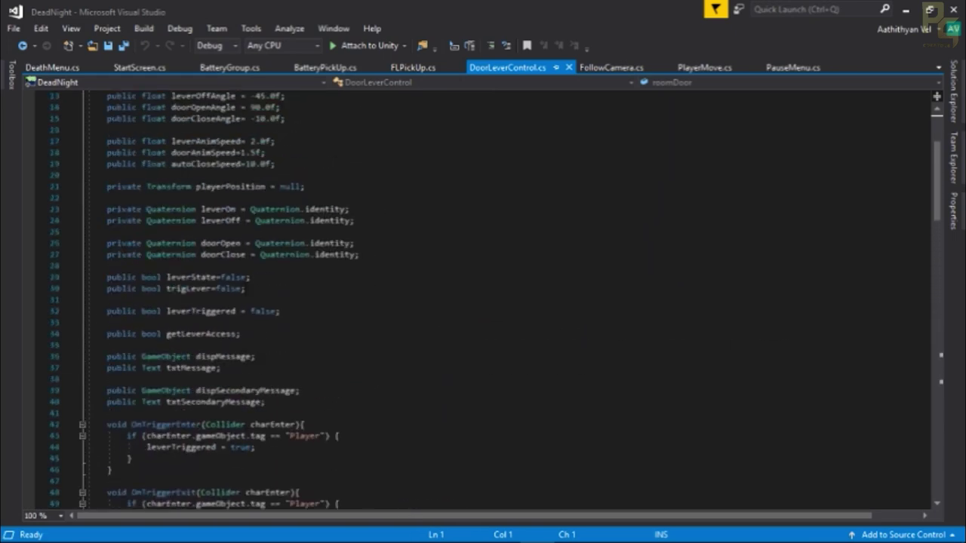
Glance at FollowCamera.cs and PlayerMove.cs, and examine PauseMenu.cs from its declarations through showMenu, hideMenu, gameExit and loadMain.
click(608, 68)
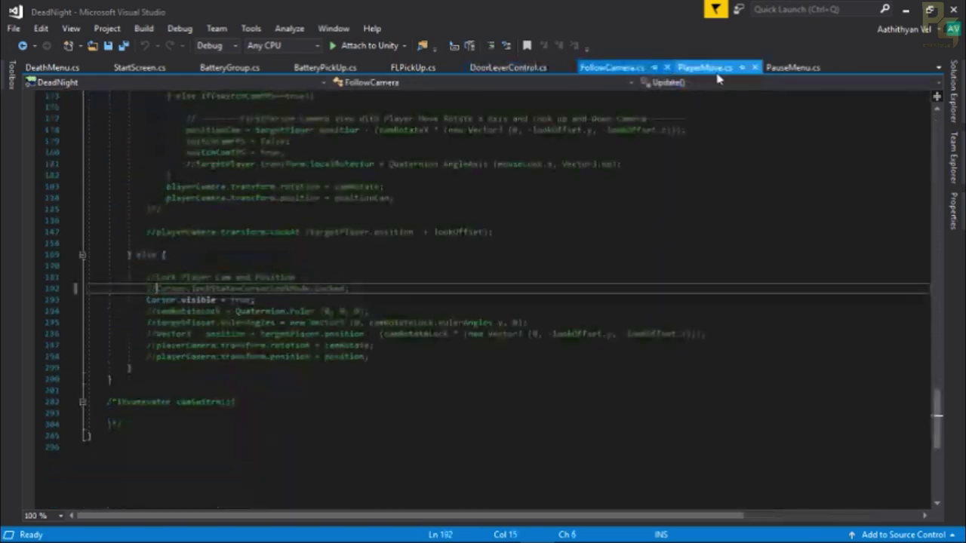
click(700, 68)
click(773, 69)
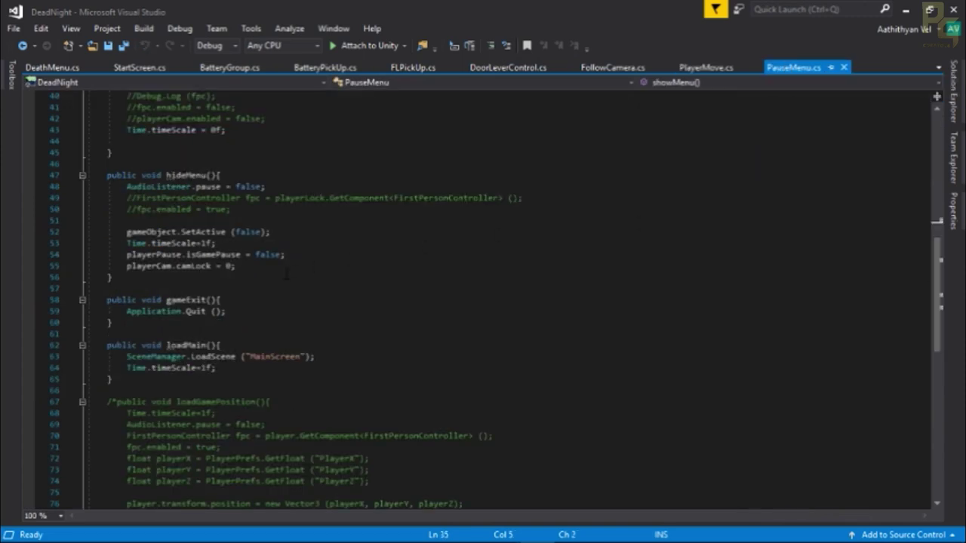
scroll(275, 268, up, 13)
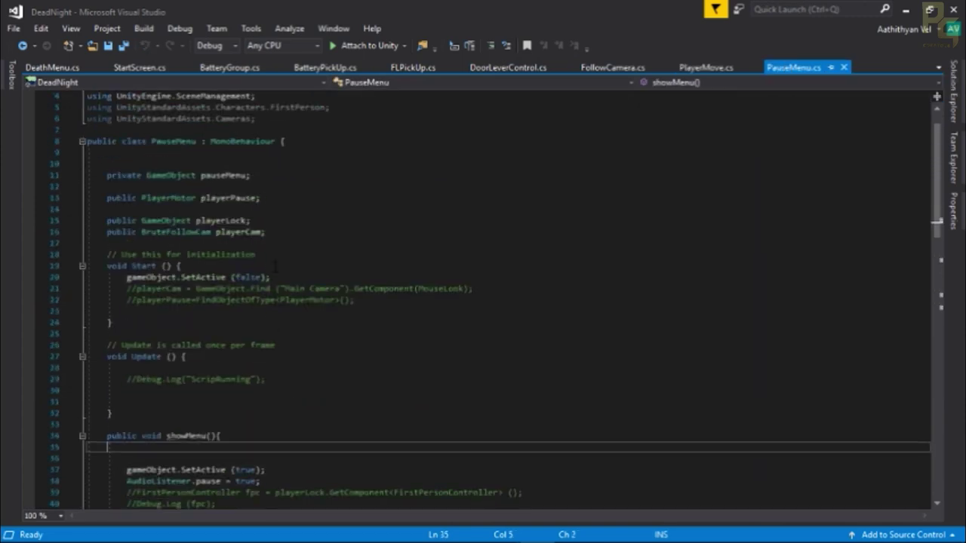
scroll(275, 268, down, 3)
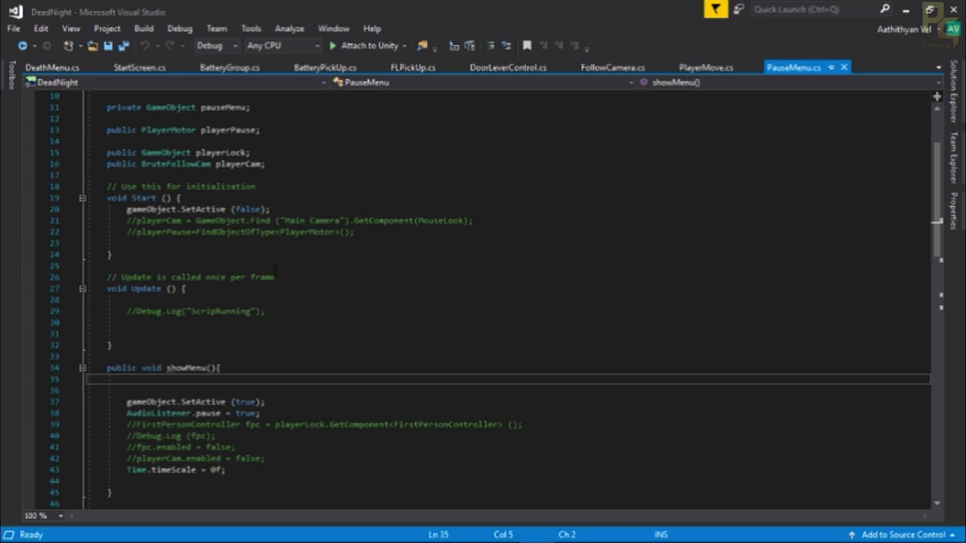
scroll(275, 271, down, 4)
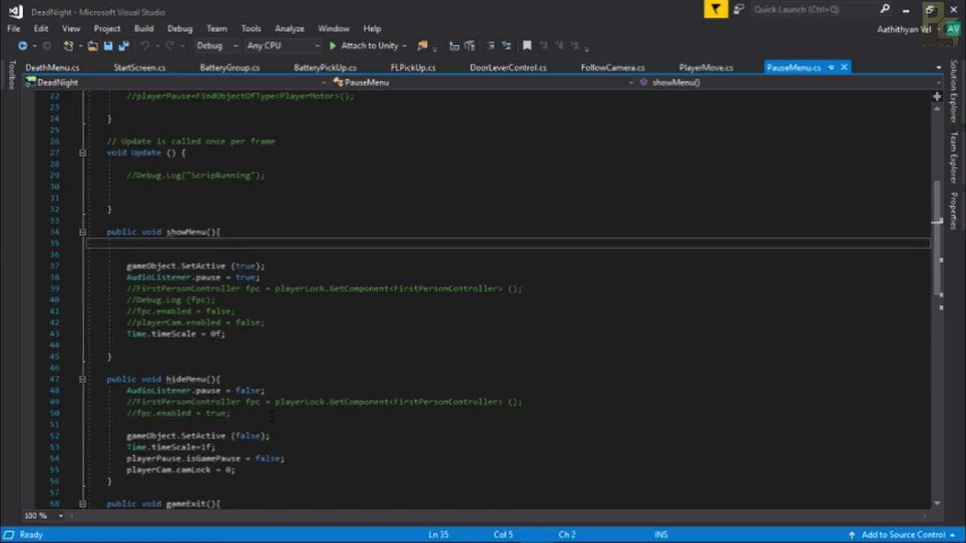
scroll(272, 417, down, 8)
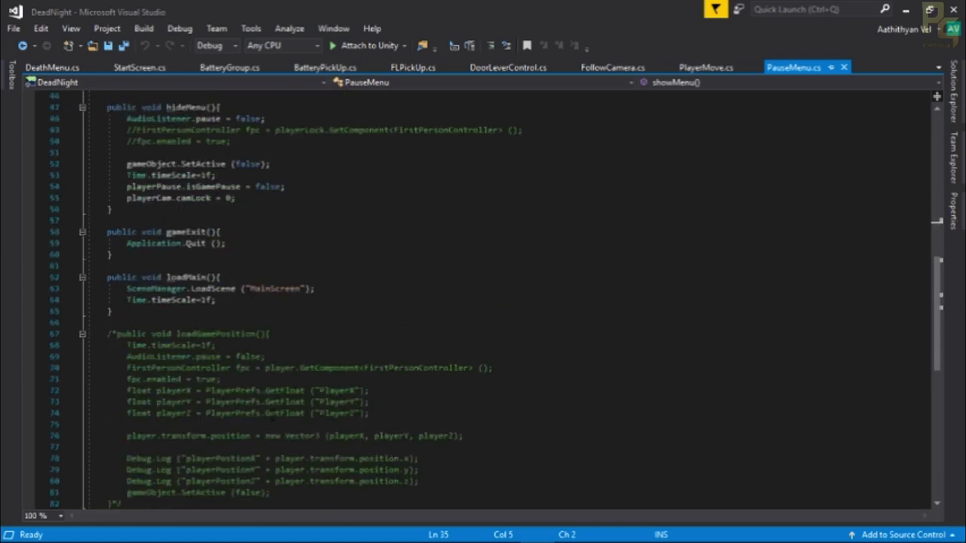
scroll(272, 415, down, 5)
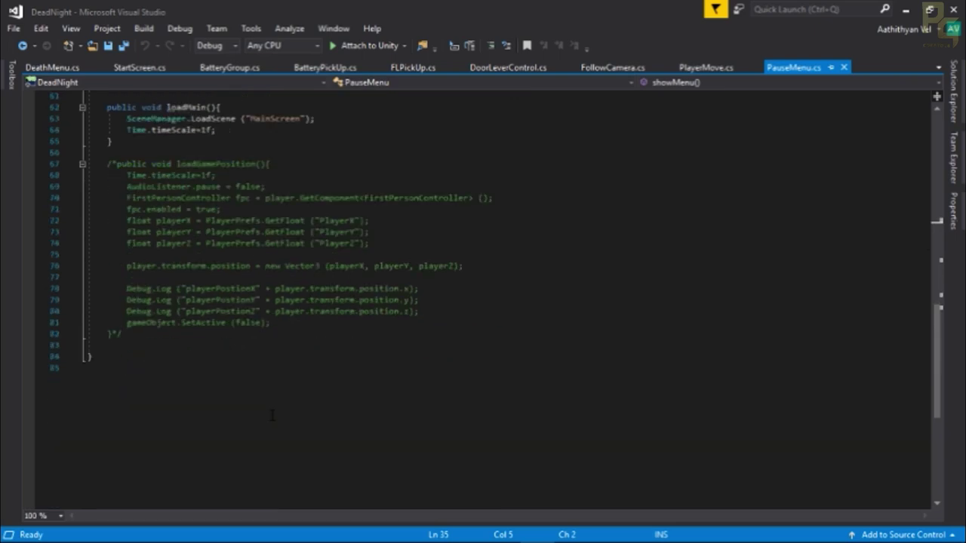
scroll(272, 415, up, 16)
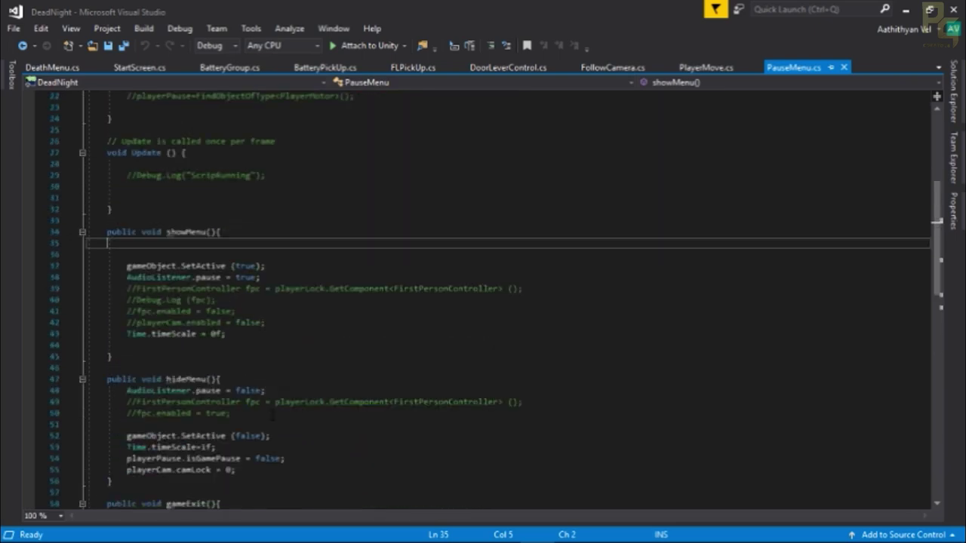
scroll(271, 415, up, 4)
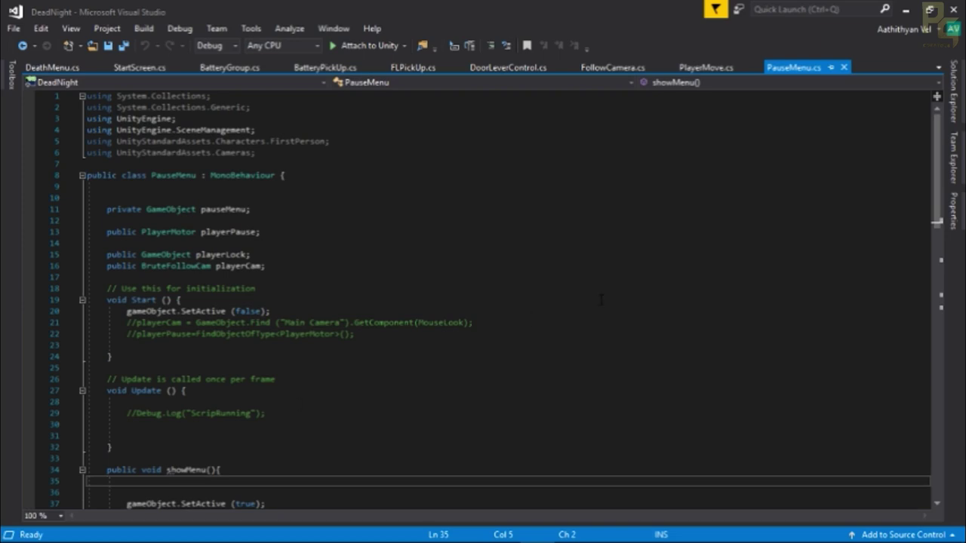
Switch to Unity, clear the console messages, show the project's Scenes folder and stop the running game.
mouse_move(526, 531)
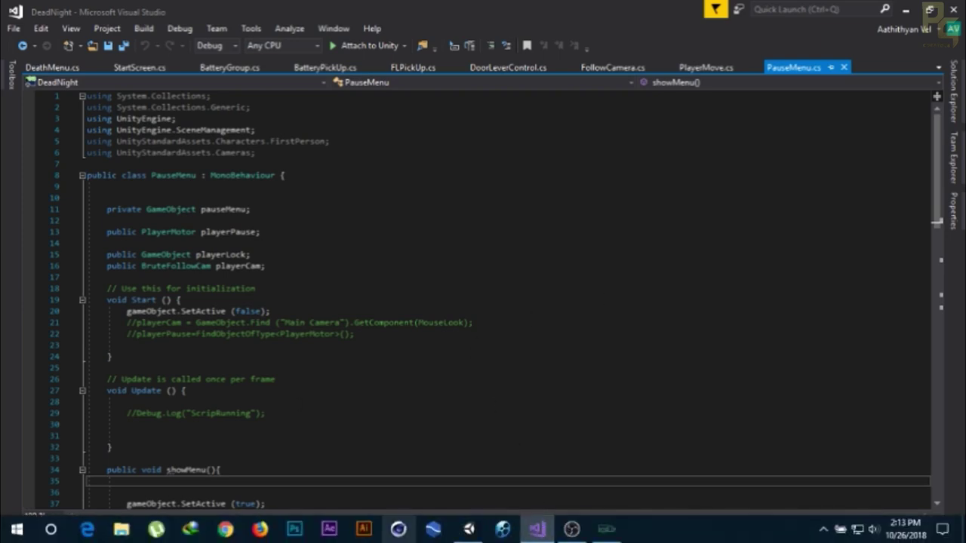
click(469, 529)
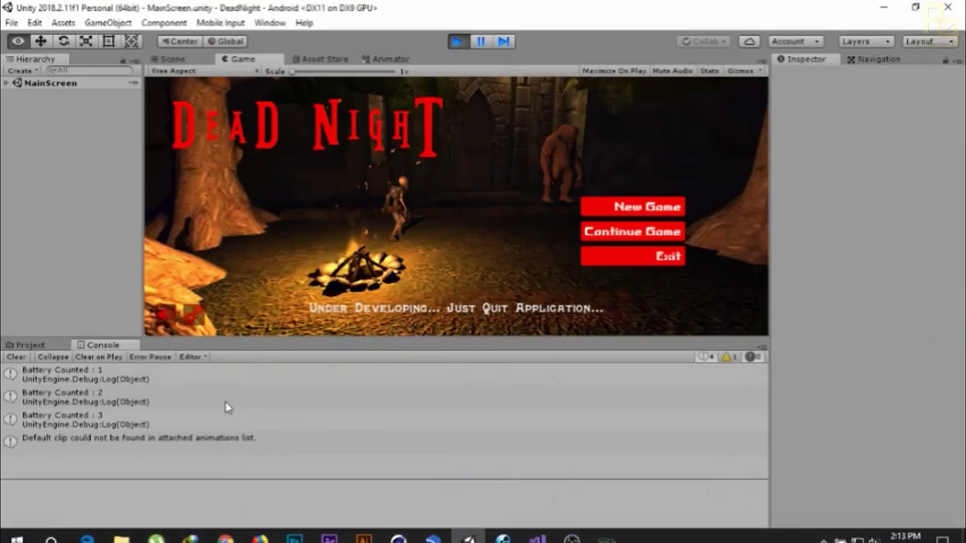
click(18, 357)
click(29, 345)
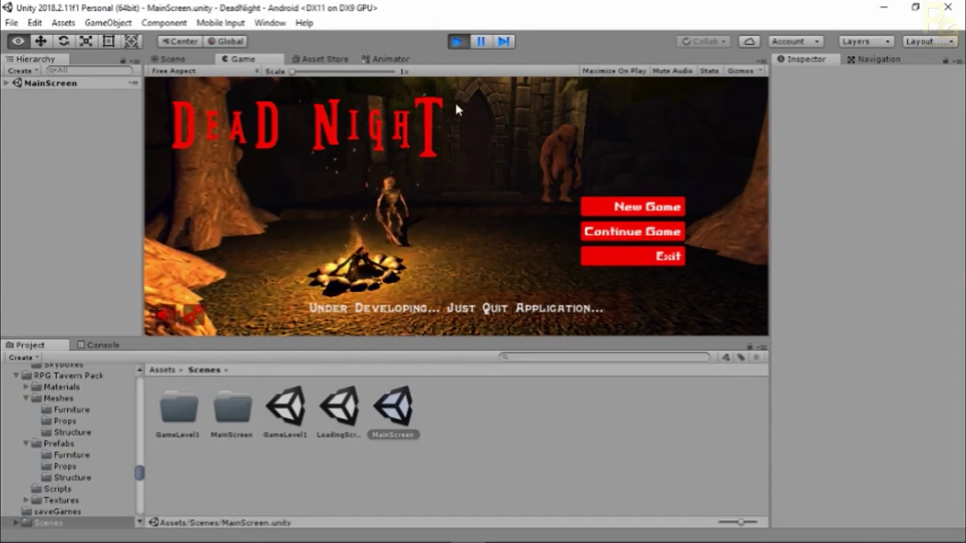
click(457, 42)
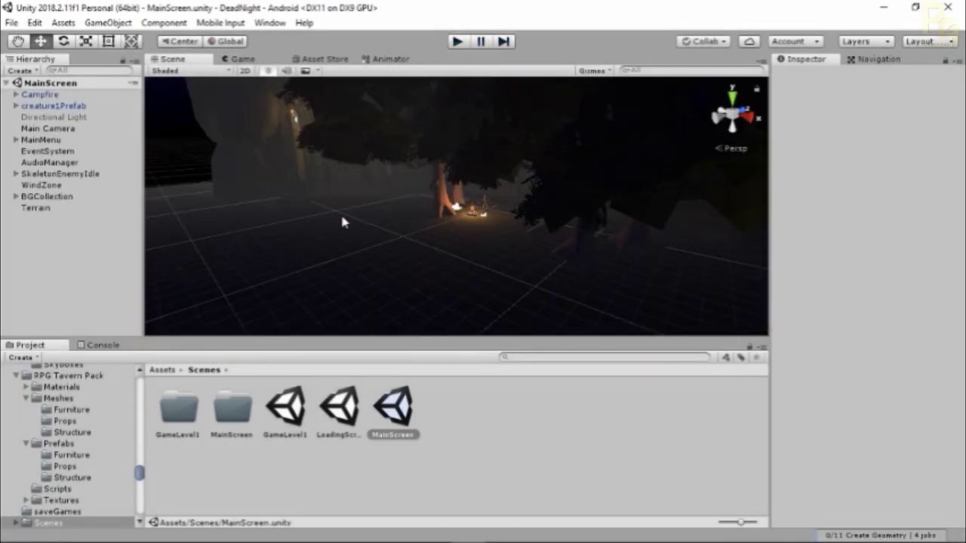
View the MainScreen scene around the campfire, creature and trees from several angles and closer up.
scroll(412, 219, up, 4)
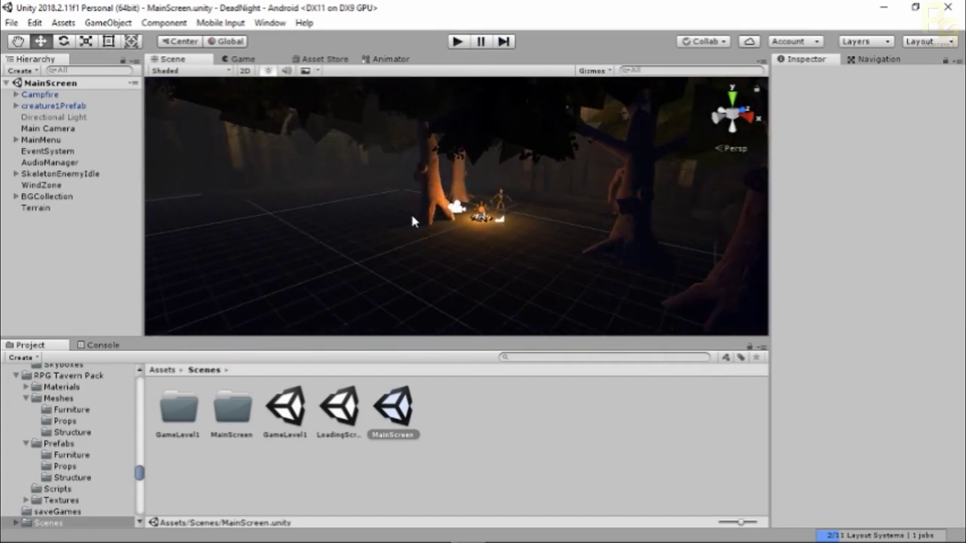
alt+drag(414, 239, 554, 249)
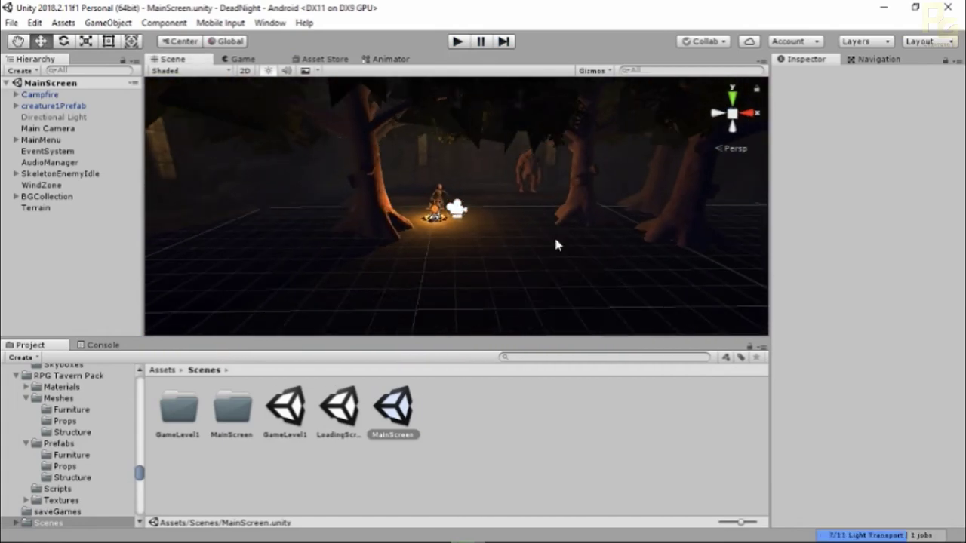
alt+drag(446, 237, 510, 222)
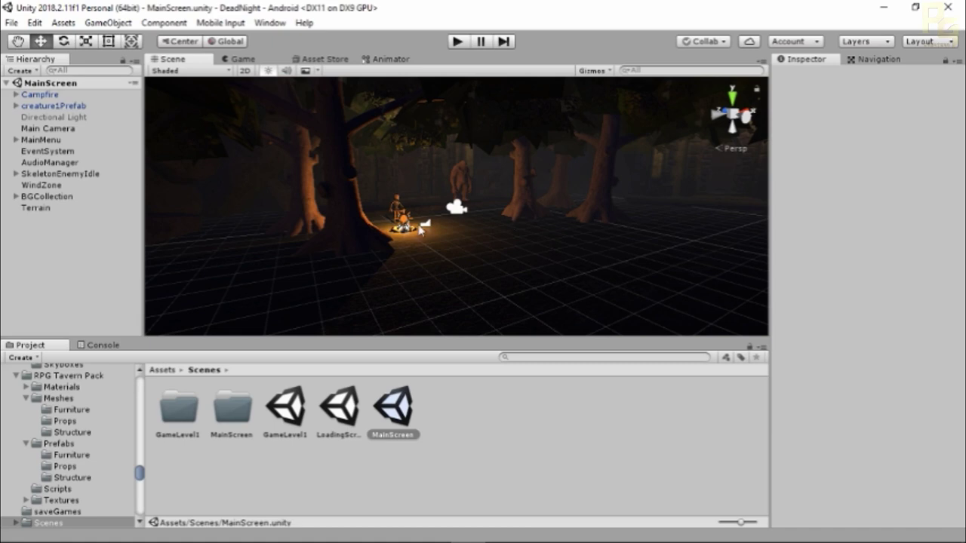
scroll(414, 240, up, 5)
scroll(413, 240, up, 1)
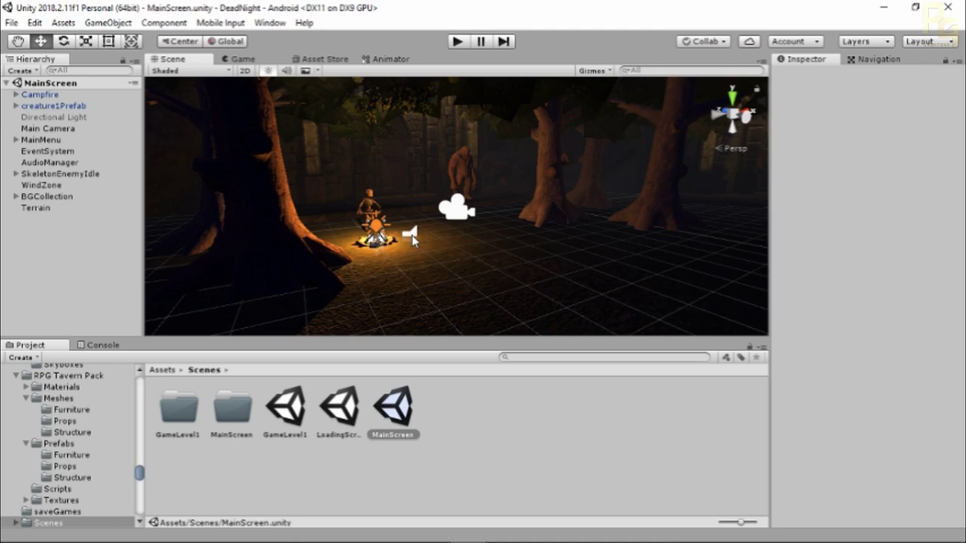
Return to PauseMenu.cs in Visual Studio and review its functions down to the commented-out loadGamePosition code.
key(alt+Tab)
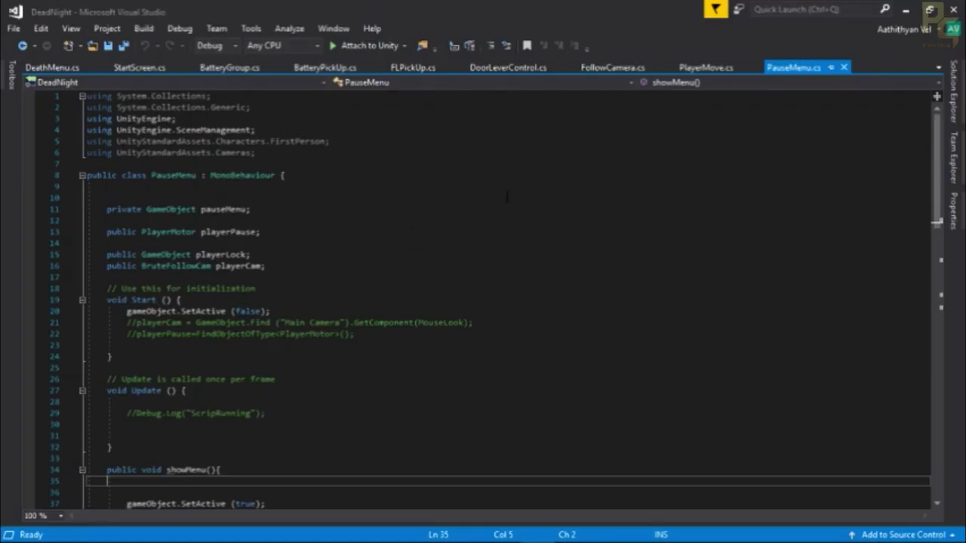
scroll(455, 195, down, 11)
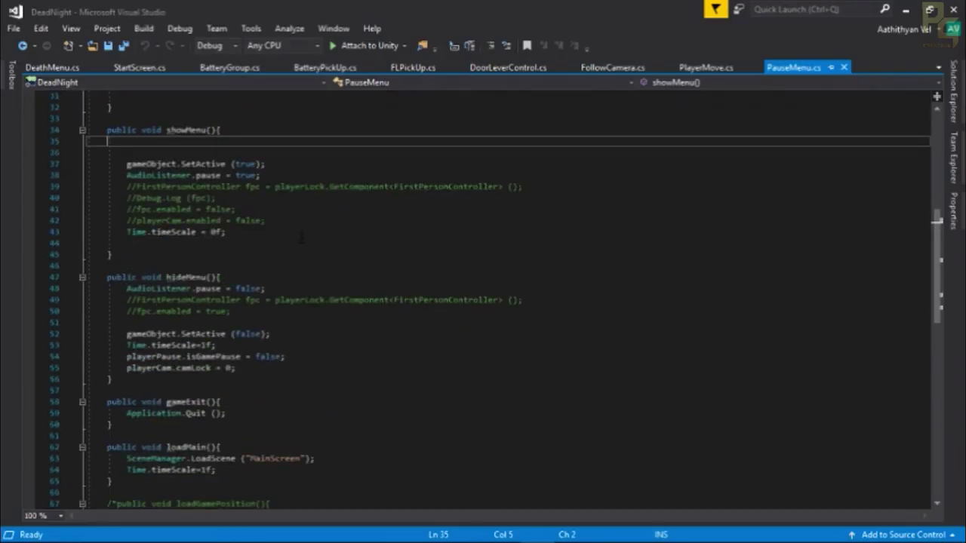
scroll(302, 239, down, 5)
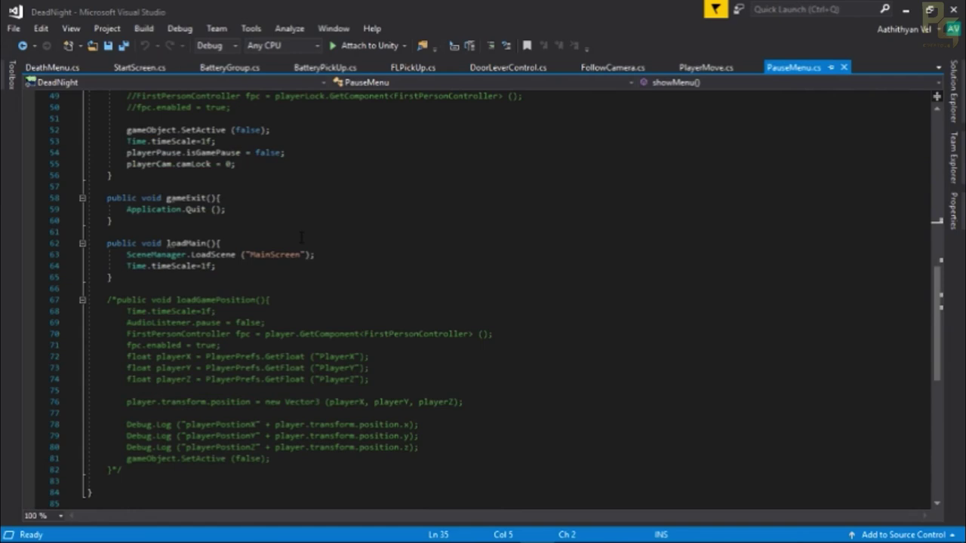
scroll(393, 202, up, 16)
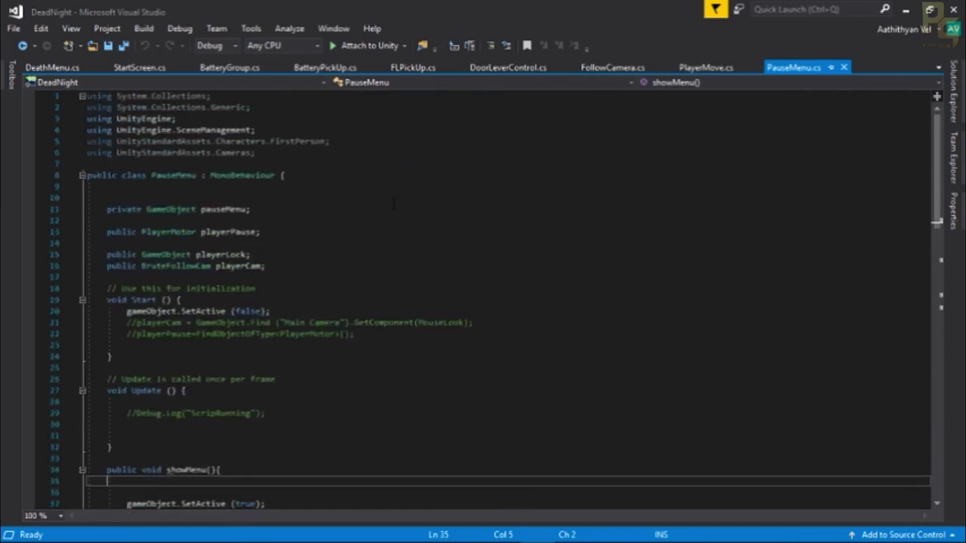
Minimize the Visual Studio and Unity windows to show the desktop.
click(902, 10)
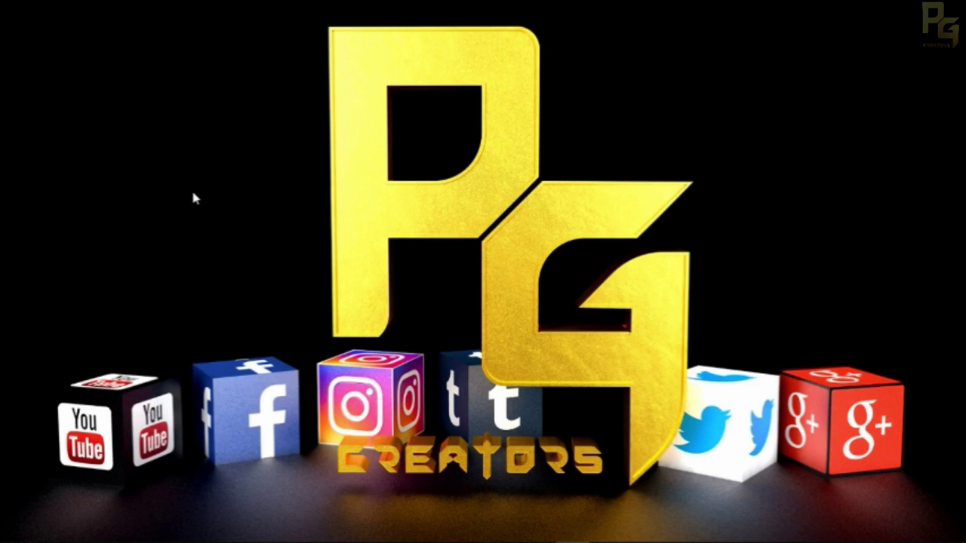
mouse_move(410, 528)
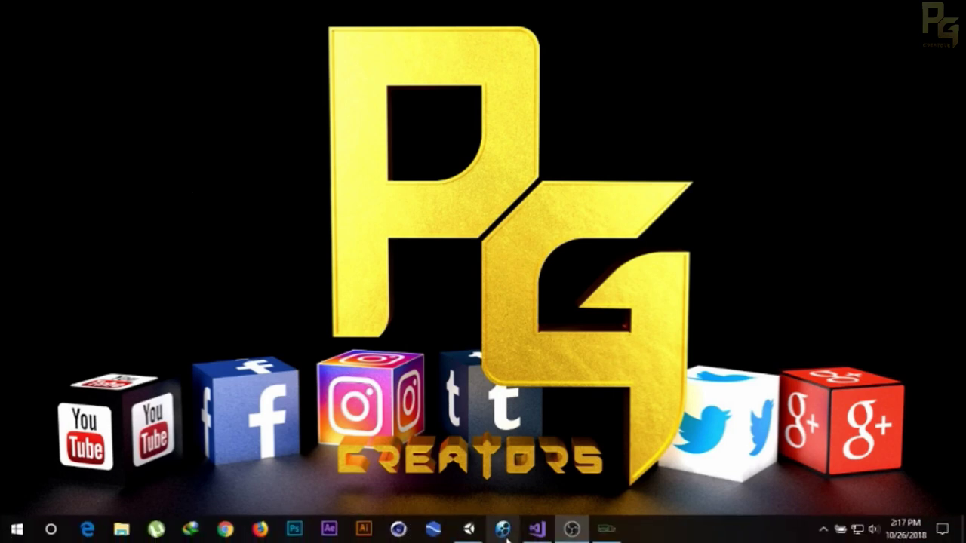
click(469, 531)
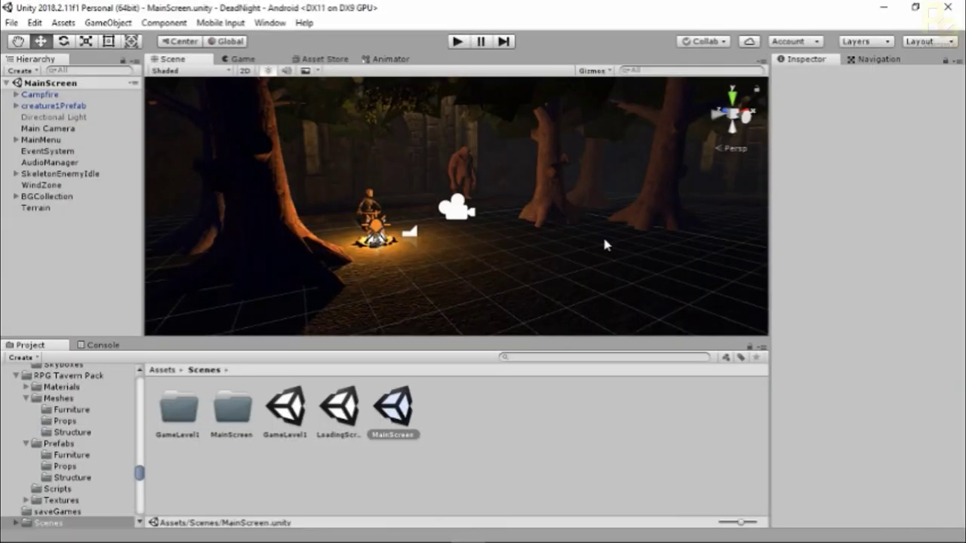
click(884, 10)
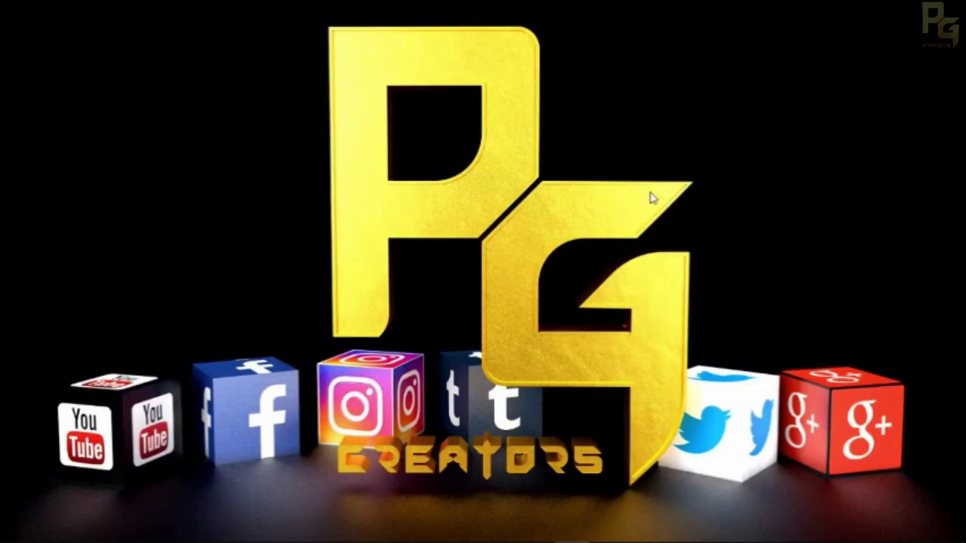
right_click(444, 150)
click(478, 194)
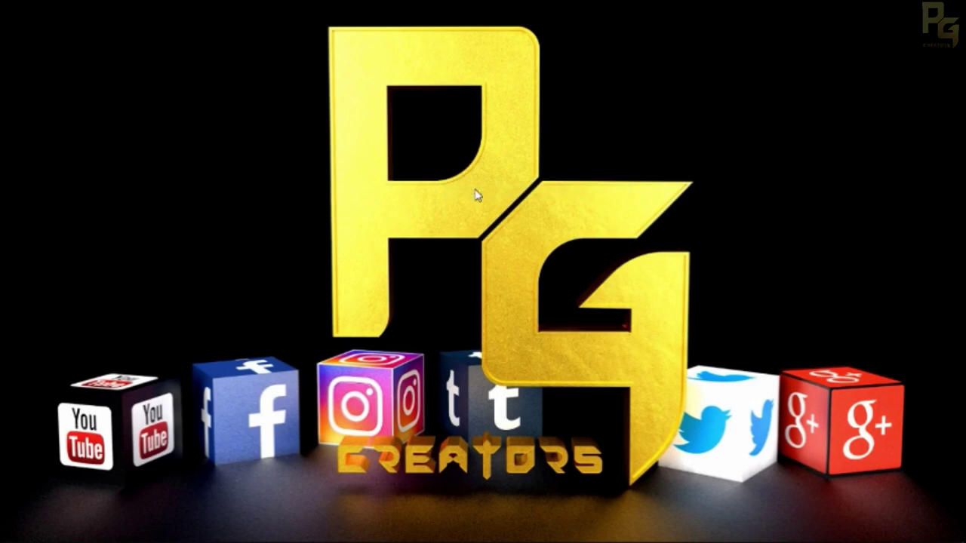